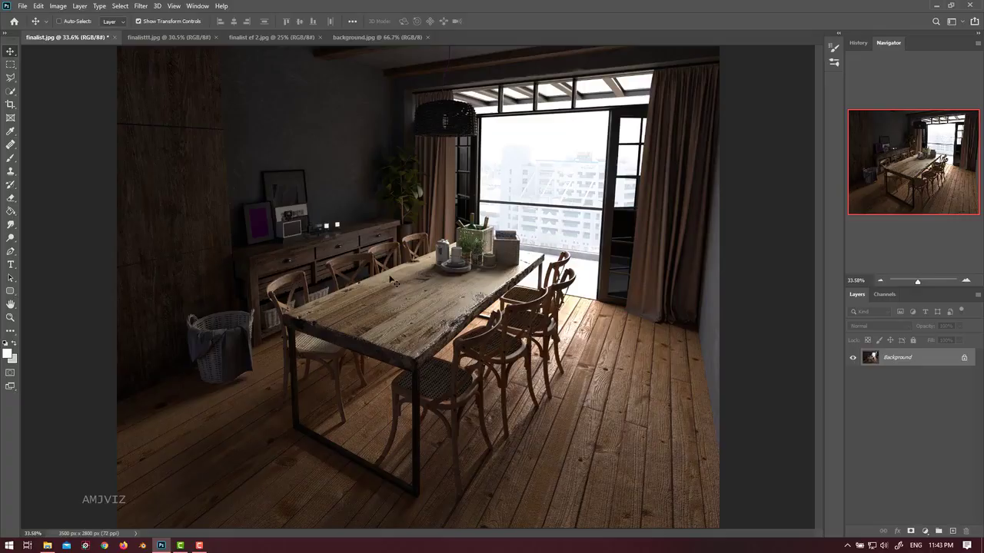
- Examine the unedited interior render in finalist.jpg, from close detail to the whole image
{"action": "scroll", "coordinate": [345, 240], "scroll_direction": "down", "scroll_amount": 1}
{"action": "scroll", "coordinate": [497, 254], "scroll_direction": "up", "scroll_amount": 3}
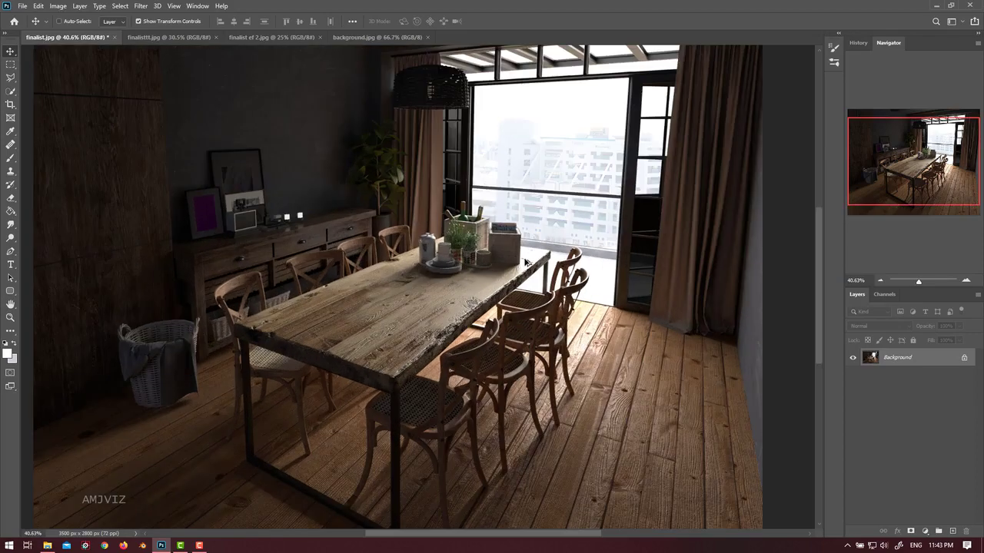
{"action": "scroll", "coordinate": [497, 254], "scroll_direction": "down", "scroll_amount": 1}
{"action": "scroll", "coordinate": [498, 255], "scroll_direction": "down", "scroll_amount": 1}
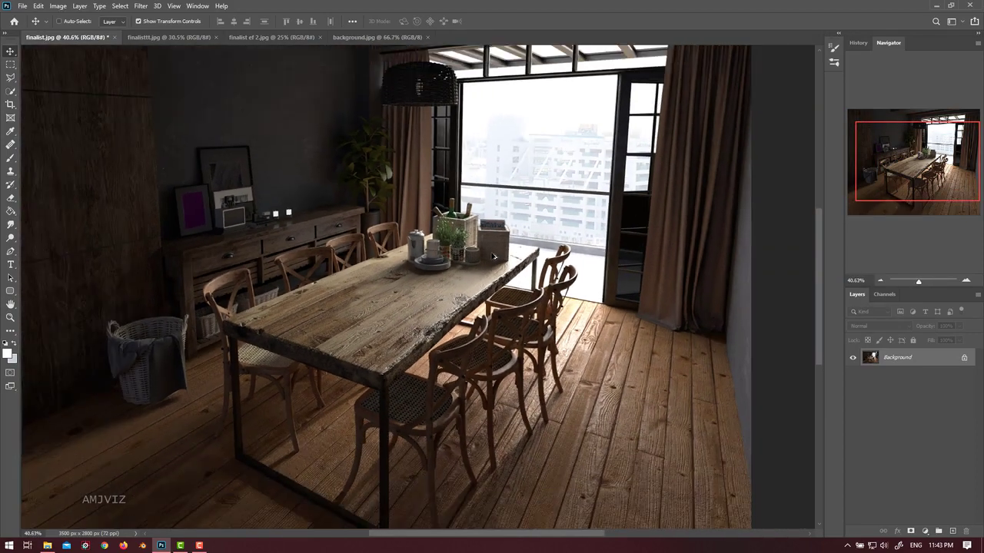
{"action": "scroll", "coordinate": [494, 256], "scroll_direction": "down", "scroll_amount": 1}
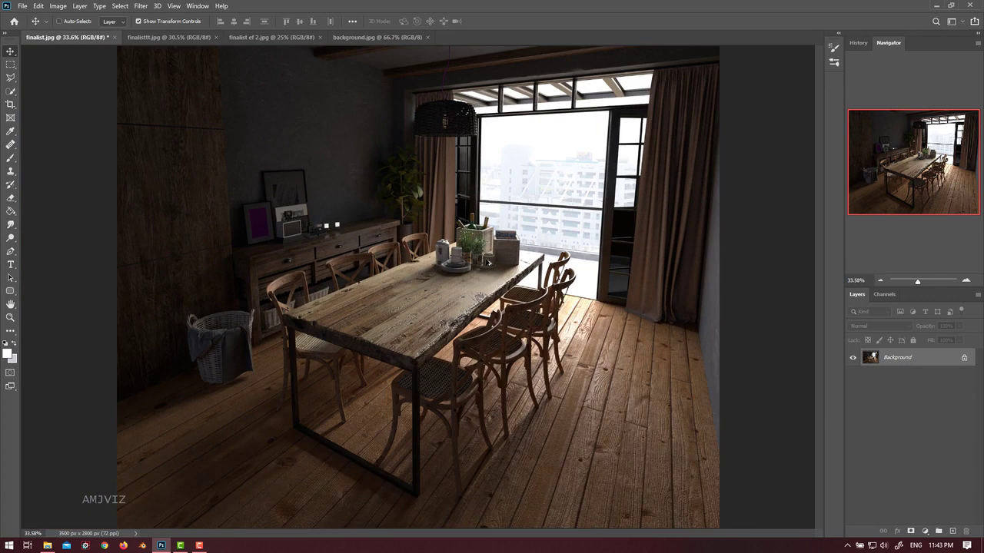
{"action": "scroll", "coordinate": [487, 264], "scroll_direction": "down", "scroll_amount": 1}
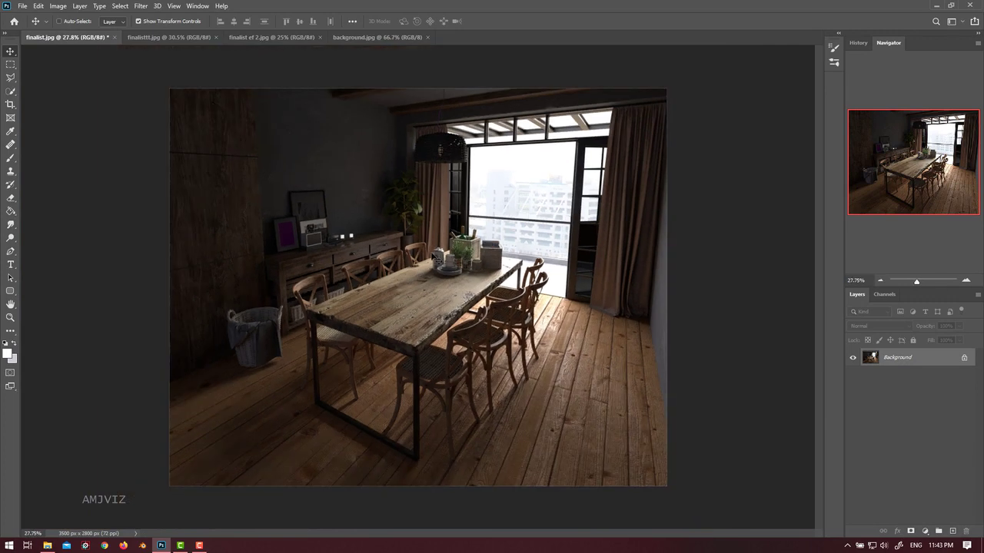
{"action": "scroll", "coordinate": [444, 254], "scroll_direction": "up", "scroll_amount": 2}
{"action": "scroll", "coordinate": [434, 273], "scroll_direction": "down", "scroll_amount": 2}
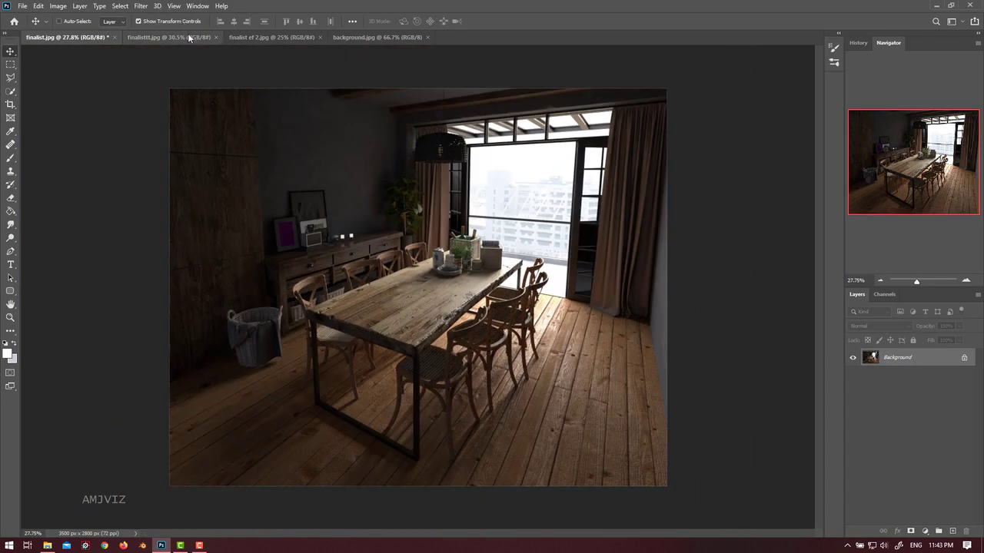
- Compare the unedited render in finalist.jpg with the finished version in finalisttt.jpg
{"action": "left_click", "coordinate": [169, 37]}
{"action": "scroll", "coordinate": [519, 266], "scroll_direction": "up", "scroll_amount": 2}
{"action": "scroll", "coordinate": [518, 267], "scroll_direction": "down", "scroll_amount": 3}
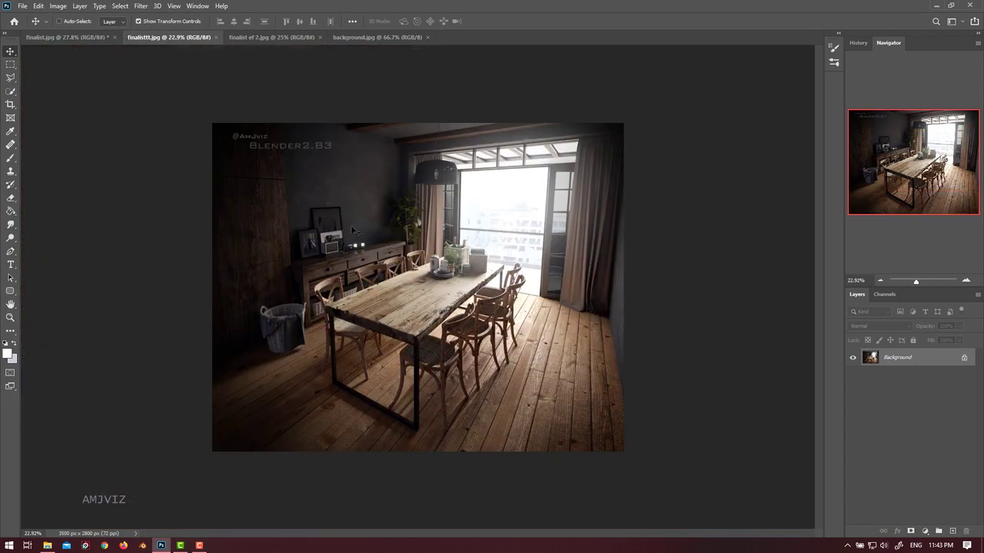
{"action": "left_click", "coordinate": [82, 37]}
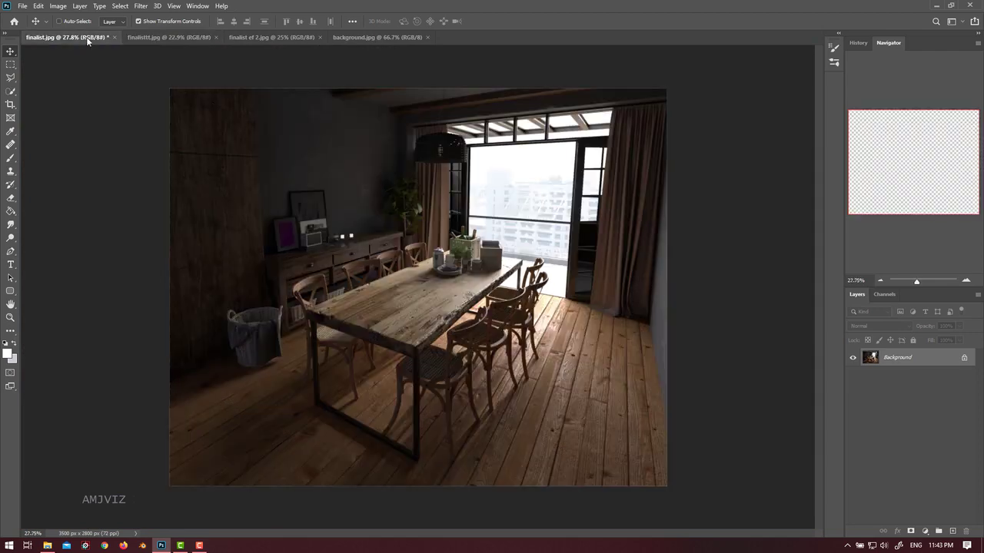
{"action": "left_click", "coordinate": [160, 38]}
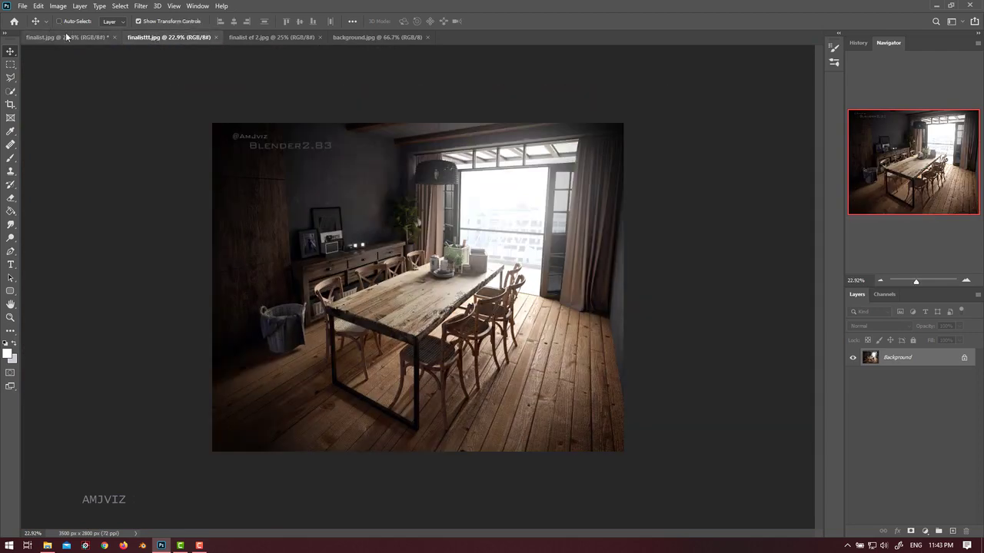
{"action": "left_click", "coordinate": [65, 36]}
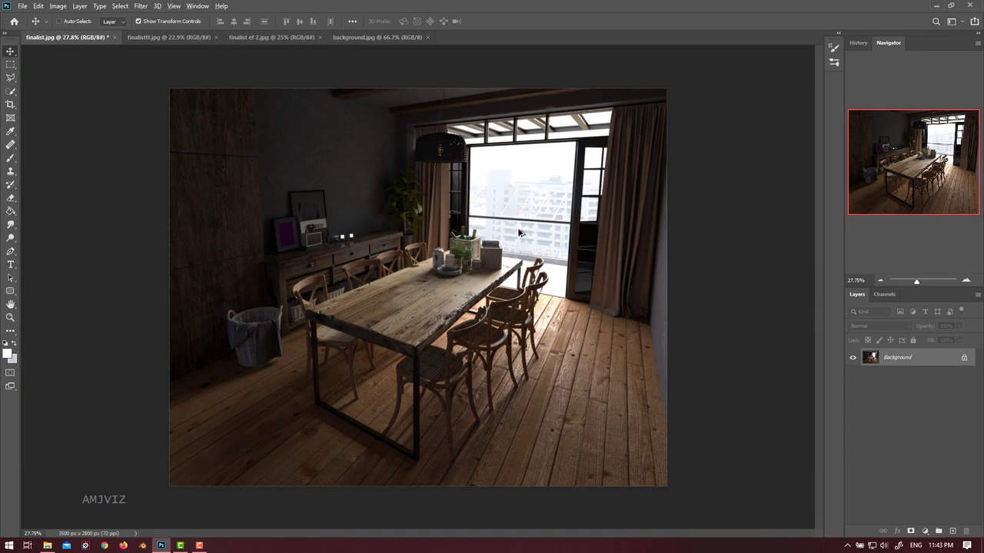
- Duplicate the Background layer of finalist.jpg and keep the copy selected for editing
{"action": "scroll", "coordinate": [505, 231], "scroll_direction": "up", "scroll_amount": 10}
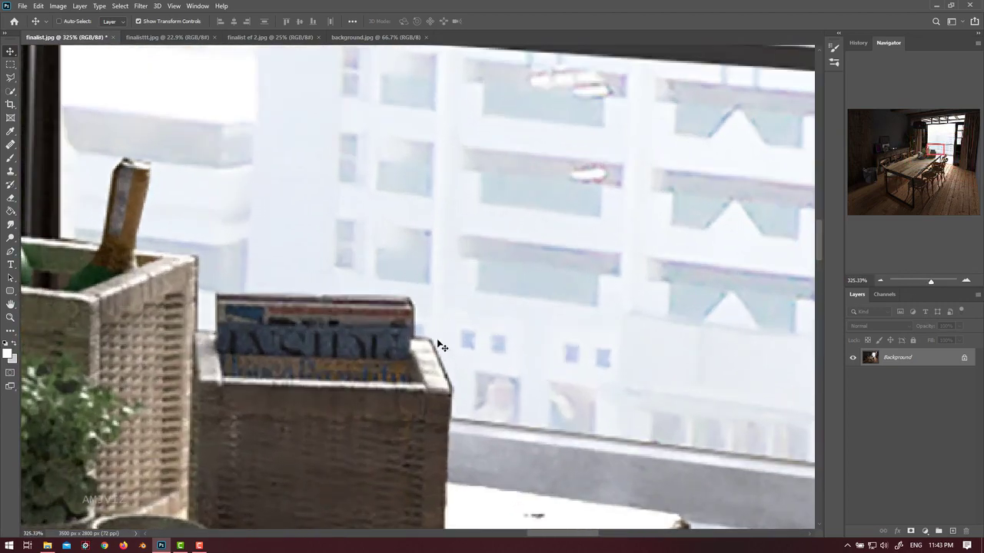
{"action": "scroll", "coordinate": [430, 334], "scroll_direction": "down", "scroll_amount": 6}
{"action": "scroll", "coordinate": [387, 327], "scroll_direction": "down", "scroll_amount": 4}
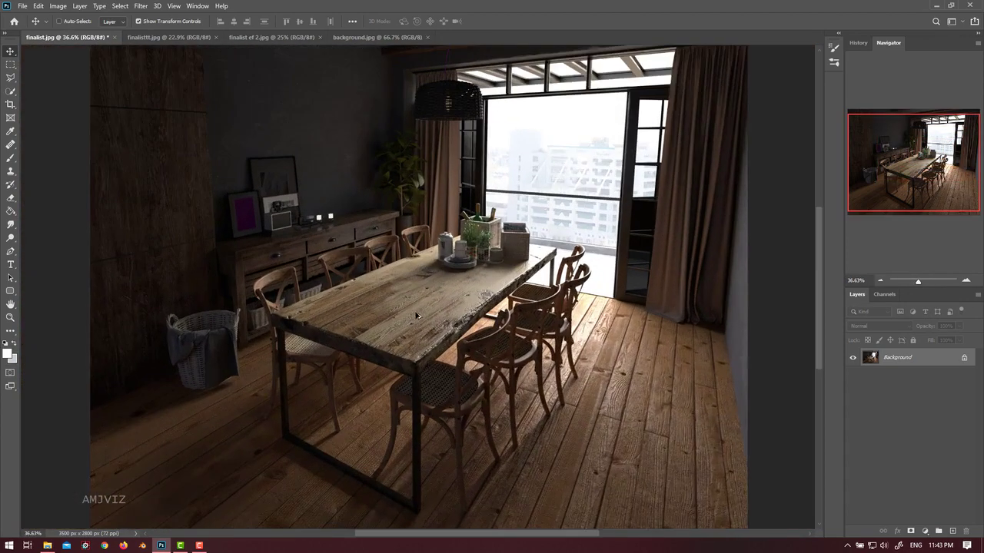
{"action": "key", "text": "ctrl+j"}
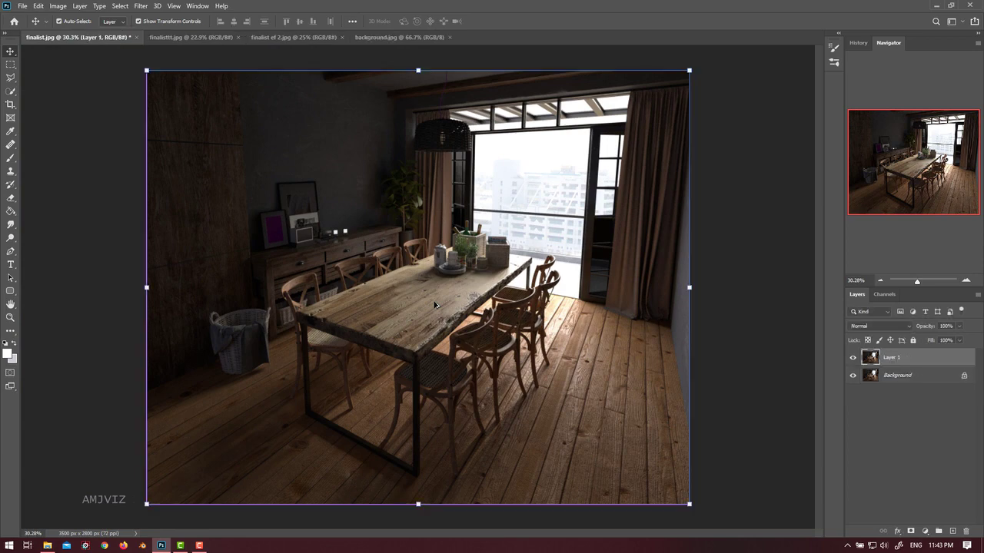
{"action": "key", "text": "ctrl"}
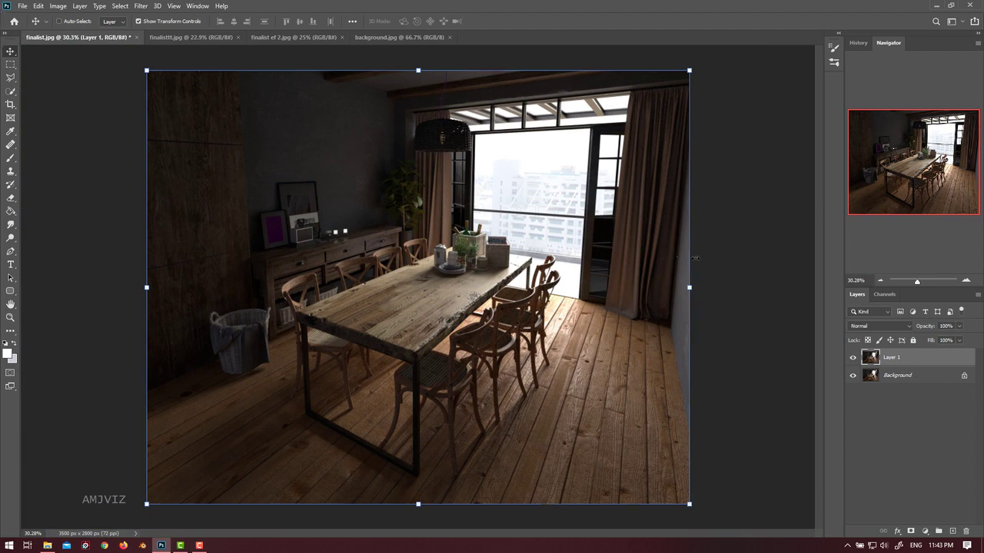
{"action": "left_click", "coordinate": [921, 375]}
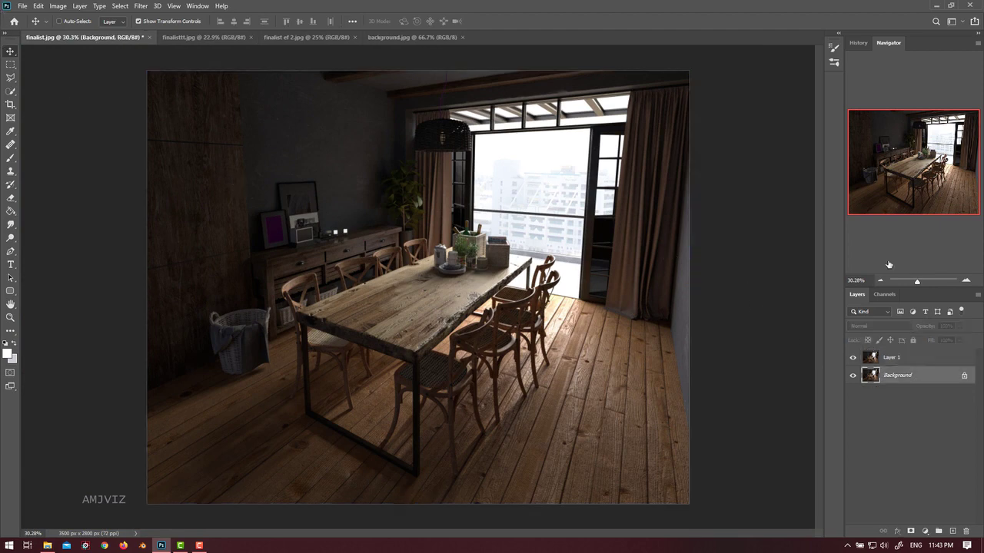
{"action": "left_click", "coordinate": [916, 359]}
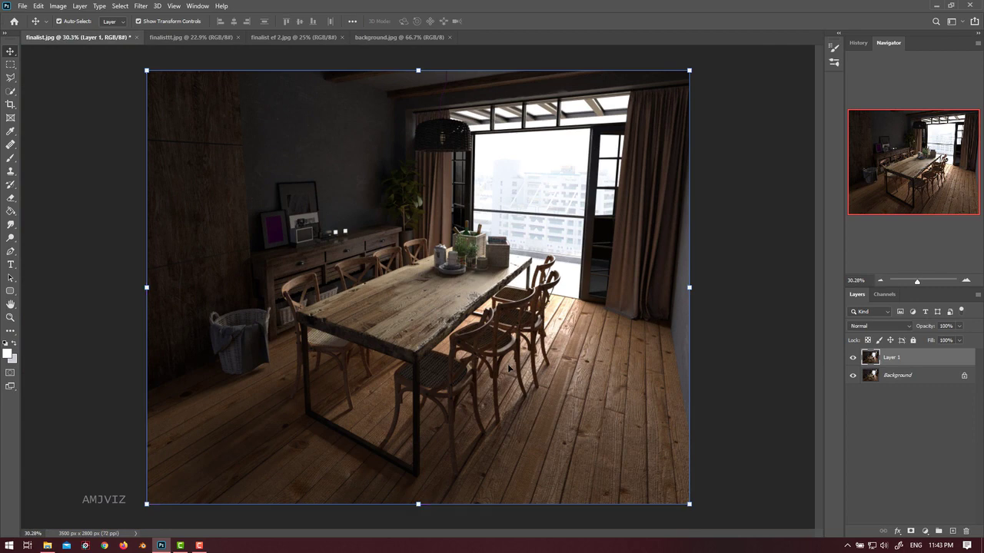
- Brighten Layer 1 with a Curves adjustment, raising an upper point and setting the lower point to input 64, output 70
{"action": "left_click", "coordinate": [58, 6]}
{"action": "mouse_move", "coordinate": [115, 32]}
{"action": "left_click", "coordinate": [180, 51]}
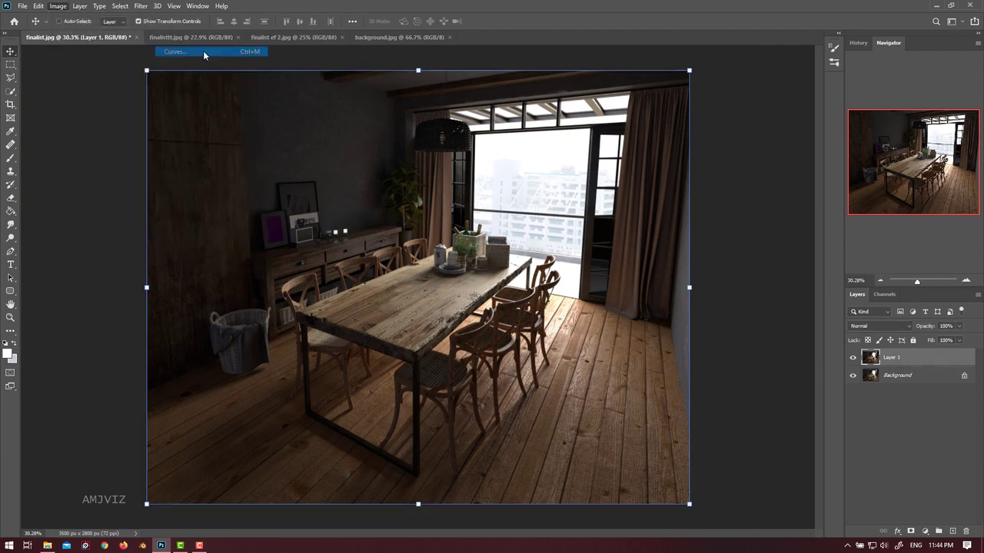
{"action": "left_click_drag", "start_coordinate": [735, 85], "coordinate": [797, 110]}
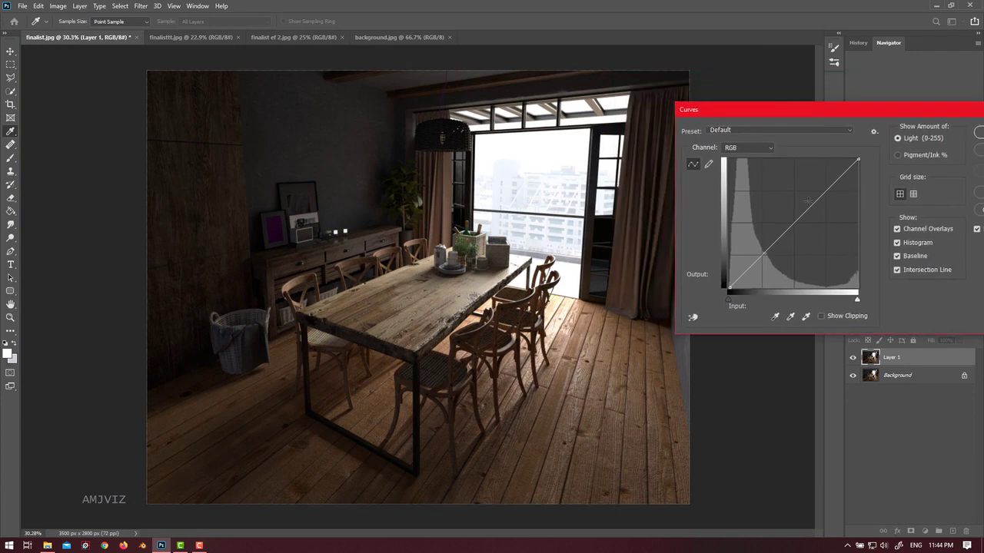
{"action": "left_click", "coordinate": [763, 255]}
{"action": "left_click", "coordinate": [808, 210]}
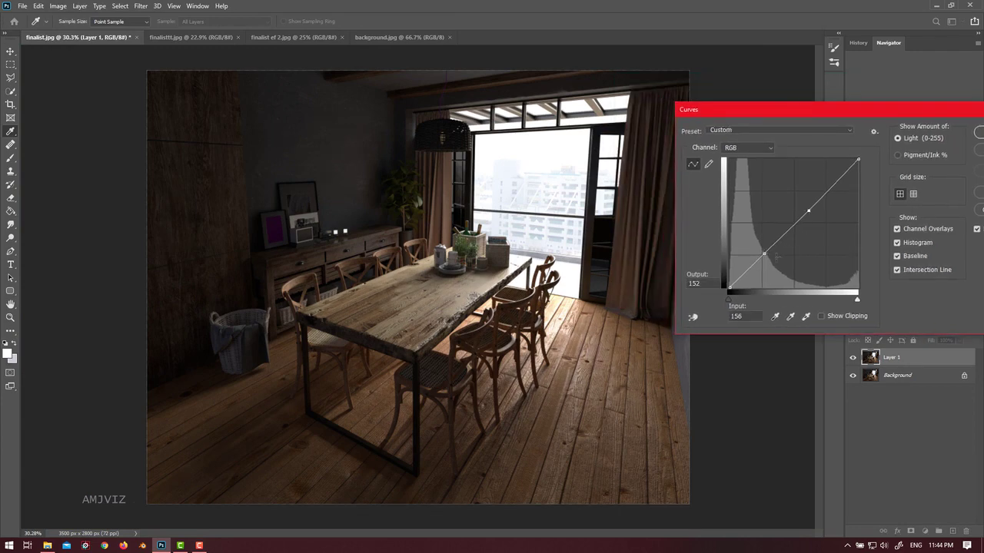
{"action": "left_click_drag", "start_coordinate": [808, 210], "coordinate": [821, 185]}
{"action": "mouse_move", "coordinate": [763, 254]}
{"action": "left_mouse_down"}
{"action": "mouse_move", "coordinate": [761, 263]}
{"action": "mouse_move", "coordinate": [762, 252]}
{"action": "left_mouse_up"}
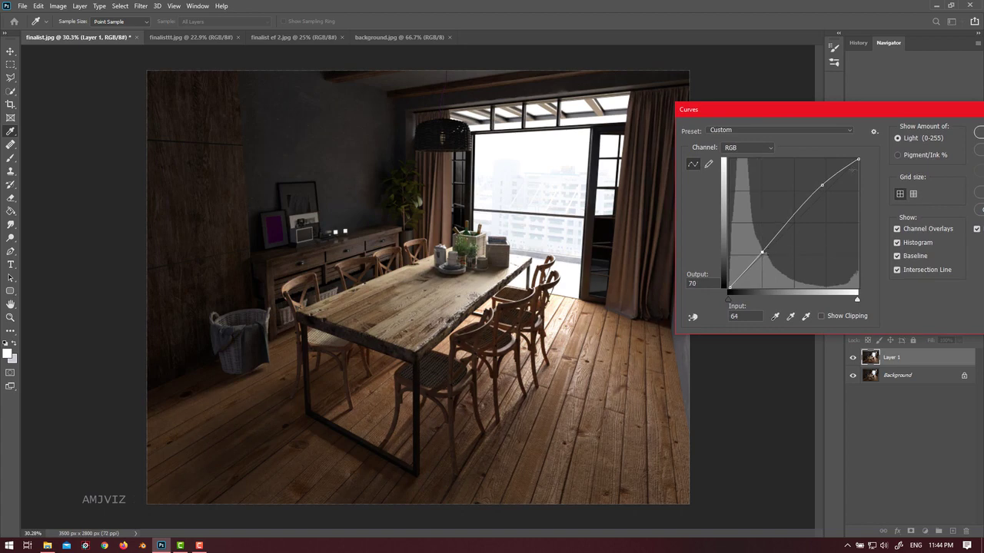
{"action": "key", "text": "Return"}
{"action": "key", "text": "v"}
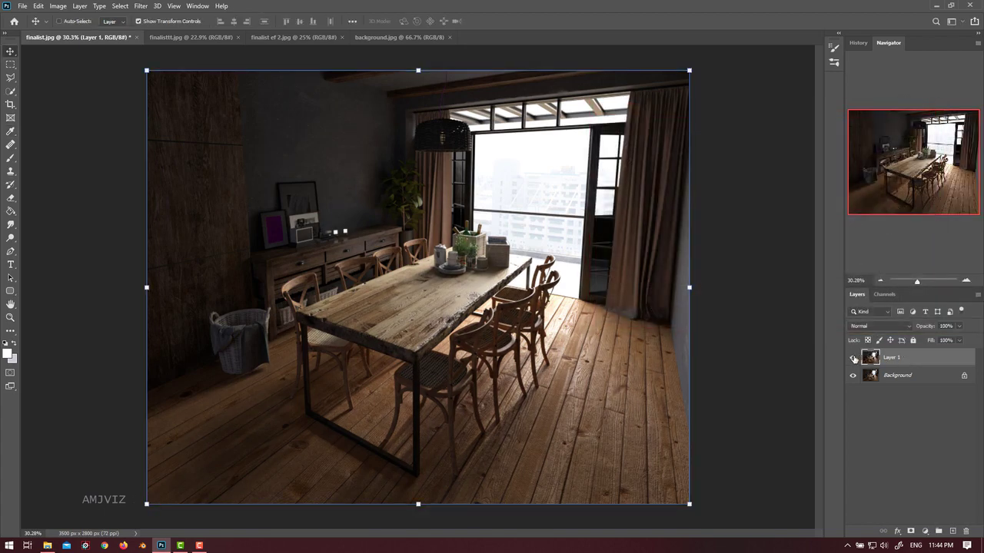
- Toggle Layer 1's visibility to compare the brightened copy with the original, leaving Layer 1 shown and selected
{"action": "left_click", "coordinate": [853, 358]}
{"action": "left_click", "coordinate": [853, 358]}
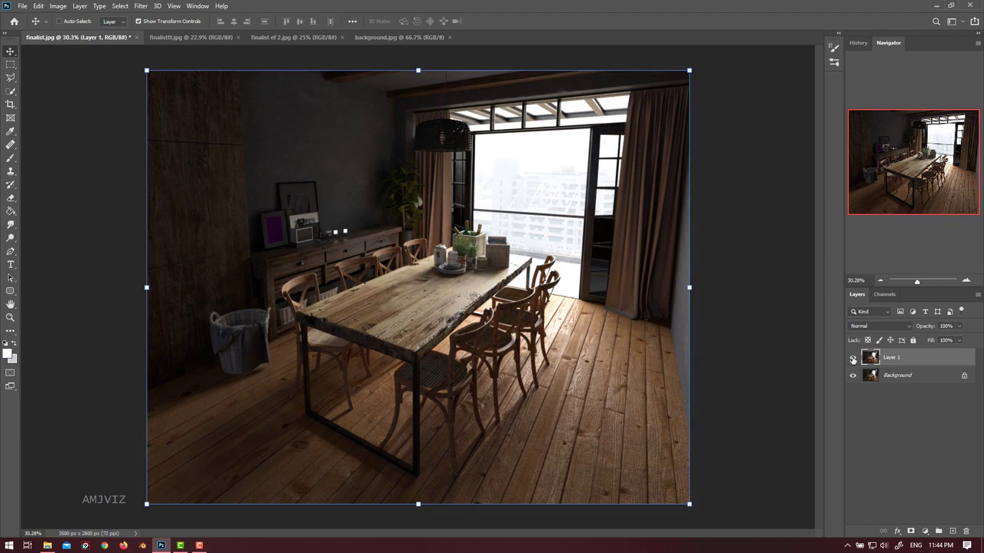
{"action": "left_click", "coordinate": [852, 358]}
{"action": "left_click", "coordinate": [852, 358]}
{"action": "left_click", "coordinate": [852, 358]}
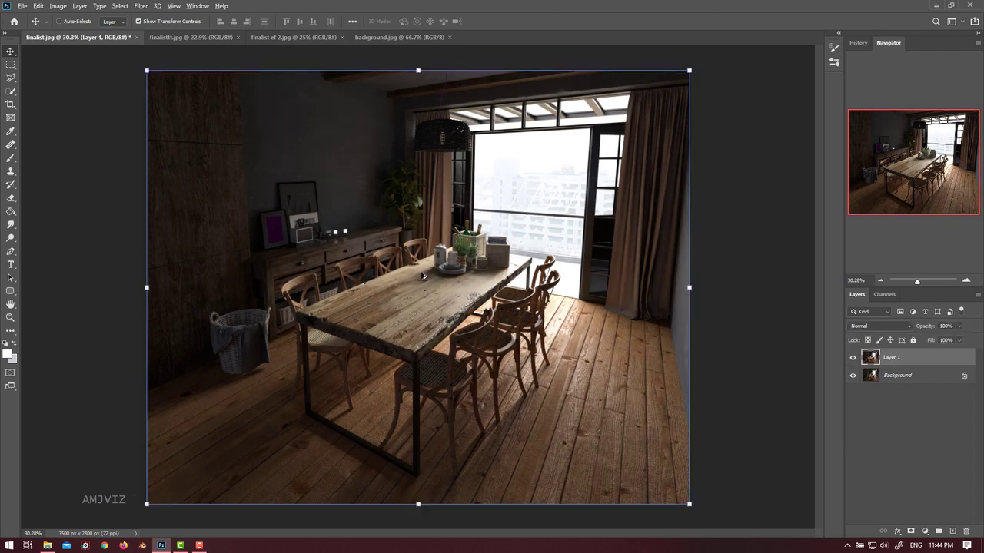
{"action": "scroll", "coordinate": [421, 272], "scroll_direction": "up", "scroll_amount": 3}
{"action": "scroll", "coordinate": [436, 287], "scroll_direction": "down", "scroll_amount": 3}
{"action": "left_click", "coordinate": [906, 376]}
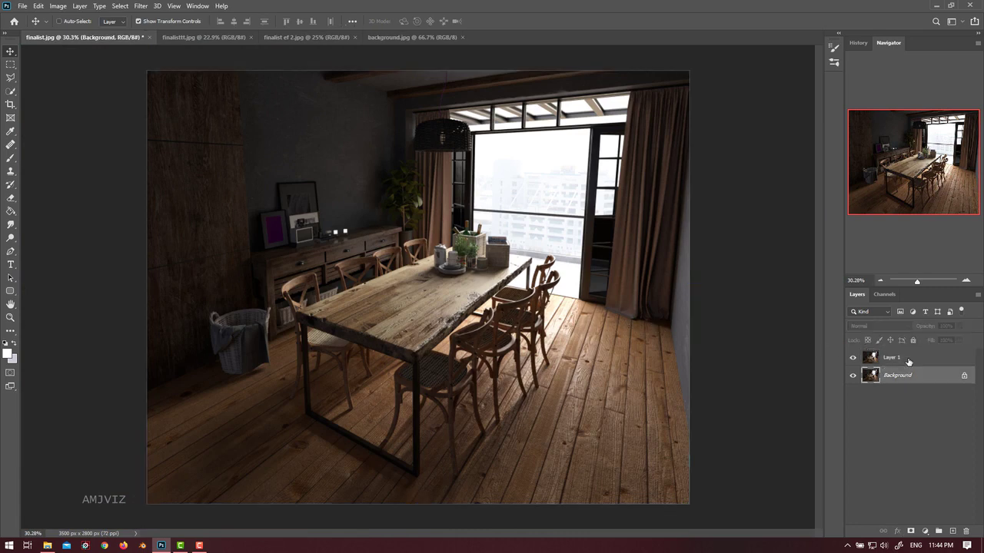
{"action": "left_click", "coordinate": [906, 360]}
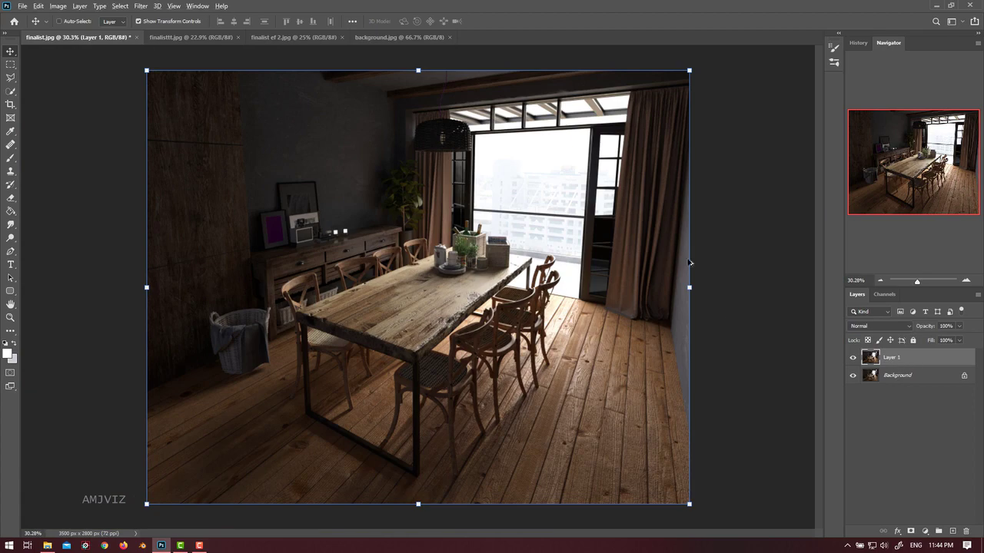
- Inspect the sideboard, chairs and wooden table up close to check the brightened detail
{"action": "scroll", "coordinate": [505, 229], "scroll_direction": "up", "scroll_amount": 5}
{"action": "scroll", "coordinate": [323, 235], "scroll_direction": "up", "scroll_amount": 5}
{"action": "left_click_drag", "start_coordinate": [386, 264], "coordinate": [577, 282]}
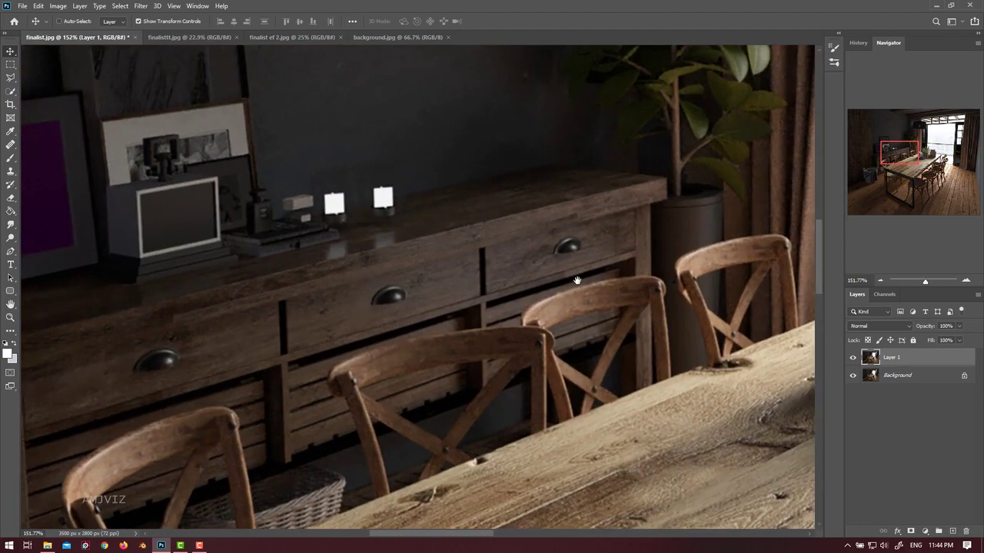
{"action": "left_click_drag", "start_coordinate": [496, 369], "coordinate": [527, 214]}
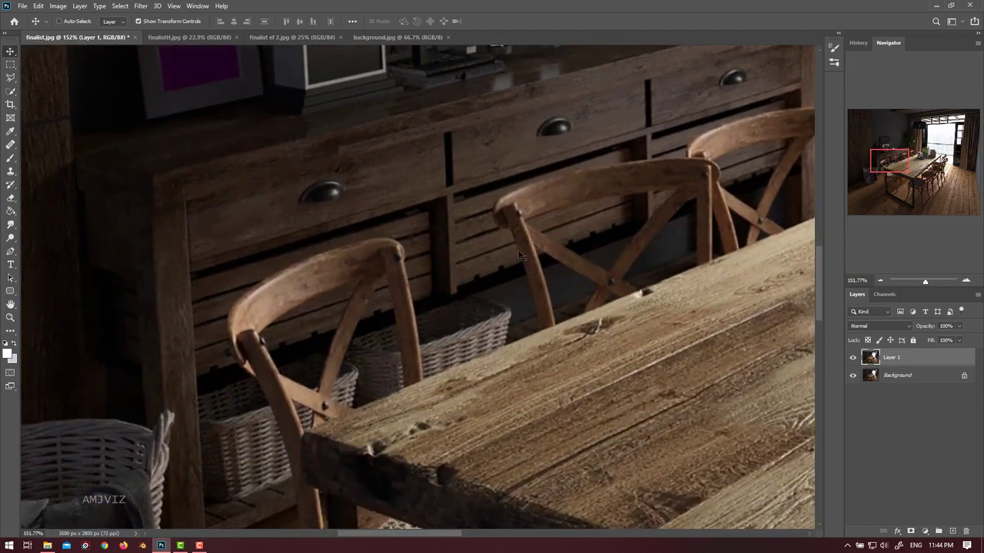
{"action": "scroll", "coordinate": [502, 294], "scroll_direction": "up", "scroll_amount": 4}
{"action": "scroll", "coordinate": [498, 287], "scroll_direction": "down", "scroll_amount": 5}
{"action": "left_click_drag", "start_coordinate": [455, 267], "coordinate": [446, 334]}
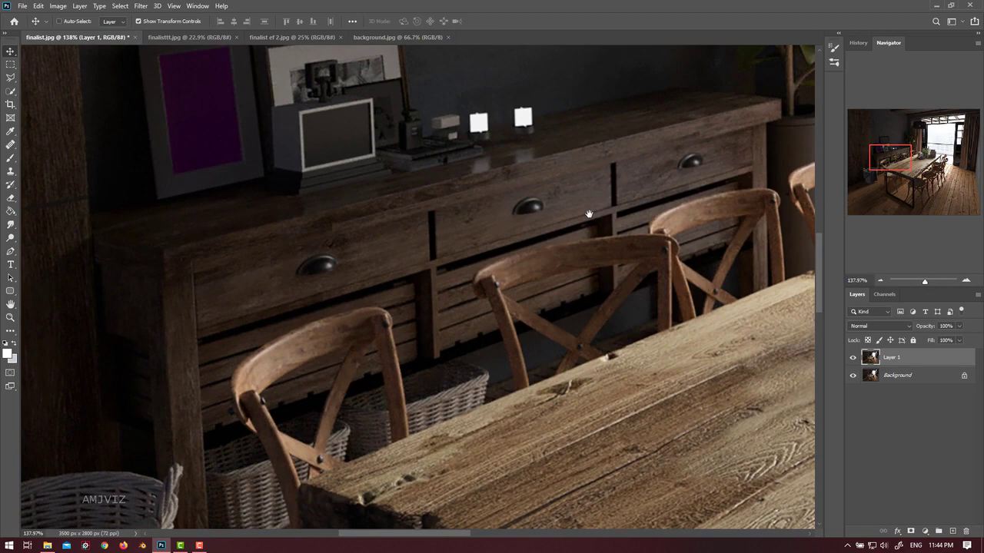
{"action": "scroll", "coordinate": [523, 265], "scroll_direction": "down", "scroll_amount": 5}
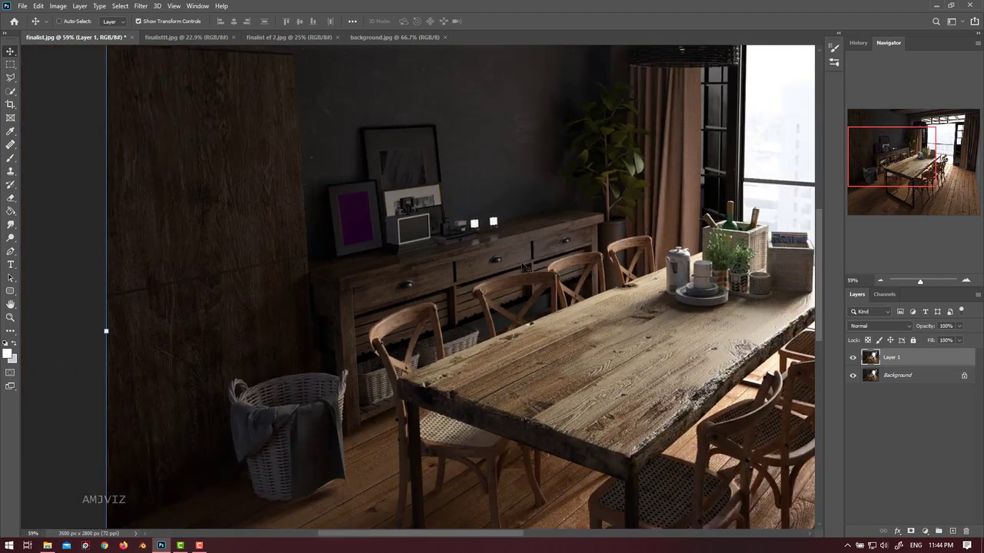
{"action": "scroll", "coordinate": [525, 267], "scroll_direction": "down", "scroll_amount": 3}
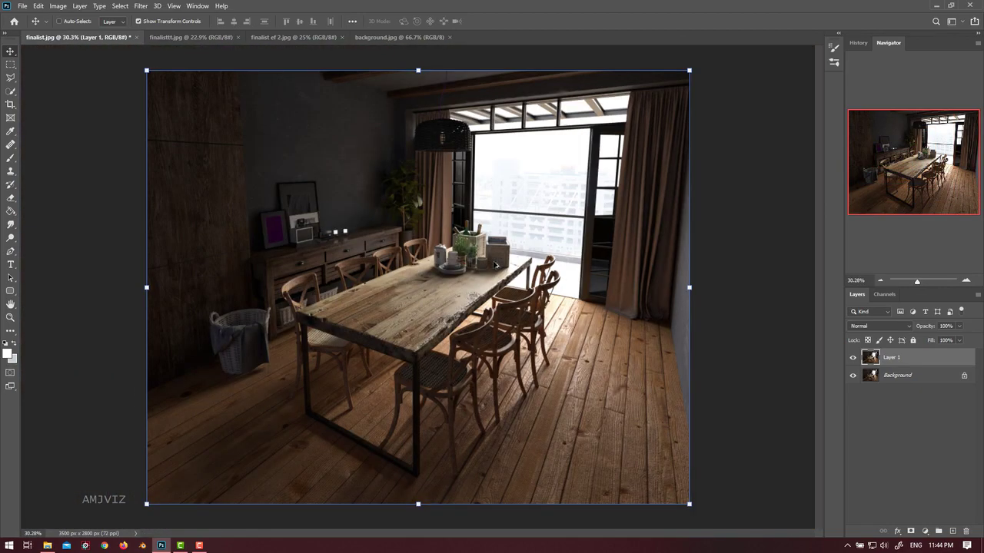
- Resize the image to a width of 4000 pixels and a height of 3200 pixels with proportions linked
{"action": "left_click", "coordinate": [57, 6]}
{"action": "left_click", "coordinate": [73, 82]}
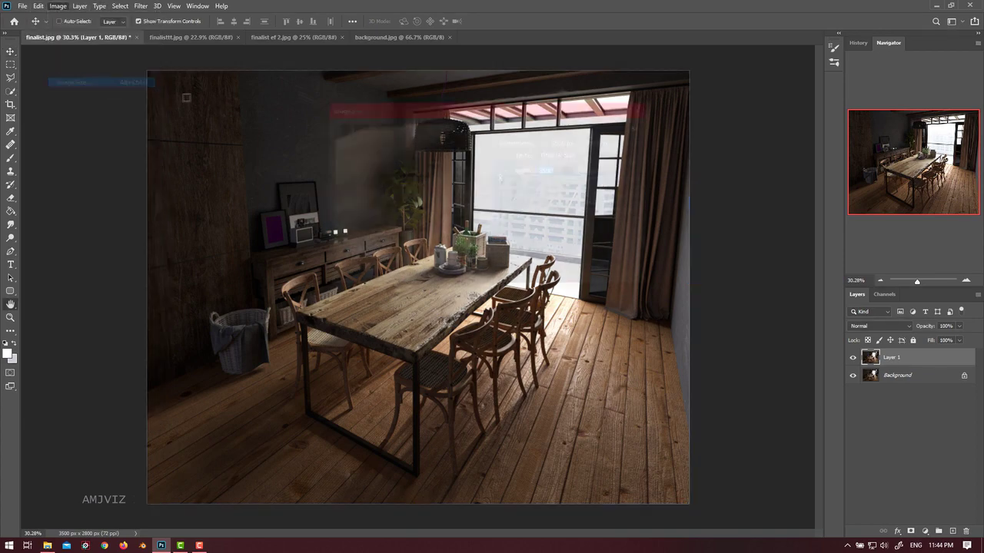
{"action": "left_click_drag", "start_coordinate": [404, 178], "coordinate": [409, 209]}
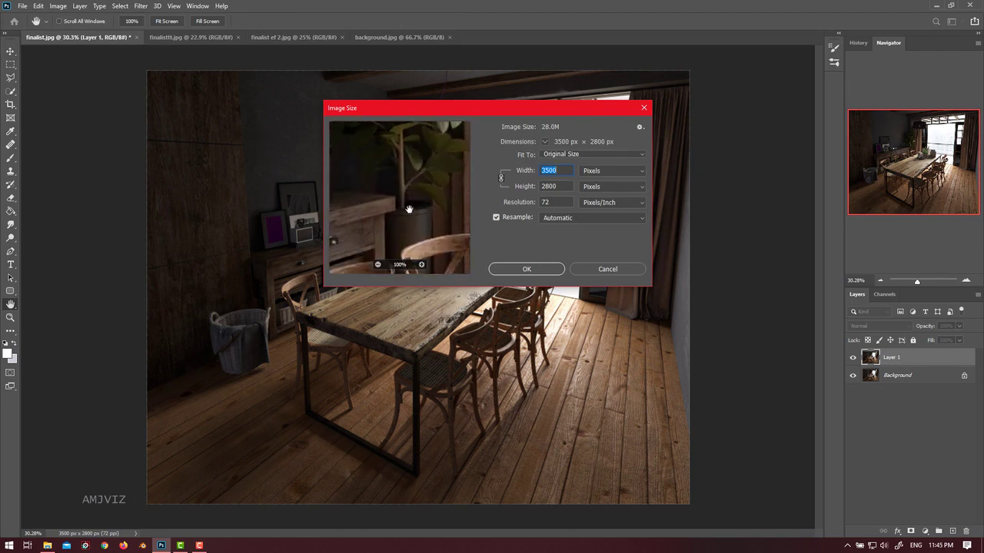
{"action": "left_click", "coordinate": [564, 173]}
{"action": "double_click", "coordinate": [564, 173]}
{"action": "type", "text": "4000"}
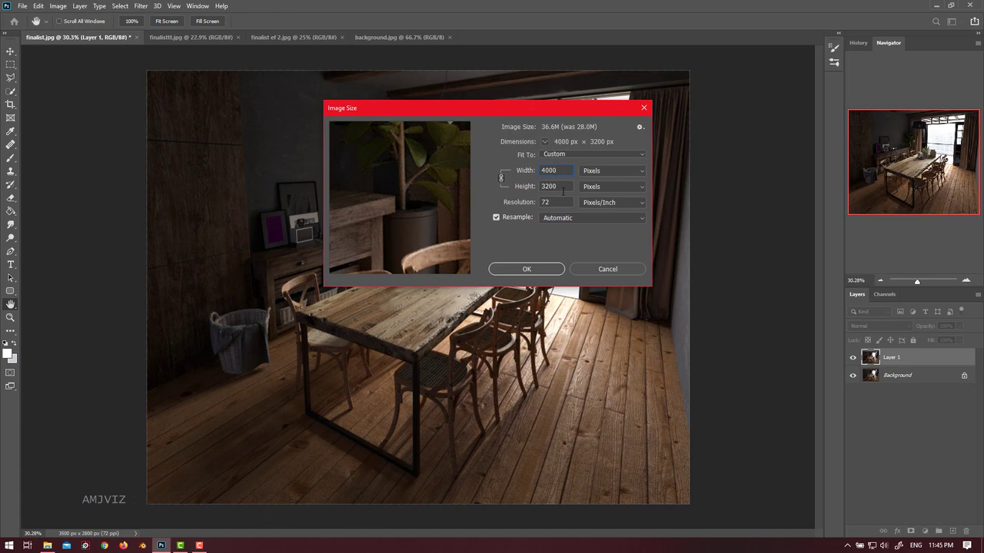
{"action": "left_click", "coordinate": [547, 269]}
{"action": "scroll", "coordinate": [388, 255], "scroll_direction": "up", "scroll_amount": 10}
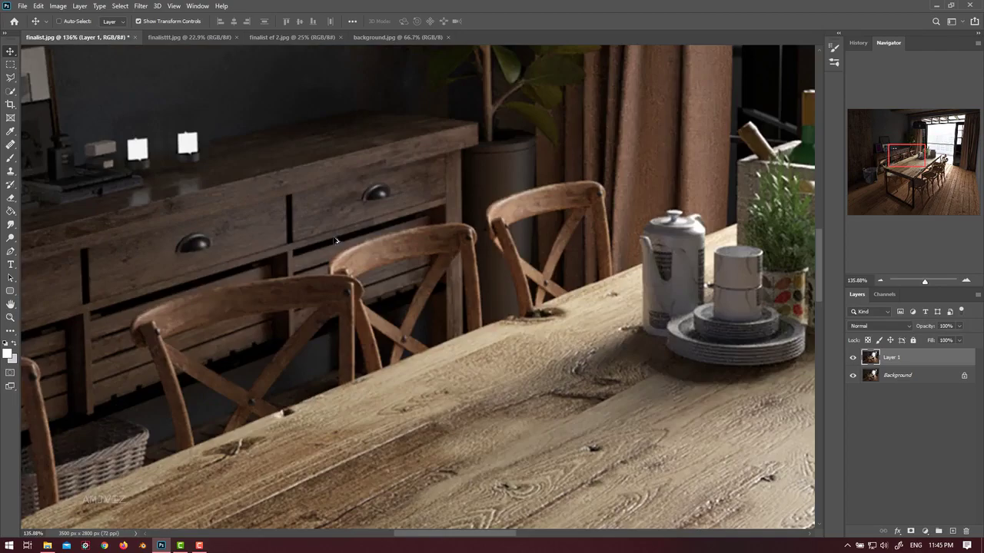
{"action": "scroll", "coordinate": [361, 261], "scroll_direction": "down", "scroll_amount": 8}
{"action": "scroll", "coordinate": [361, 262], "scroll_direction": "down", "scroll_amount": 4}
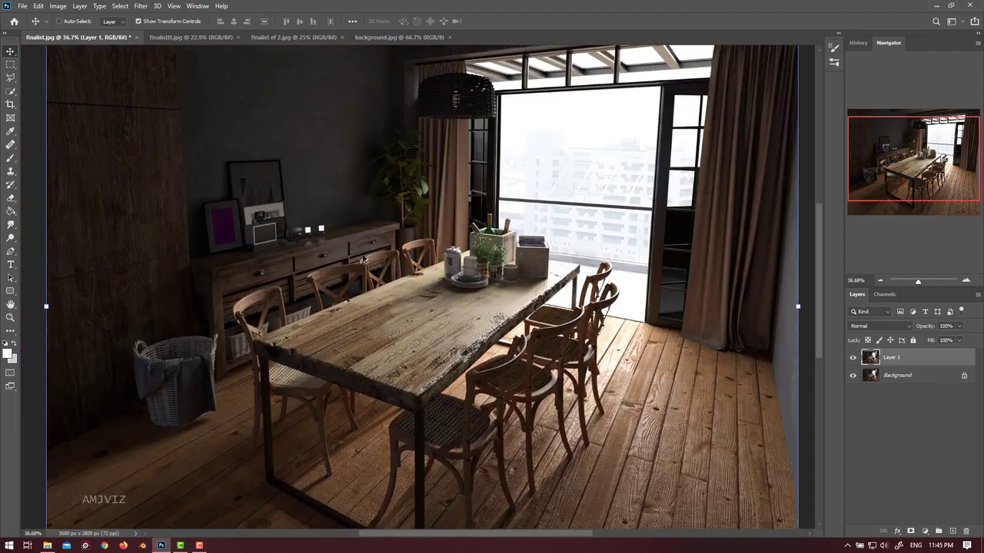
- Apply a Surface Blur to Layer 1 with a radius of 1 pixel and a threshold of 6 levels
{"action": "left_click", "coordinate": [58, 6]}
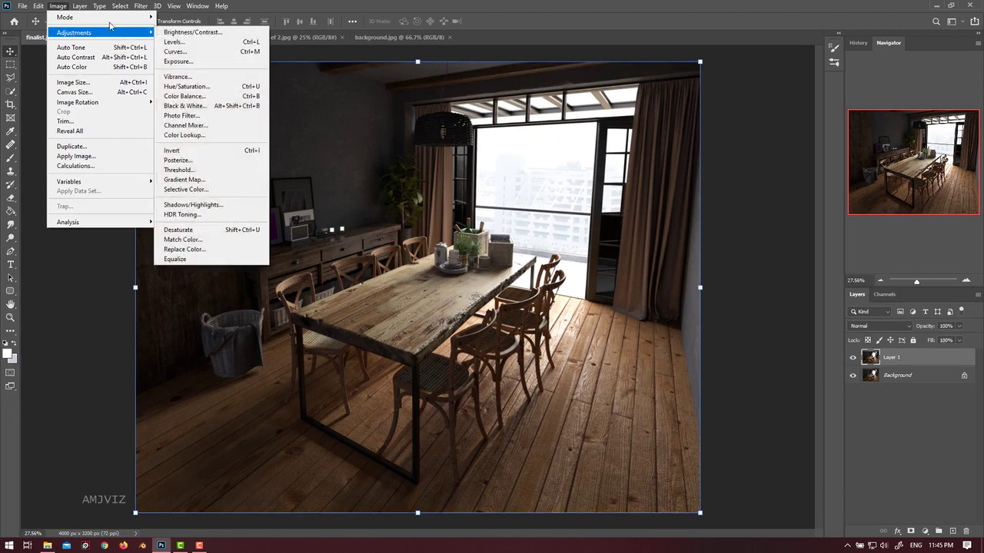
{"action": "left_click", "coordinate": [141, 6]}
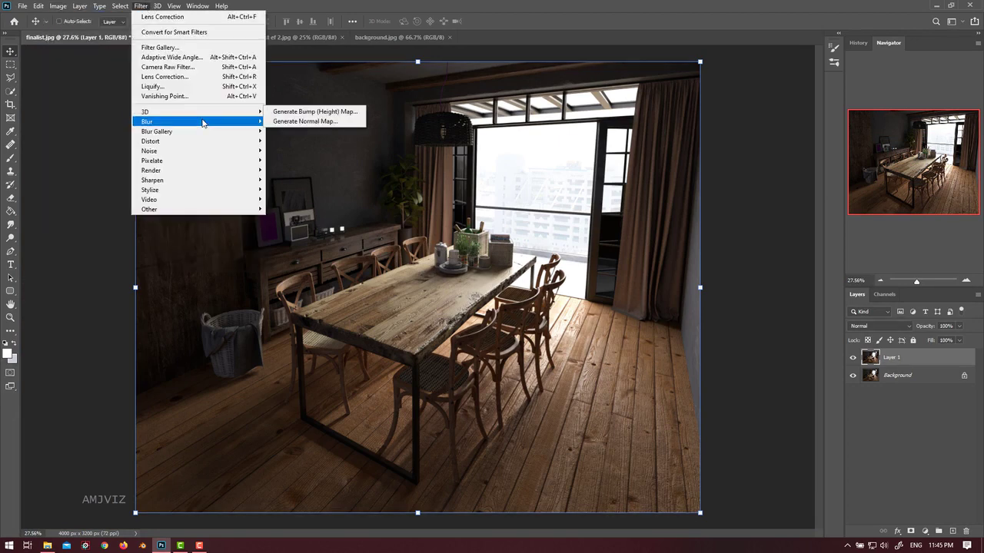
{"action": "mouse_move", "coordinate": [213, 122]}
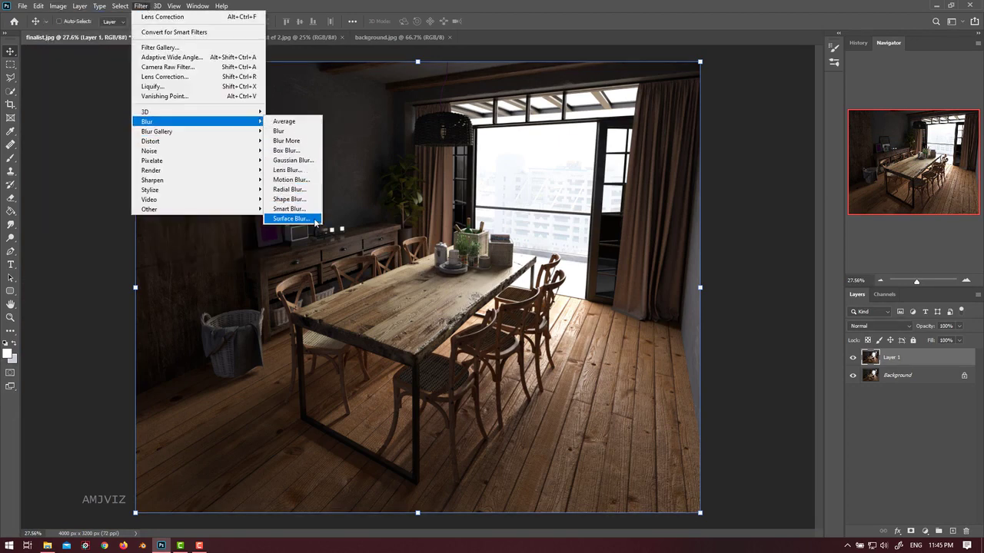
{"action": "left_click", "coordinate": [292, 219]}
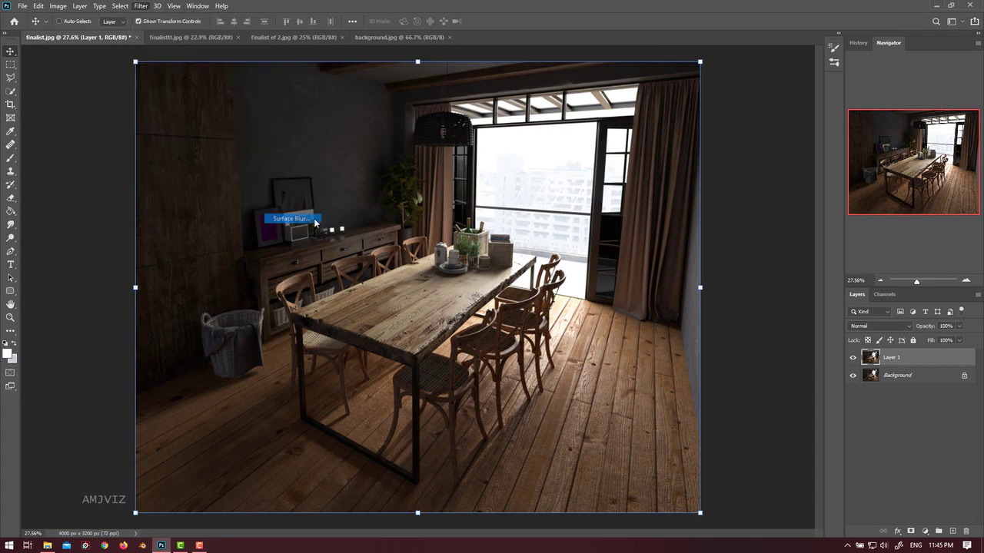
{"action": "left_click", "coordinate": [359, 233]}
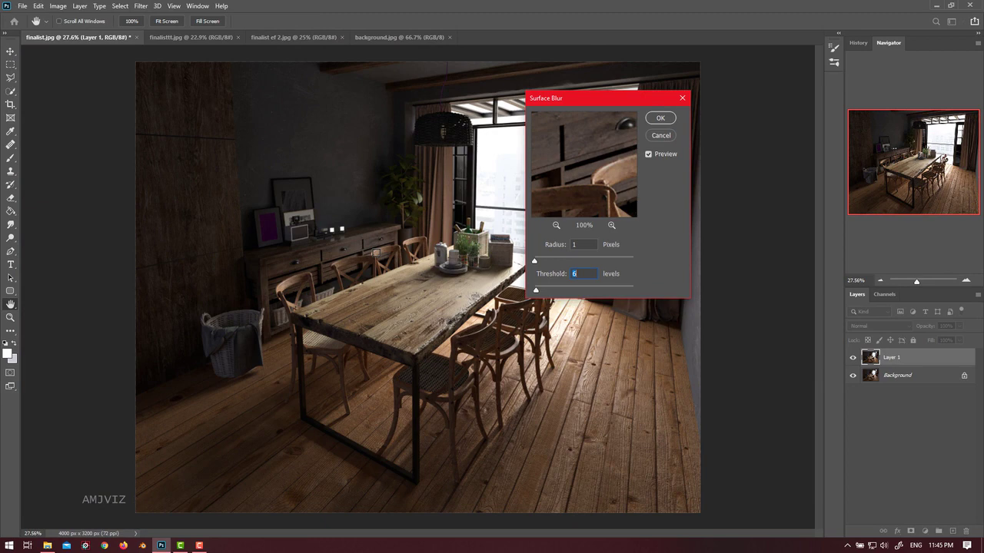
{"action": "left_click", "coordinate": [382, 251]}
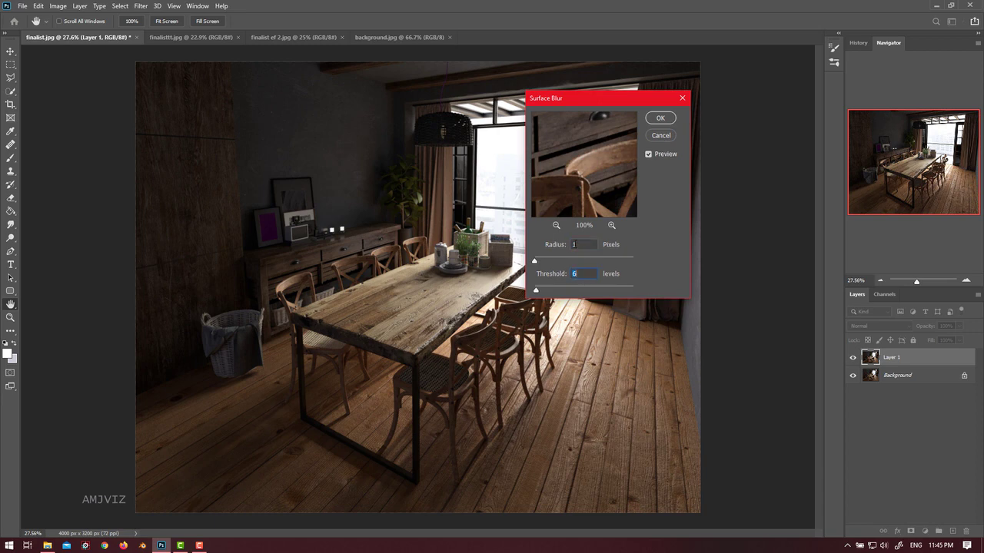
{"action": "double_click", "coordinate": [577, 274]}
{"action": "left_click_drag", "start_coordinate": [538, 290], "coordinate": [538, 290]}
{"action": "left_click", "coordinate": [660, 118]}
{"action": "key", "text": "v"}
{"action": "scroll", "coordinate": [328, 254], "scroll_direction": "up", "scroll_amount": 3}
{"action": "scroll", "coordinate": [329, 254], "scroll_direction": "up", "scroll_amount": 10}
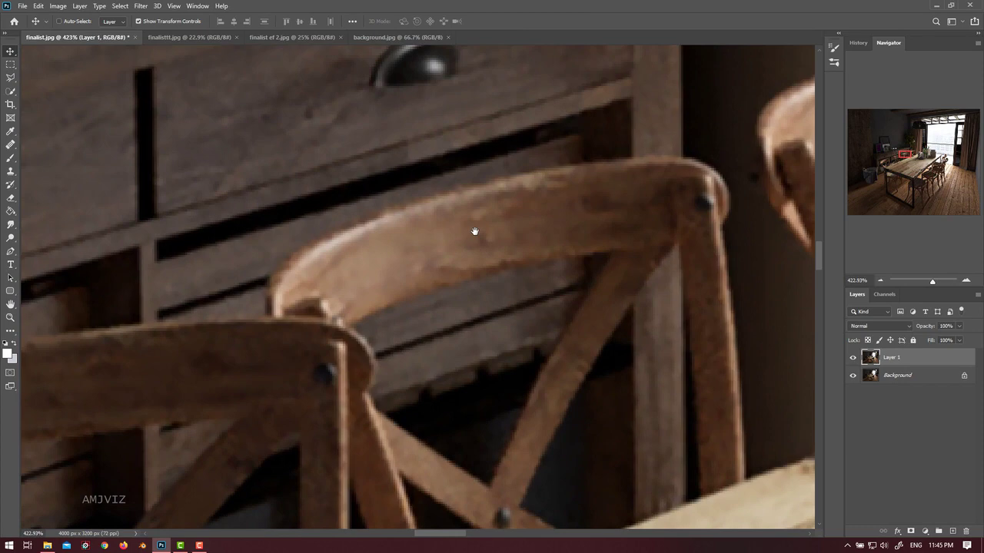
{"action": "scroll", "coordinate": [474, 232], "scroll_direction": "down", "scroll_amount": 6}
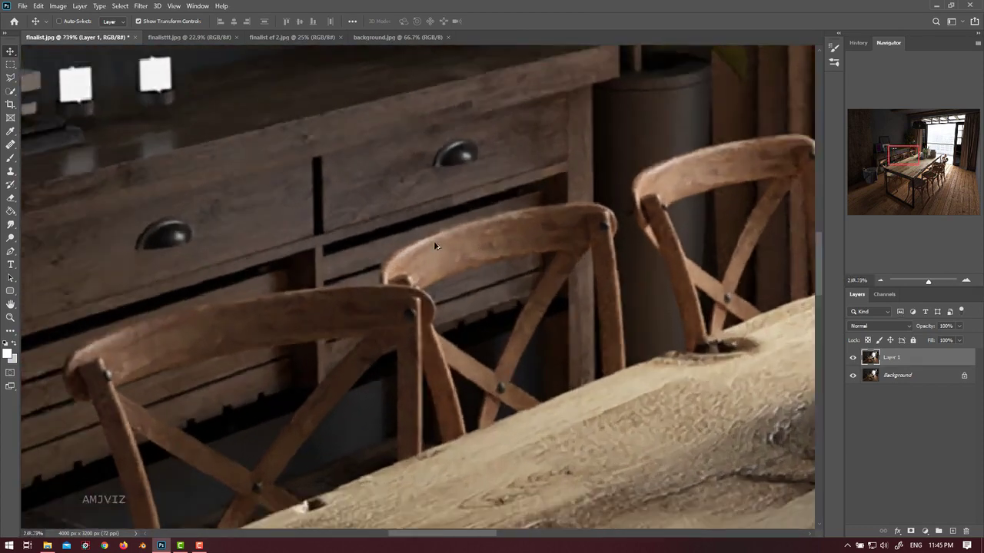
{"action": "scroll", "coordinate": [434, 246], "scroll_direction": "up", "scroll_amount": 4}
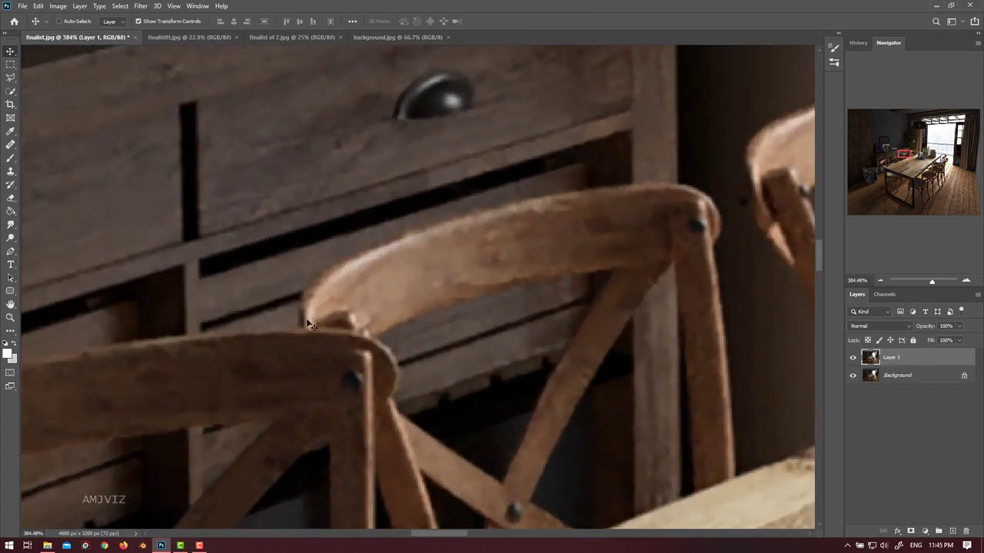
{"action": "key", "text": "b"}
{"action": "left_click", "coordinate": [551, 200]}
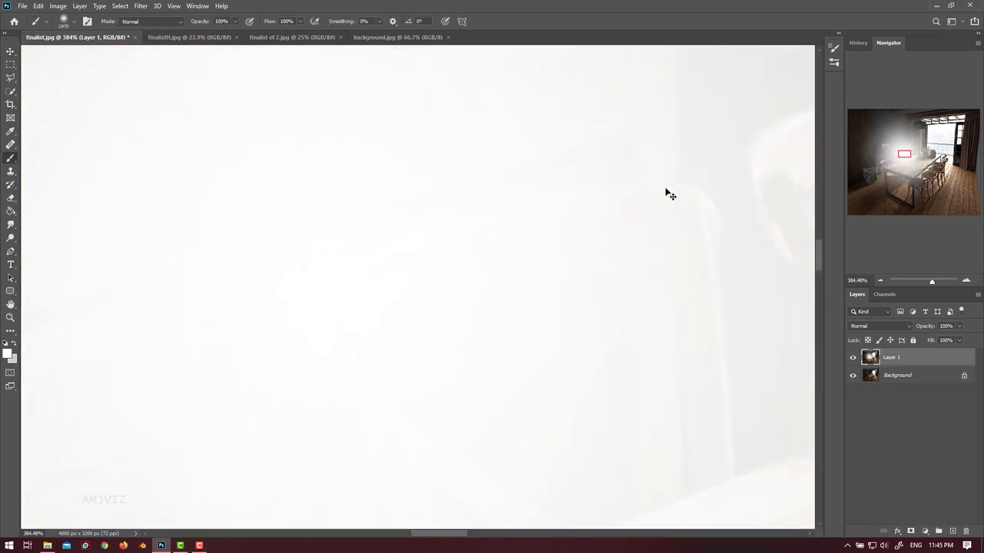
{"action": "key", "text": "ctrl+z"}
- Try tracing the middle chair's backrest edge with a 17 px white brush, and undo the stroke
{"action": "left_click_drag", "start_coordinate": [545, 235], "coordinate": [382, 286]}
{"action": "left_click_drag", "start_coordinate": [160, 288], "coordinate": [439, 260]}
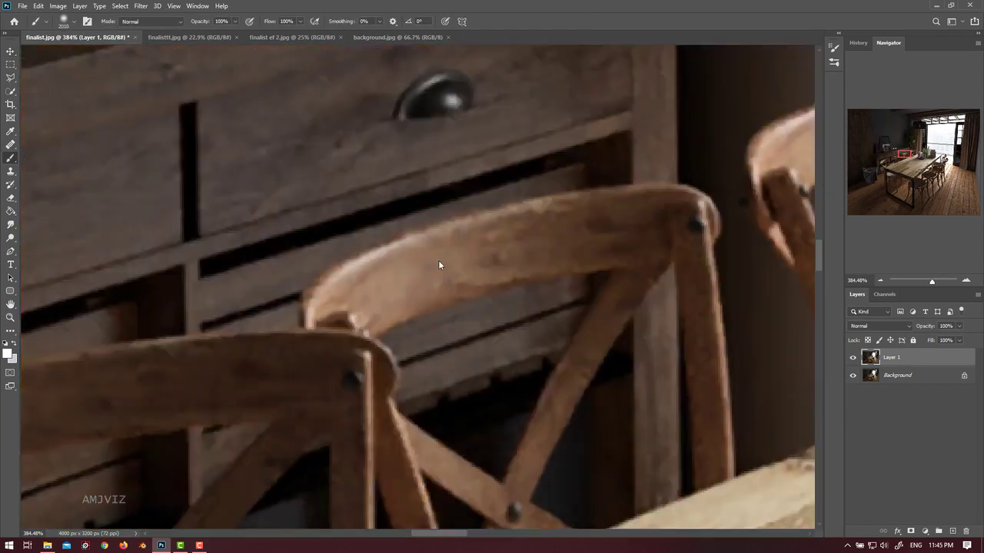
{"action": "right_click", "coordinate": [425, 256], "text": "alt"}
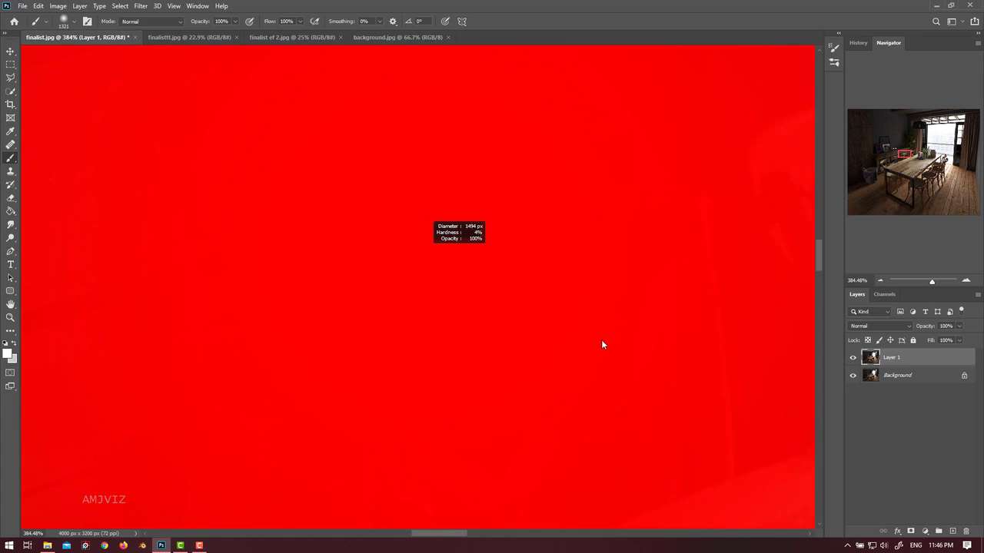
{"action": "right_click", "coordinate": [564, 230], "text": "alt"}
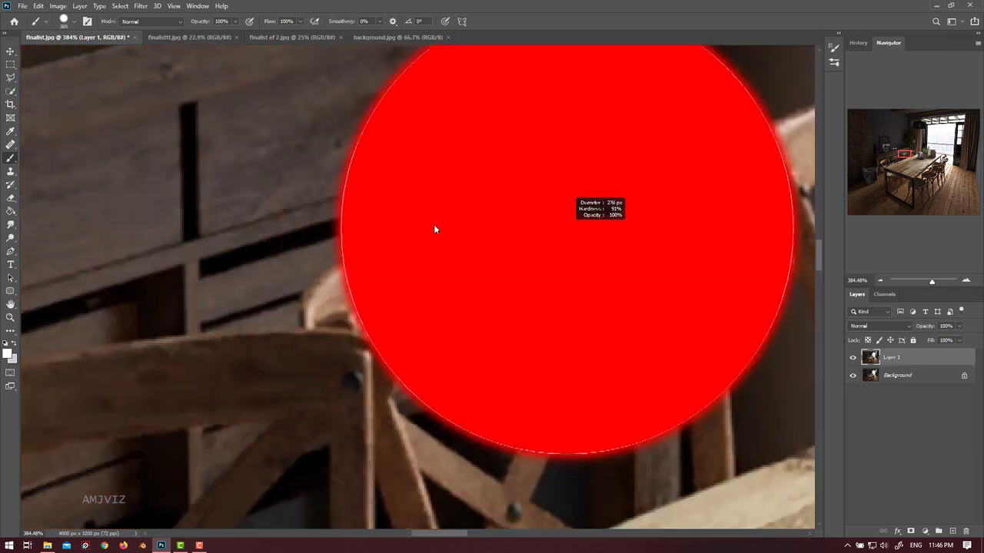
{"action": "right_click", "coordinate": [491, 235], "text": "alt"}
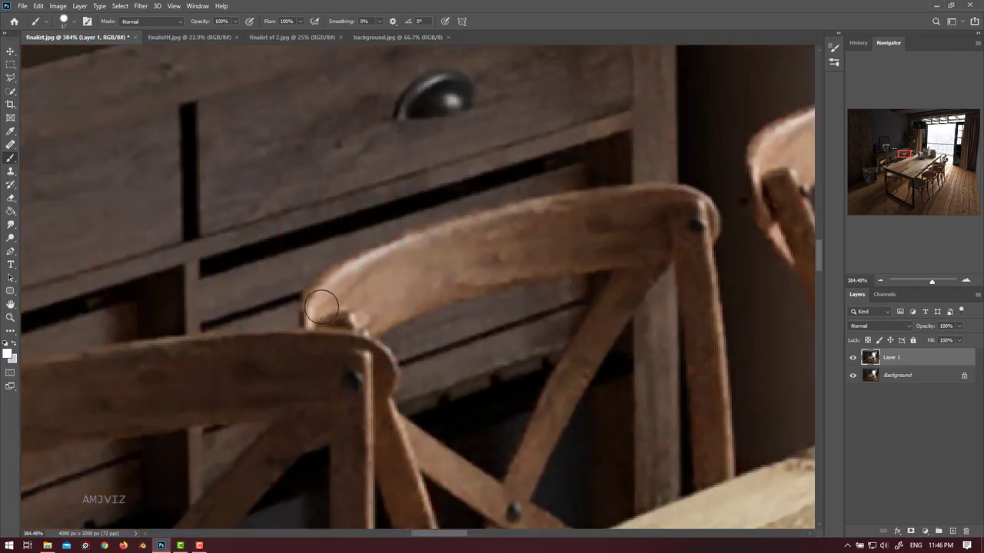
{"action": "mouse_move", "coordinate": [311, 311]}
{"action": "left_mouse_down"}
{"action": "mouse_move", "coordinate": [339, 268]}
{"action": "mouse_move", "coordinate": [498, 207]}
{"action": "mouse_move", "coordinate": [723, 180]}
{"action": "mouse_move", "coordinate": [601, 263]}
{"action": "mouse_move", "coordinate": [330, 339]}
{"action": "mouse_move", "coordinate": [707, 321]}
{"action": "mouse_move", "coordinate": [714, 275]}
{"action": "mouse_move", "coordinate": [746, 471]}
{"action": "left_mouse_up"}
{"action": "key", "text": "ctrl+z"}
- Duplicate Layer 1 and apply a High Pass filter with a radius of 0.9 pixels to the copy
{"action": "scroll", "coordinate": [534, 311], "scroll_direction": "down", "scroll_amount": 5}
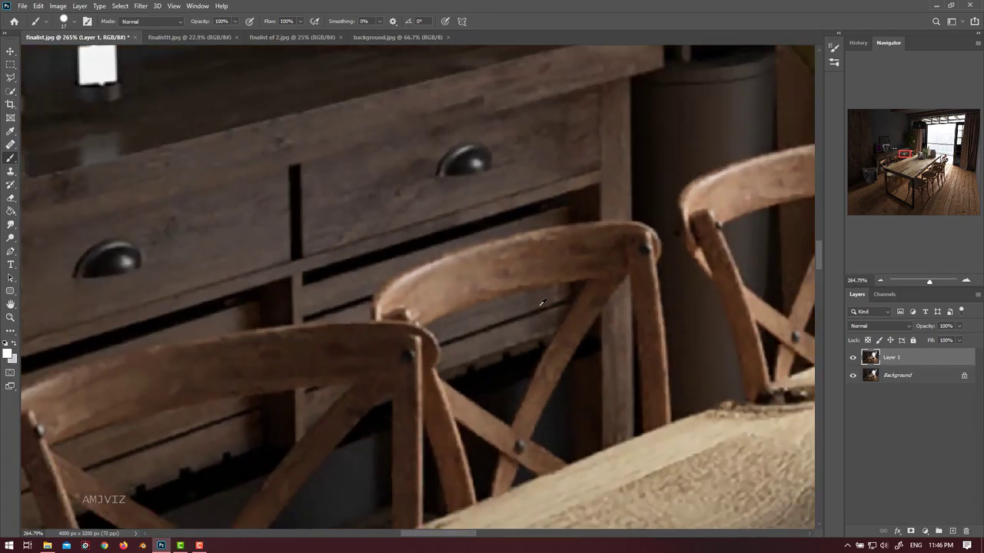
{"action": "scroll", "coordinate": [523, 269], "scroll_direction": "down", "scroll_amount": 4}
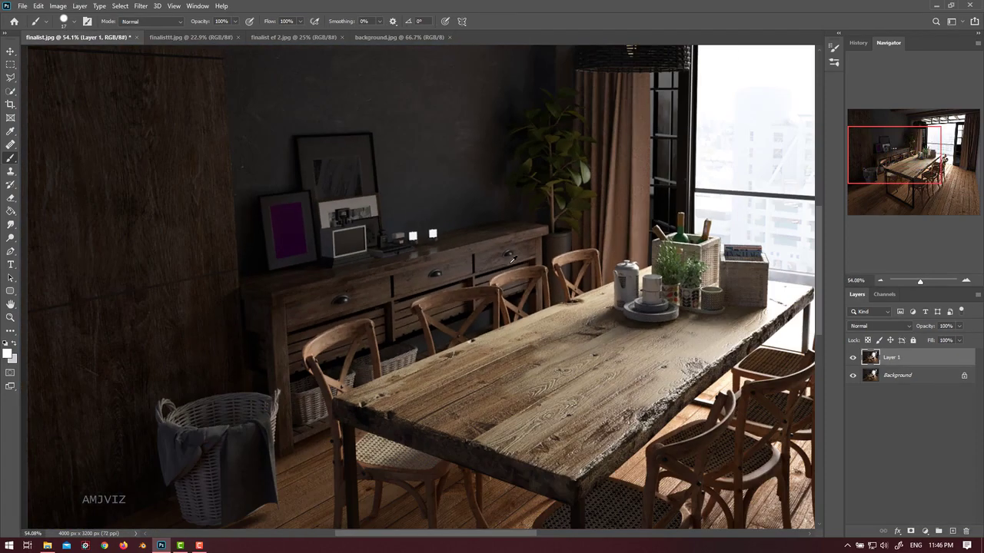
{"action": "key", "text": "ctrl+j"}
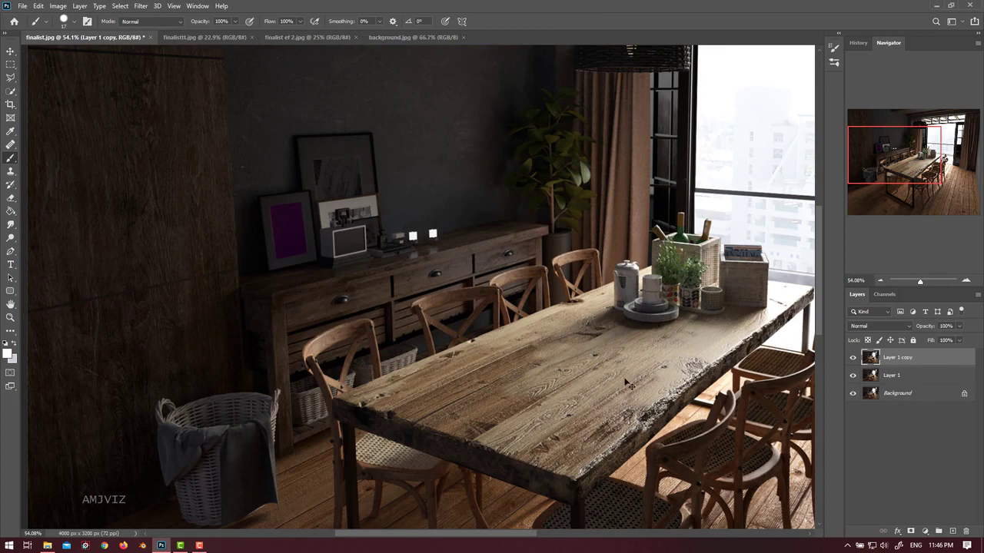
{"action": "left_click", "coordinate": [140, 6]}
{"action": "mouse_move", "coordinate": [178, 210]}
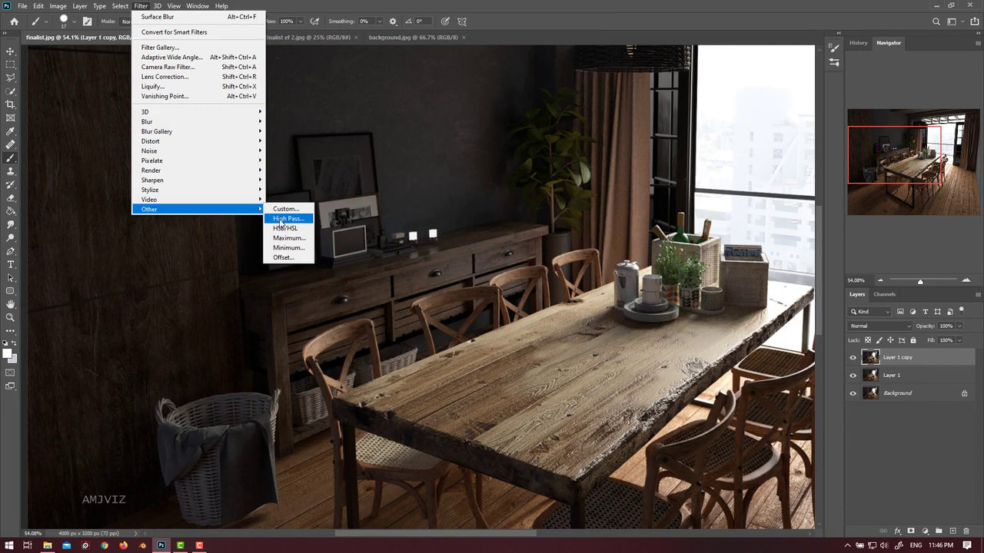
{"action": "left_click", "coordinate": [281, 222]}
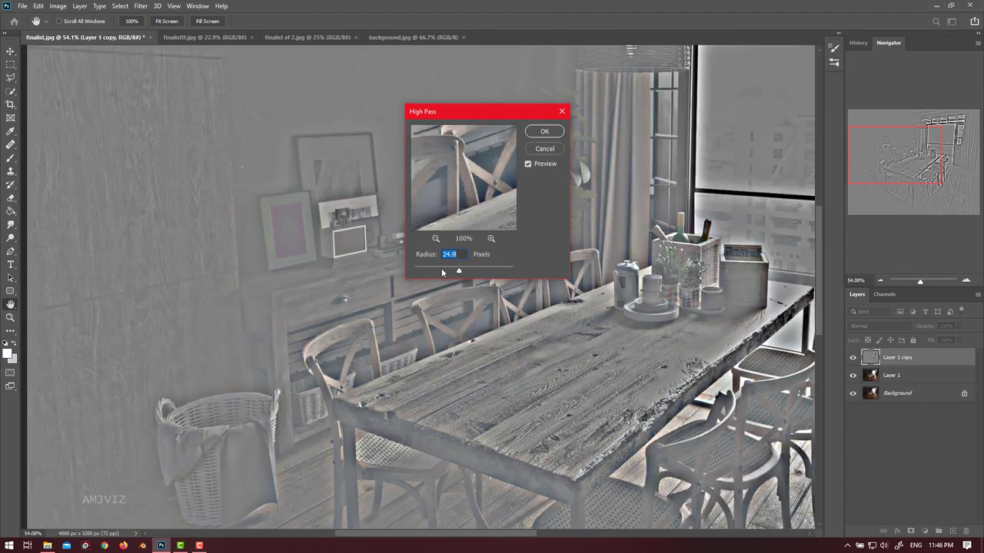
{"action": "left_click", "coordinate": [419, 269]}
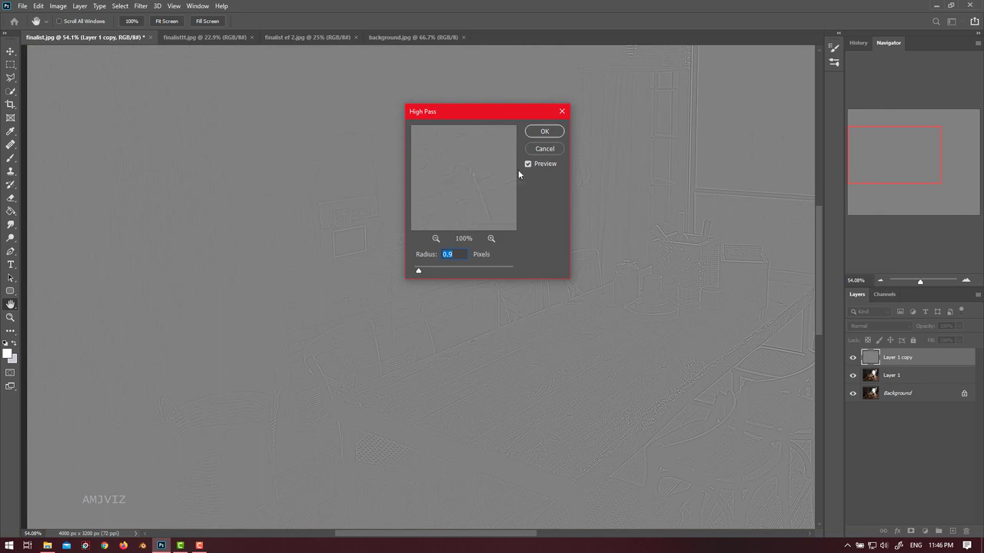
{"action": "left_click", "coordinate": [545, 133]}
{"action": "key", "text": "b"}
- Set the blend mode of the high-pass layer, Layer 1 copy, to Vivid Light
{"action": "scroll", "coordinate": [546, 269], "scroll_direction": "up", "scroll_amount": 6}
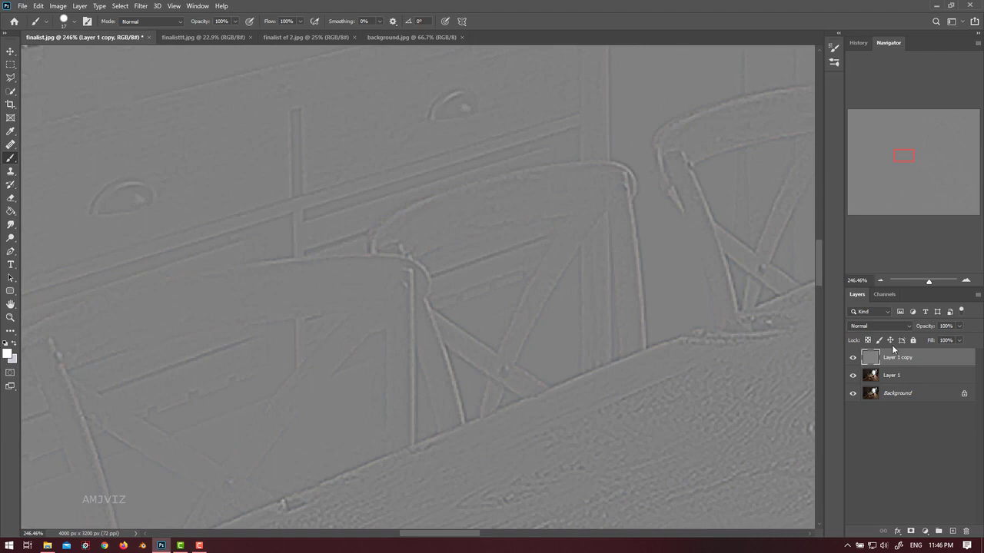
{"action": "left_click", "coordinate": [880, 326]}
{"action": "left_click", "coordinate": [880, 325]}
{"action": "left_click", "coordinate": [880, 325]}
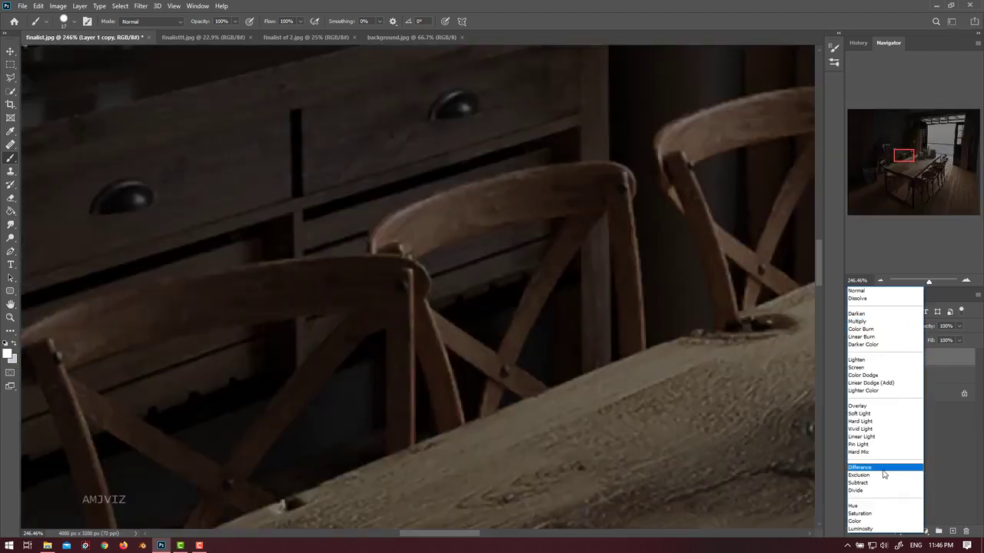
{"action": "left_click", "coordinate": [864, 421]}
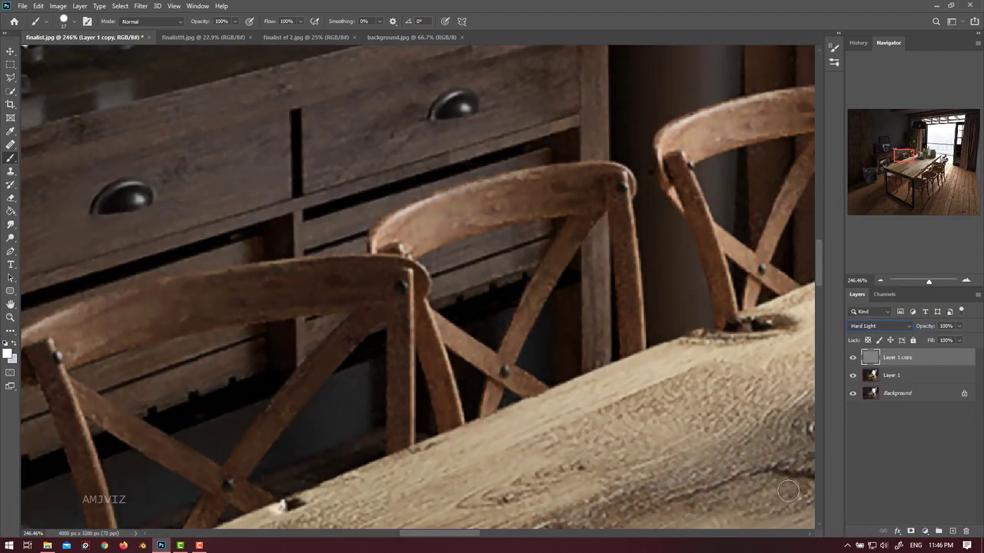
{"action": "scroll", "coordinate": [883, 327], "scroll_direction": "down", "scroll_amount": 1}
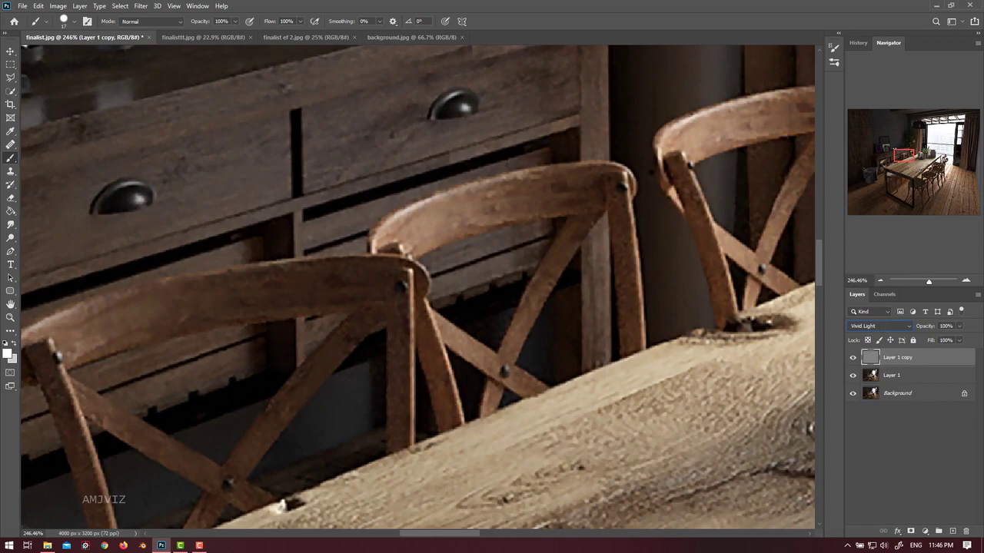
- Examine the sharpened edges of the chairs and sideboard up close
{"action": "scroll", "coordinate": [453, 296], "scroll_direction": "down", "scroll_amount": 15}
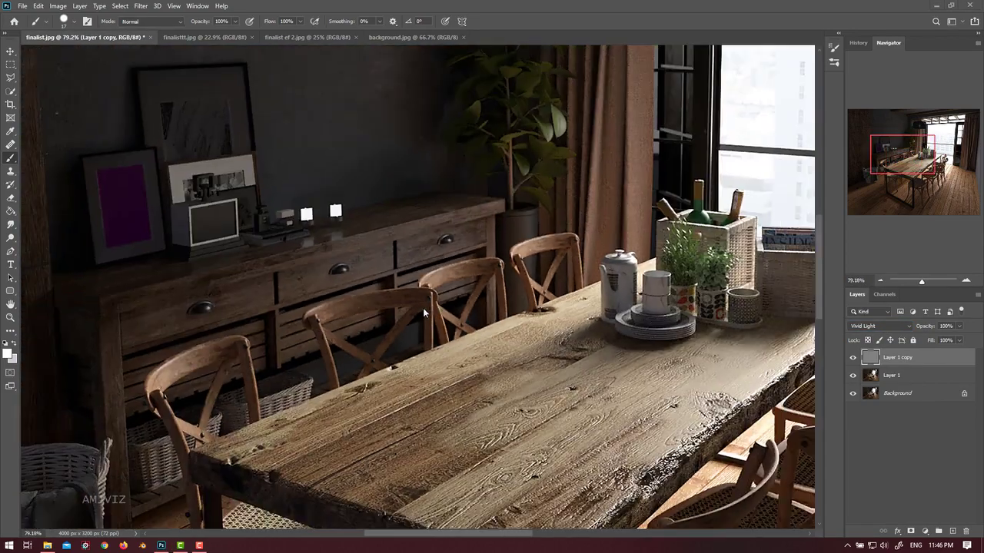
{"action": "scroll", "coordinate": [406, 317], "scroll_direction": "up", "scroll_amount": 9}
{"action": "left_click", "coordinate": [536, 174]}
{"action": "left_click_drag", "start_coordinate": [436, 289], "coordinate": [571, 223]}
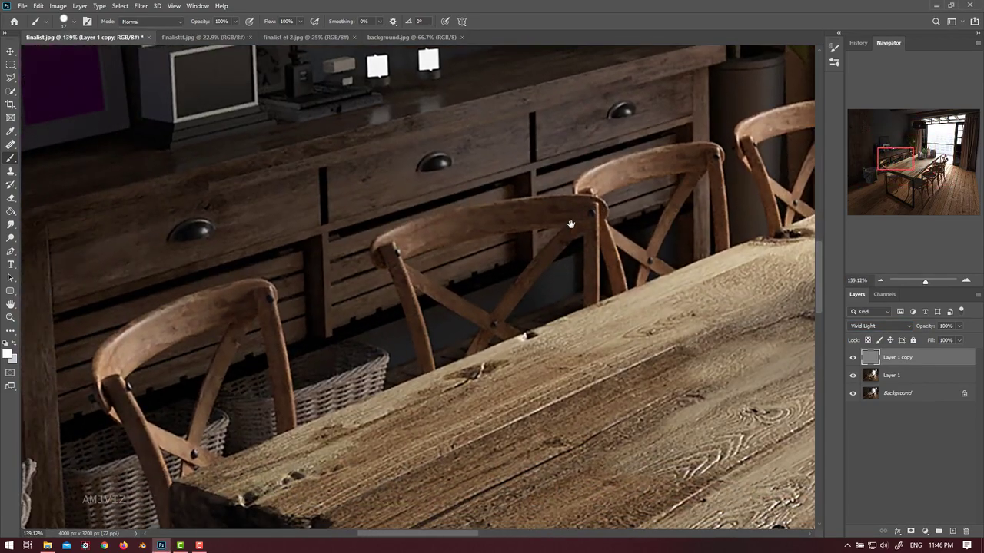
{"action": "key", "text": "ctrl+z"}
{"action": "scroll", "coordinate": [532, 250], "scroll_direction": "up", "scroll_amount": 5}
{"action": "key", "text": "Down"}
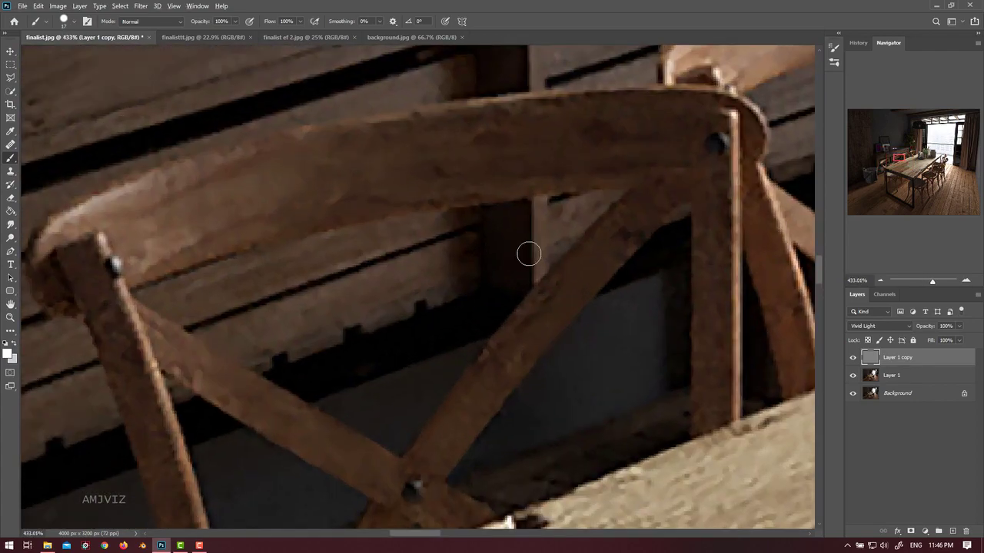
{"action": "scroll", "coordinate": [527, 254], "scroll_direction": "down", "scroll_amount": 7}
{"action": "left_click_drag", "start_coordinate": [616, 252], "coordinate": [567, 249]}
{"action": "left_click_drag", "start_coordinate": [607, 389], "coordinate": [538, 233]}
{"action": "left_click_drag", "start_coordinate": [559, 461], "coordinate": [526, 242]}
{"action": "left_click_drag", "start_coordinate": [645, 154], "coordinate": [453, 369]}
- Examine the sharpening on the tableware, potted plants, wooden tabletop and surrounding sideboard area
{"action": "scroll", "coordinate": [442, 226], "scroll_direction": "up", "scroll_amount": 5}
{"action": "scroll", "coordinate": [441, 226], "scroll_direction": "up", "scroll_amount": 1}
{"action": "left_click_drag", "start_coordinate": [398, 204], "coordinate": [430, 288]}
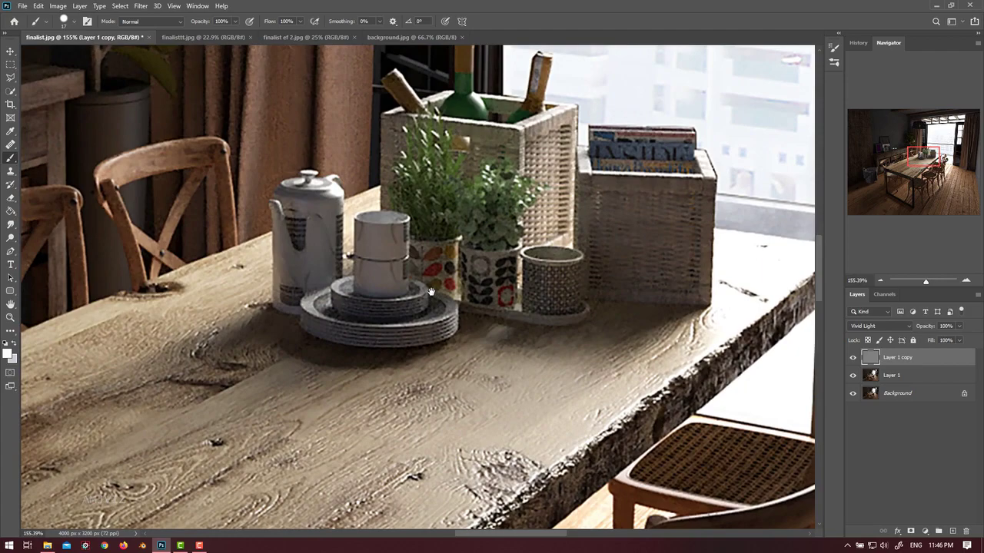
{"action": "left_click_drag", "start_coordinate": [194, 300], "coordinate": [549, 336]}
{"action": "scroll", "coordinate": [514, 323], "scroll_direction": "down", "scroll_amount": 4}
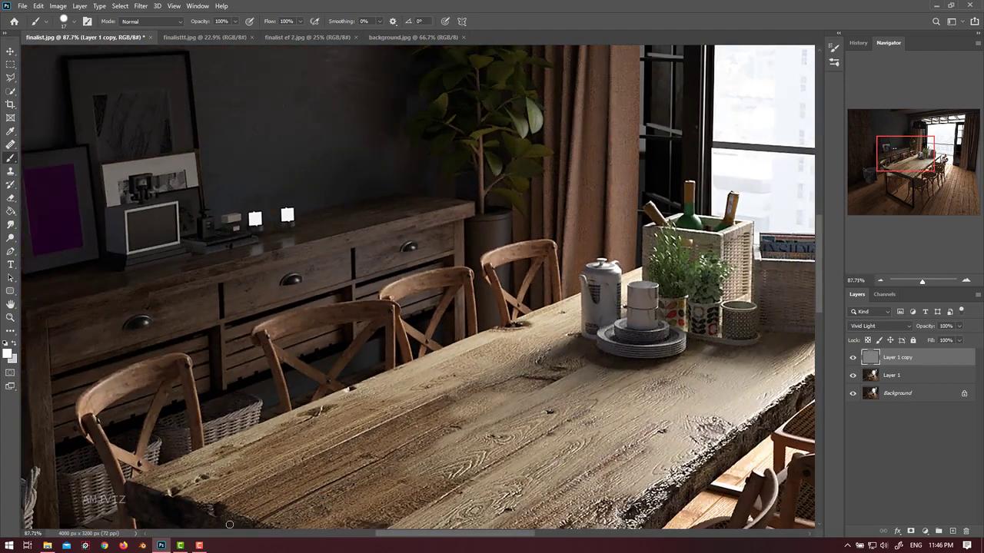
{"action": "mouse_move", "coordinate": [209, 547]}
{"action": "left_click_drag", "start_coordinate": [470, 227], "coordinate": [543, 262]}
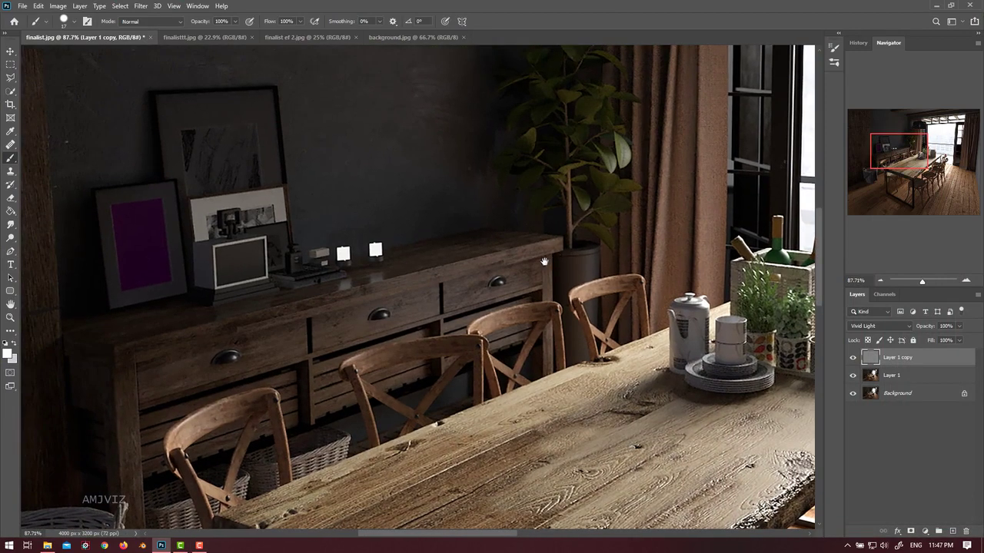
{"action": "scroll", "coordinate": [343, 254], "scroll_direction": "up", "scroll_amount": 2}
{"action": "scroll", "coordinate": [343, 254], "scroll_direction": "down", "scroll_amount": 4}
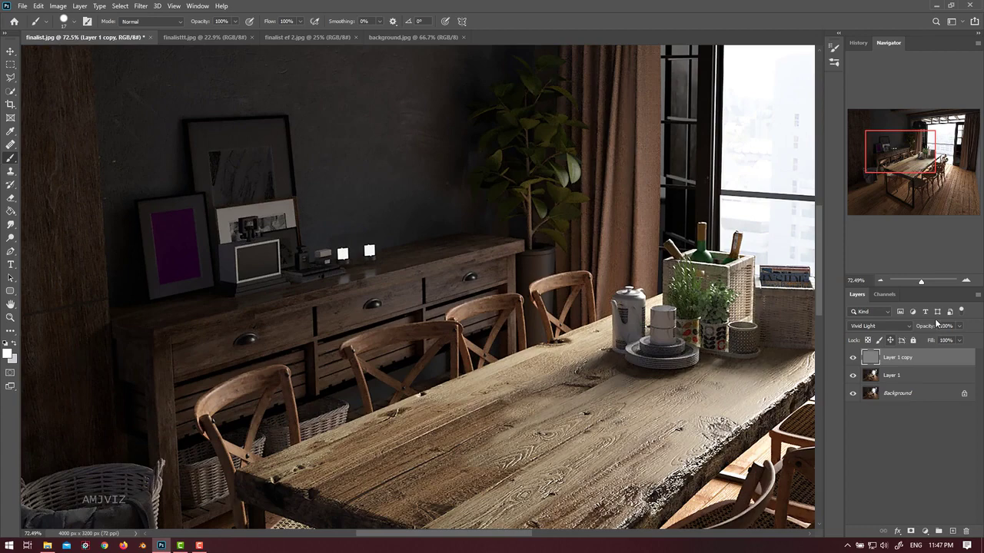
{"action": "left_click", "coordinate": [934, 328]}
{"action": "scroll", "coordinate": [520, 396], "scroll_direction": "up", "scroll_amount": 3}
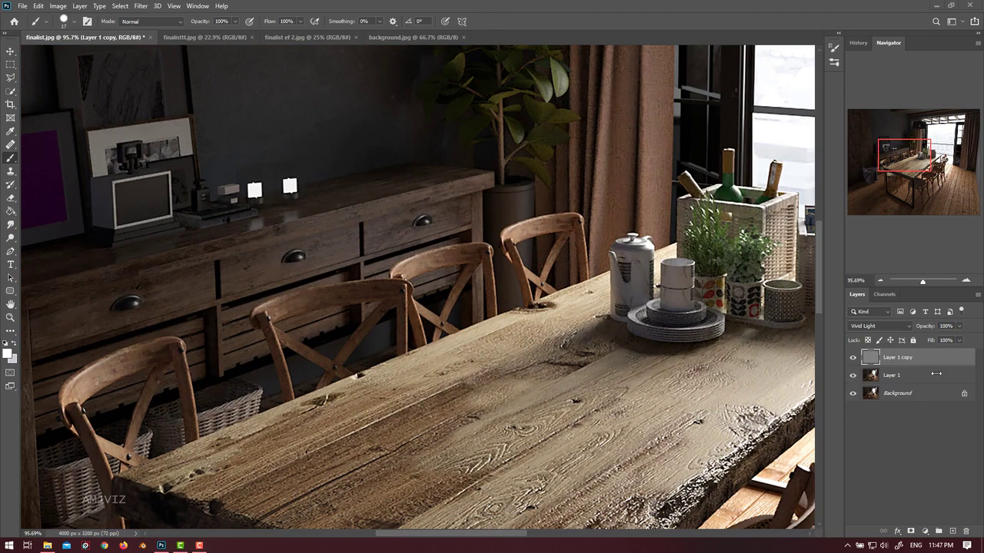
- Duplicate Layer 1 again and merge the high-pass Layer 1 copy down into that duplicate
{"action": "left_click", "coordinate": [925, 376]}
{"action": "key", "text": "ctrl+j"}
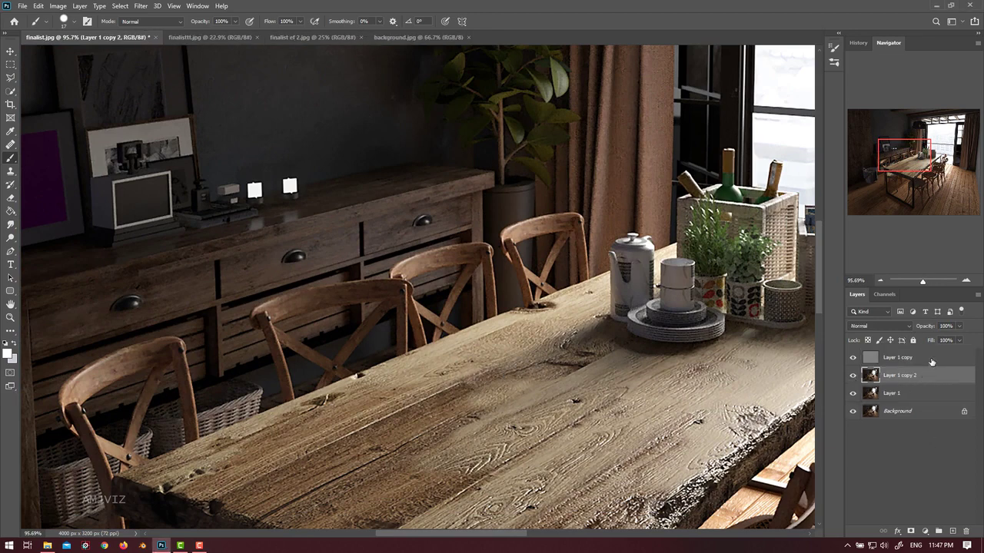
{"action": "left_click", "coordinate": [931, 359]}
{"action": "key", "text": "ctrl+e"}
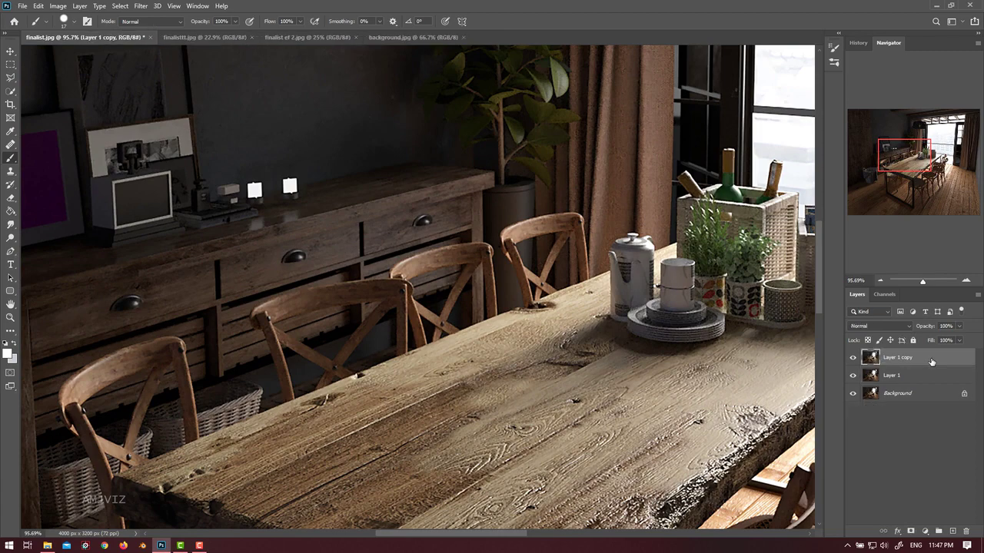
{"action": "scroll", "coordinate": [498, 268], "scroll_direction": "down", "scroll_amount": 5}
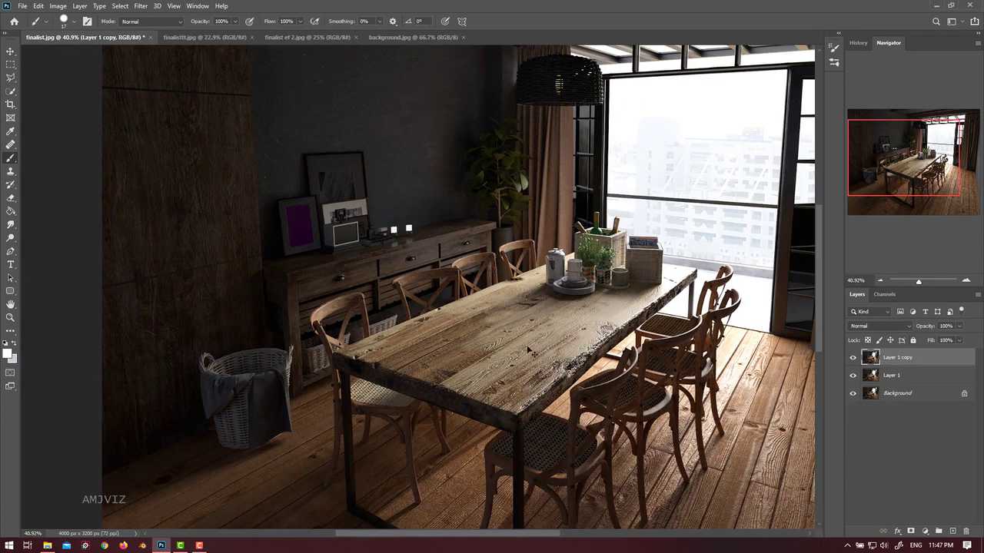
- Start a Curves adjustment on Layer 1 copy with a shadow point and a highlight point at input 182, output 195
{"action": "scroll", "coordinate": [563, 304], "scroll_direction": "down", "scroll_amount": 2}
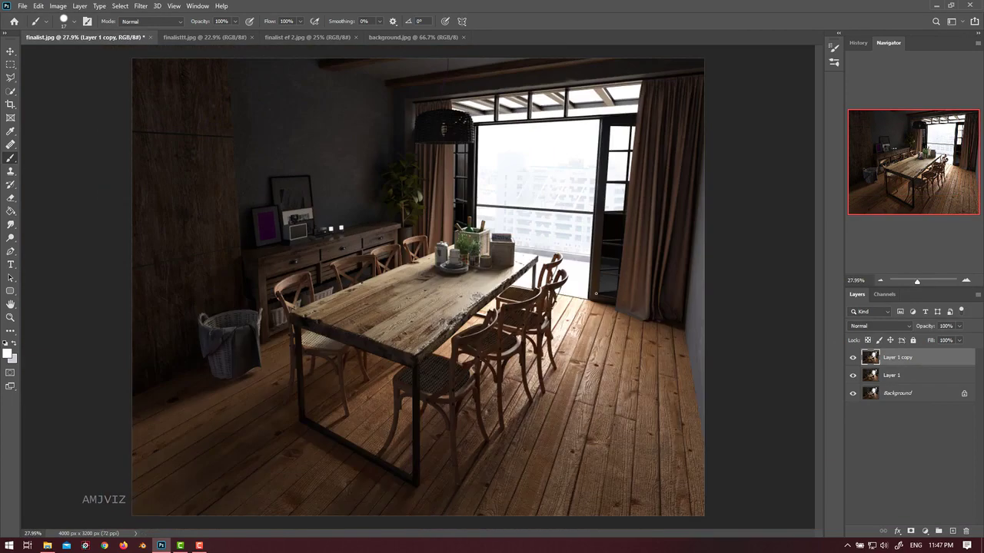
{"action": "left_click", "coordinate": [857, 42]}
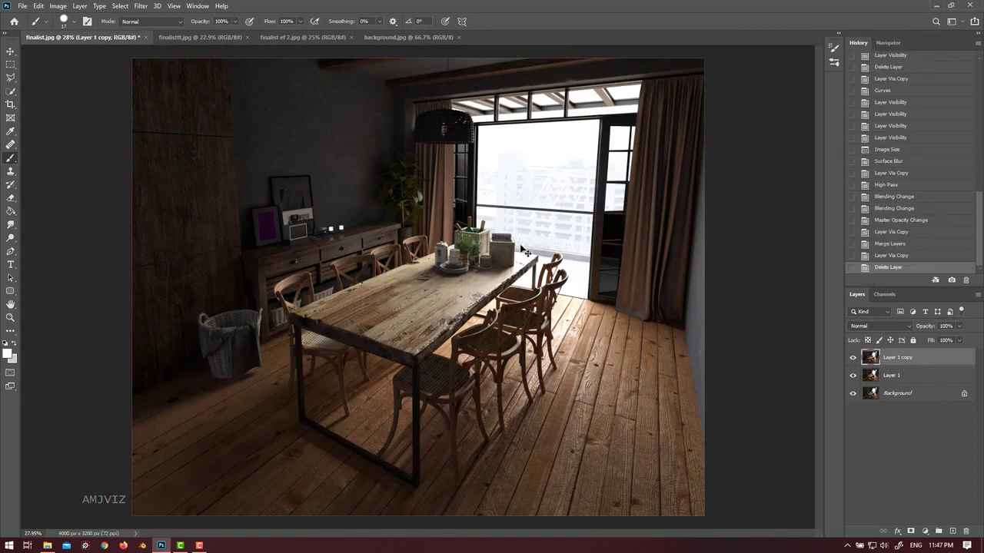
{"action": "left_click", "coordinate": [10, 50]}
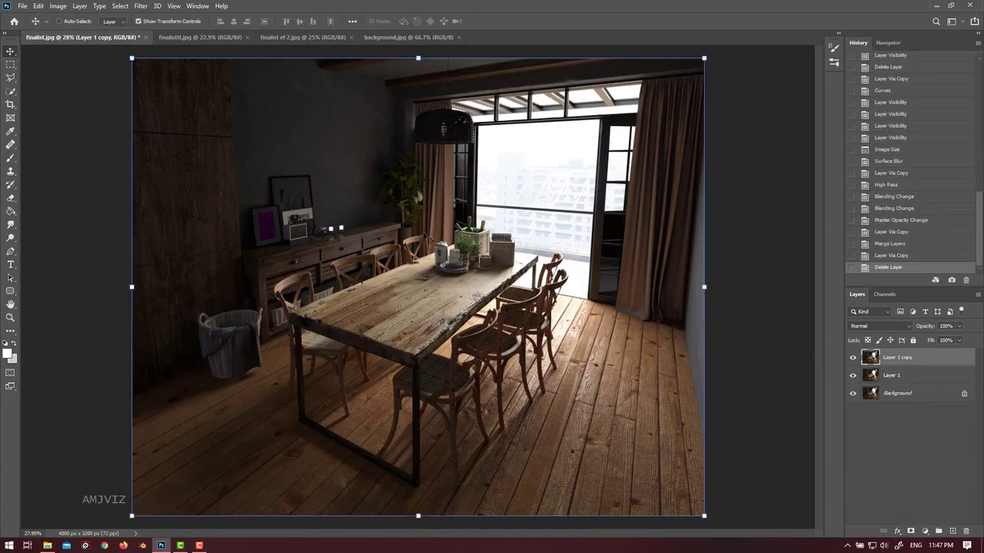
{"action": "key", "text": "ctrl"}
{"action": "left_click", "coordinate": [58, 6]}
{"action": "mouse_move", "coordinate": [100, 32]}
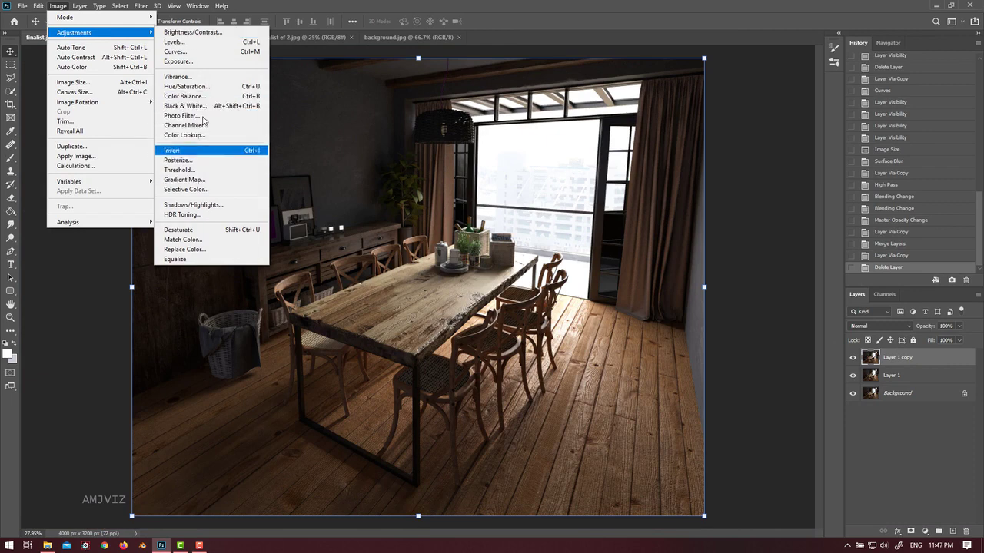
{"action": "left_click", "coordinate": [179, 51]}
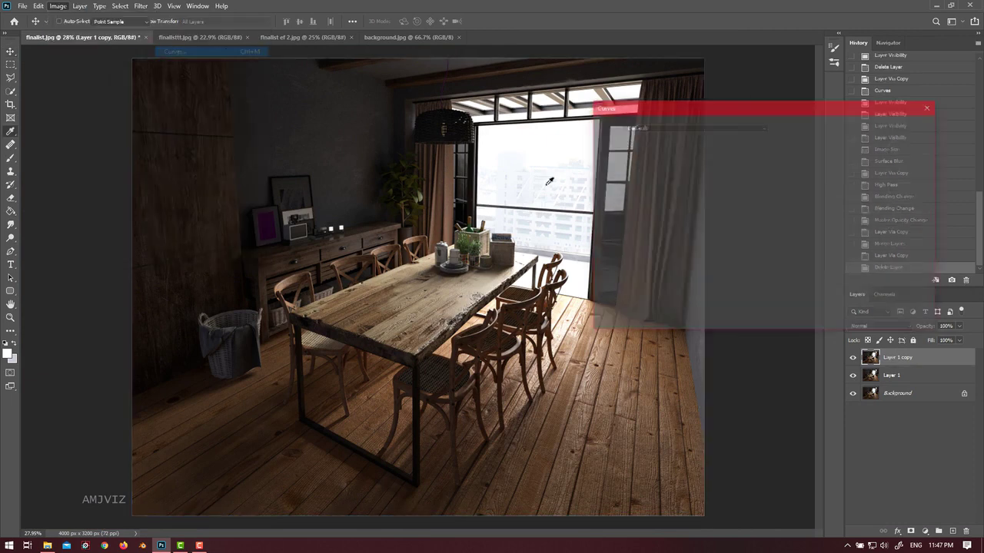
{"action": "left_click_drag", "start_coordinate": [706, 219], "coordinate": [676, 250]}
{"action": "left_click_drag", "start_coordinate": [736, 192], "coordinate": [736, 186]}
{"action": "left_click", "coordinate": [707, 218]}
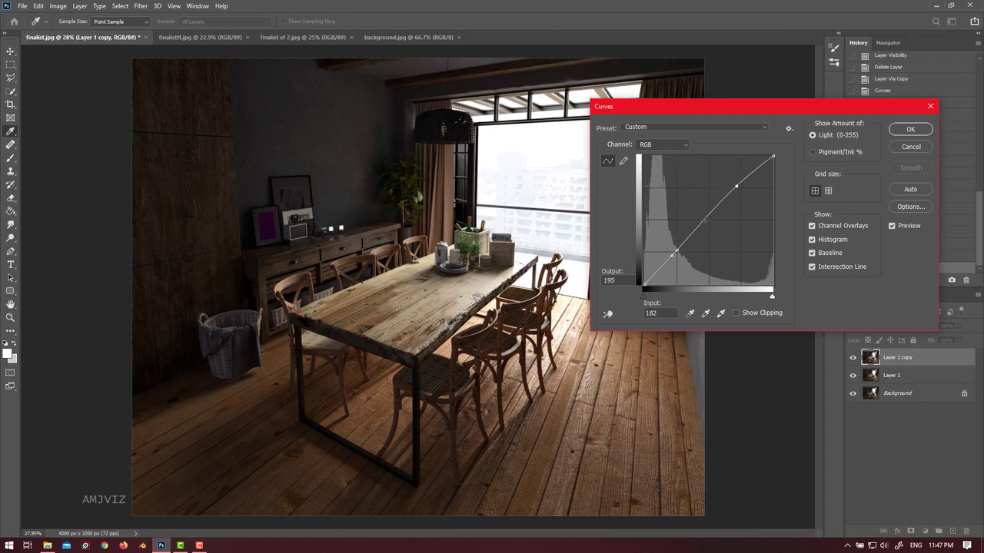
- Lower the shadow point of the curve slightly and add a midtone point at input 131, output 140
{"action": "left_click", "coordinate": [678, 253]}
{"action": "left_click_drag", "start_coordinate": [674, 253], "coordinate": [672, 260]}
{"action": "left_click", "coordinate": [708, 218]}
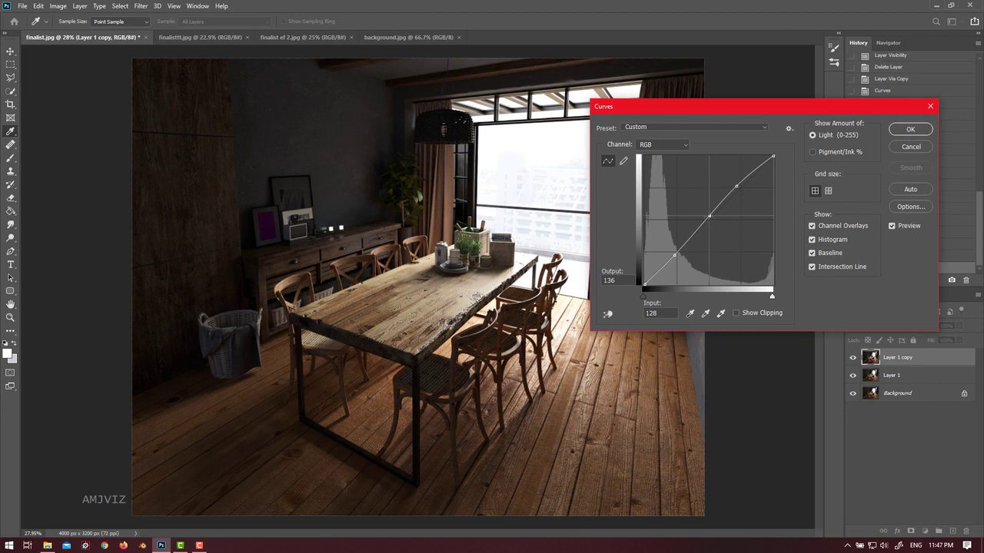
{"action": "left_click_drag", "start_coordinate": [709, 215], "coordinate": [710, 215]}
{"action": "left_click_drag", "start_coordinate": [710, 215], "coordinate": [711, 213]}
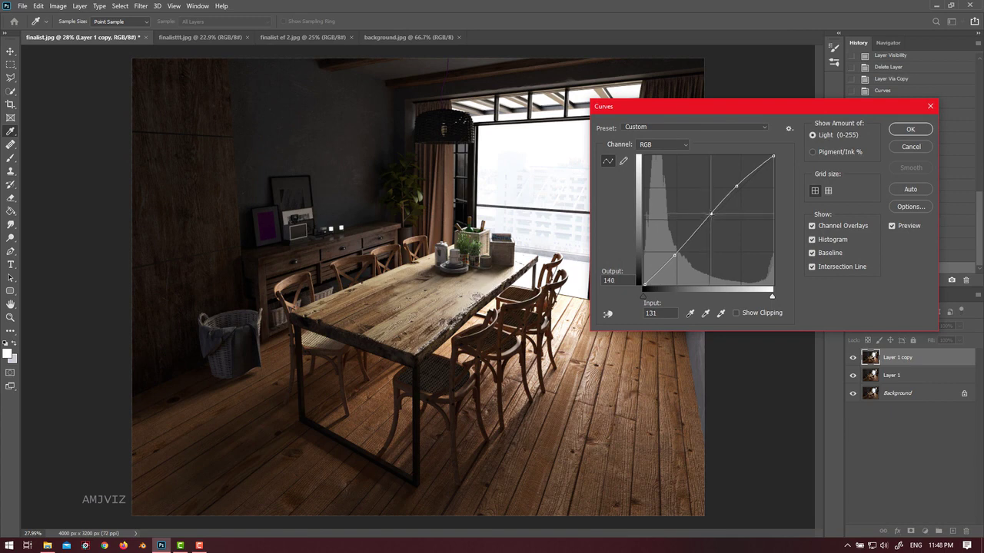
- Pull the curve's highlight point down slightly, move the midtone point to input 124, output 141, and apply the adjustment
{"action": "left_click", "coordinate": [744, 184]}
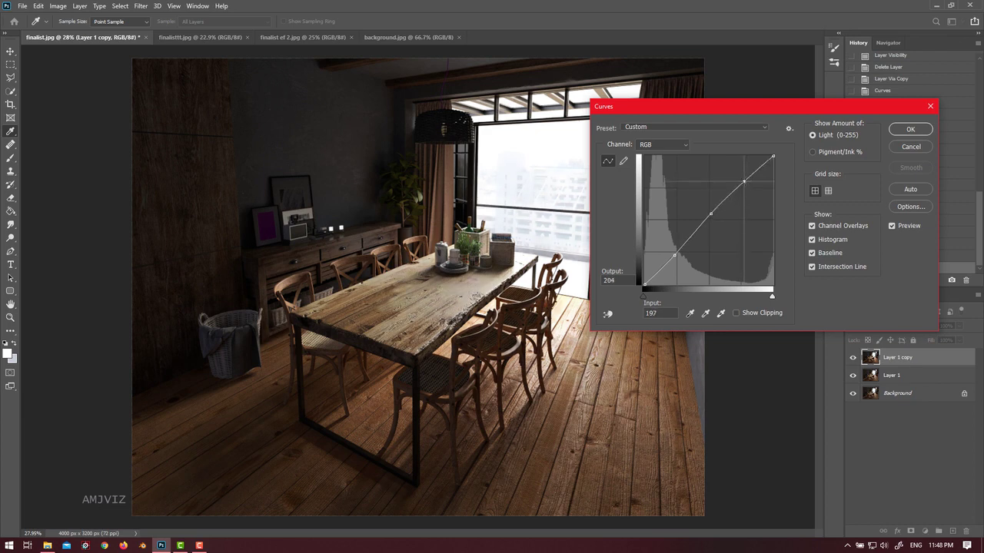
{"action": "key", "text": "Left"}
{"action": "key", "text": "Left"}
{"action": "key", "text": "Left"}
{"action": "key", "text": "Down"}
{"action": "key", "text": "Down"}
{"action": "left_click_drag", "start_coordinate": [712, 215], "coordinate": [708, 212]}
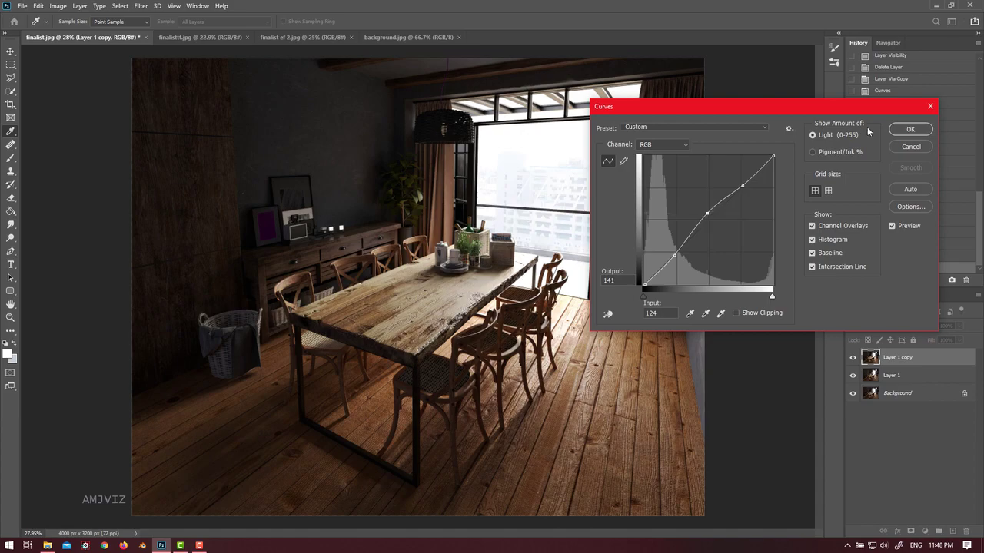
{"action": "left_click", "coordinate": [909, 129]}
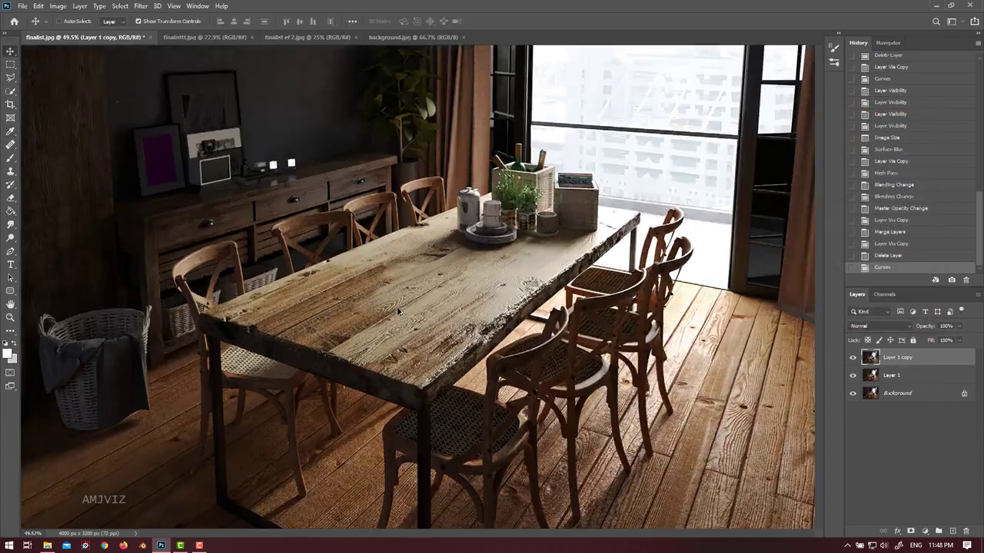
- Compare the image with and without the retouched layers by toggling their visibility, over the whole room and close on the sideboard
{"action": "scroll", "coordinate": [399, 311], "scroll_direction": "up", "scroll_amount": 5}
{"action": "scroll", "coordinate": [461, 265], "scroll_direction": "down", "scroll_amount": 9}
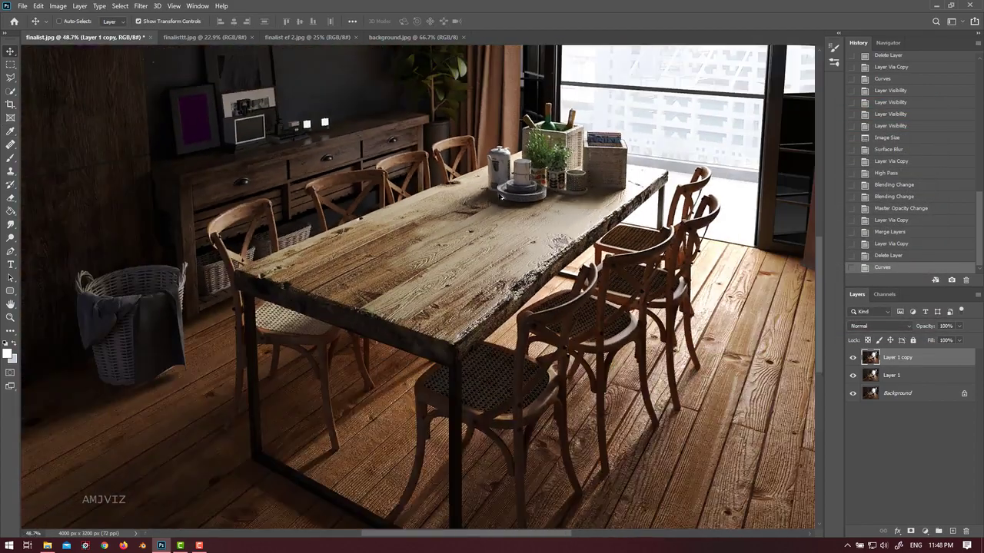
{"action": "left_click", "coordinate": [852, 357]}
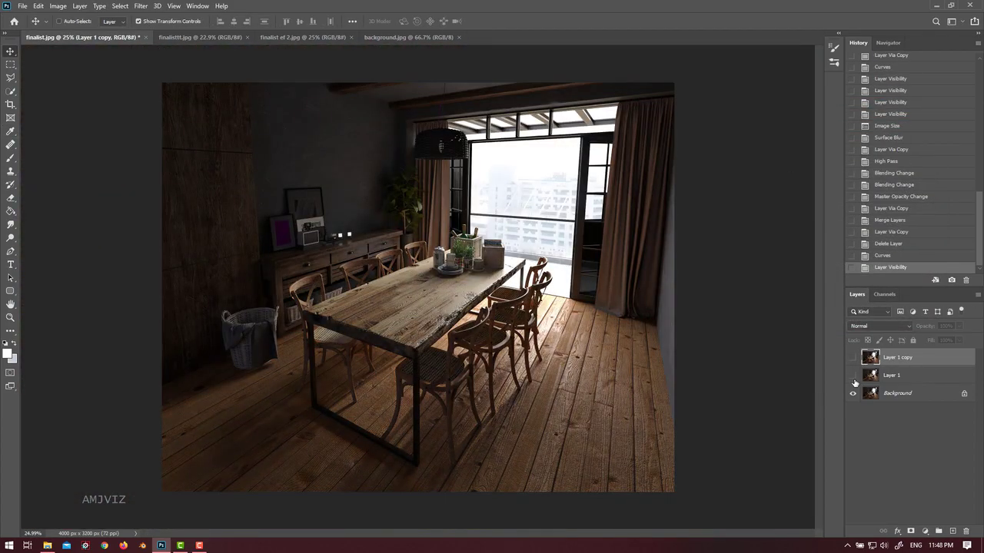
{"action": "left_click", "coordinate": [852, 358]}
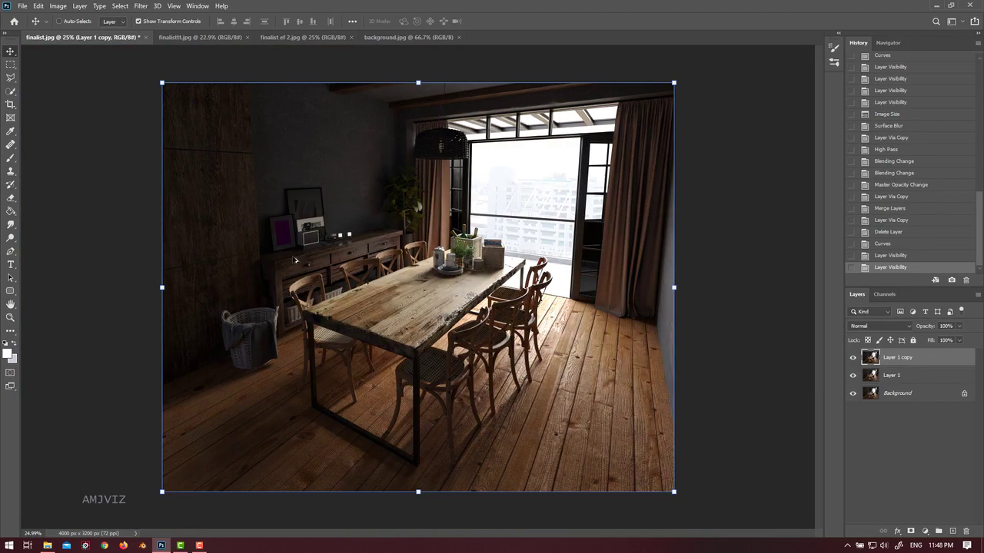
{"action": "scroll", "coordinate": [297, 260], "scroll_direction": "up", "scroll_amount": 5}
{"action": "mouse_move", "coordinate": [851, 358]}
{"action": "left_mouse_down"}
{"action": "mouse_move", "coordinate": [853, 378]}
{"action": "mouse_move", "coordinate": [853, 357]}
{"action": "left_mouse_up"}
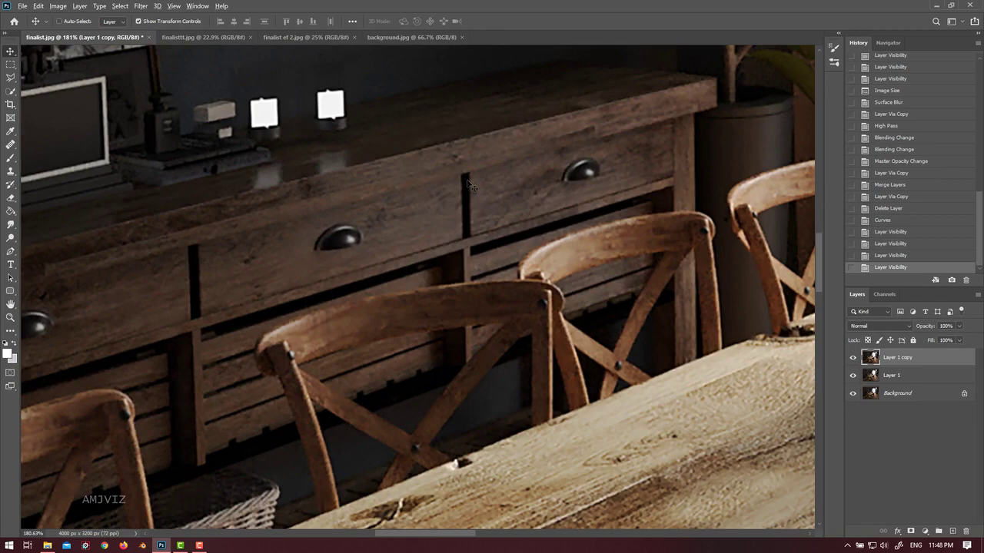
- Hide Layer 1 copy and Layer 1 and examine the original image at the wall, tabletop and wicker basket
{"action": "left_click_drag", "start_coordinate": [452, 138], "coordinate": [523, 347]}
{"action": "left_click", "coordinate": [853, 357]}
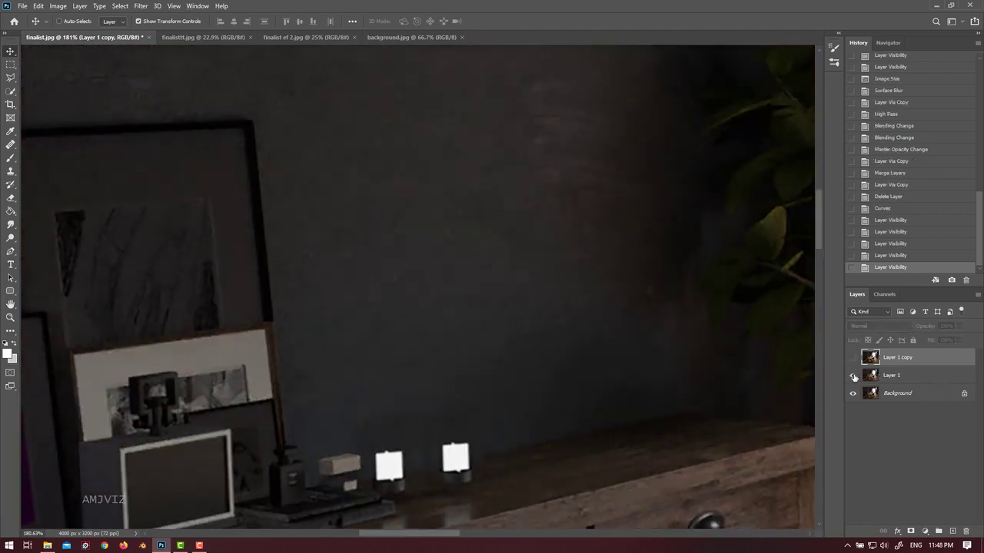
{"action": "left_click", "coordinate": [852, 375]}
{"action": "left_click_drag", "start_coordinate": [430, 499], "coordinate": [419, 77]}
{"action": "left_click_drag", "start_coordinate": [411, 369], "coordinate": [335, 191]}
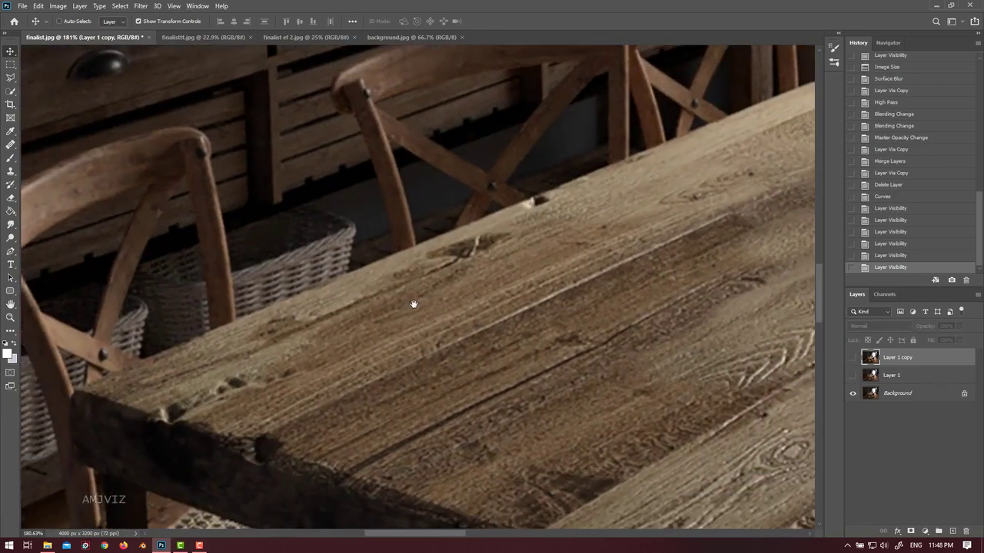
{"action": "left_click_drag", "start_coordinate": [362, 484], "coordinate": [470, 133]}
{"action": "left_click_drag", "start_coordinate": [410, 244], "coordinate": [352, 100]}
{"action": "left_click_drag", "start_coordinate": [192, 185], "coordinate": [484, 325]}
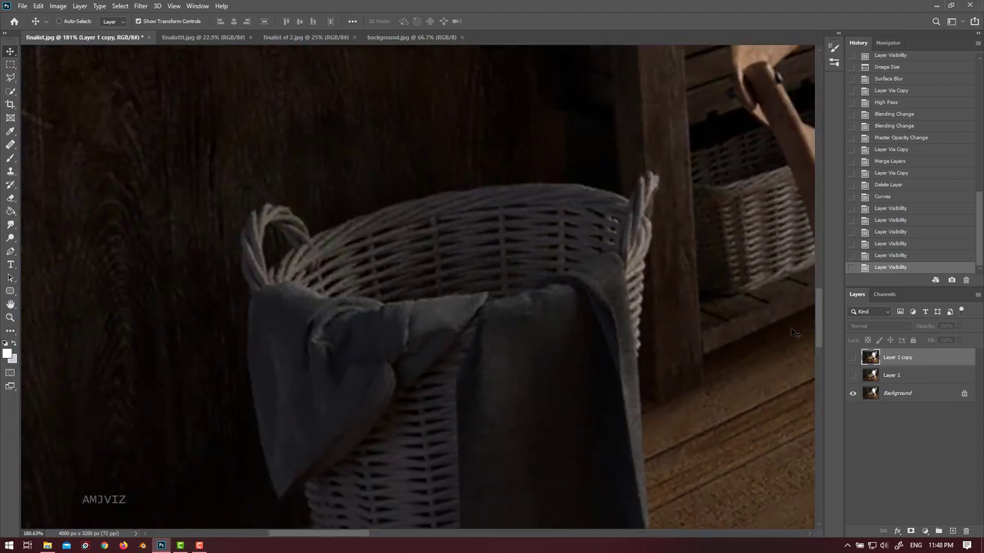
- Toggle the visibility of Layer 1 and Layer 1 copy to compare the edits on the wicker basket
{"action": "left_click", "coordinate": [853, 375]}
{"action": "left_click", "coordinate": [853, 375]}
{"action": "left_click", "coordinate": [854, 375]}
{"action": "left_click", "coordinate": [853, 358]}
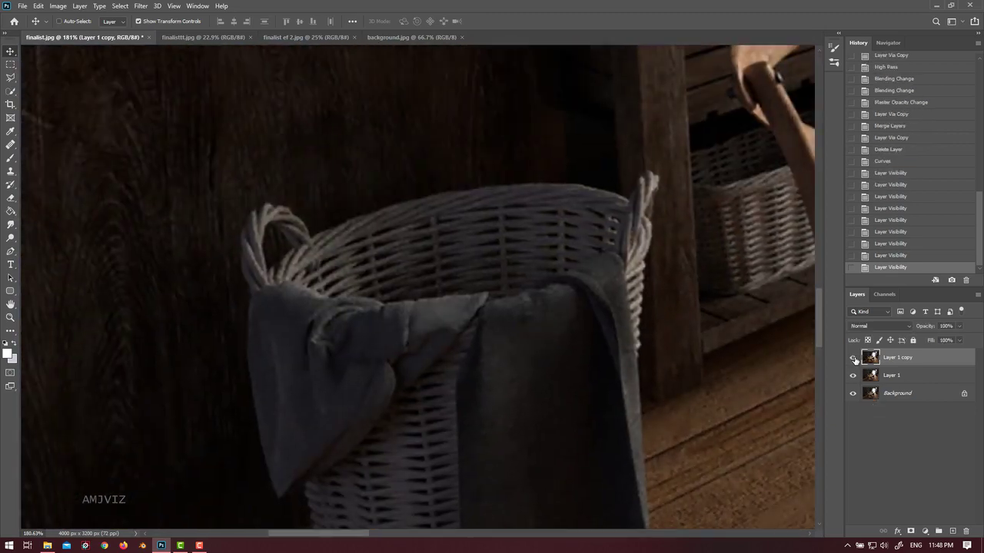
{"action": "left_click", "coordinate": [854, 358]}
{"action": "left_click", "coordinate": [853, 358]}
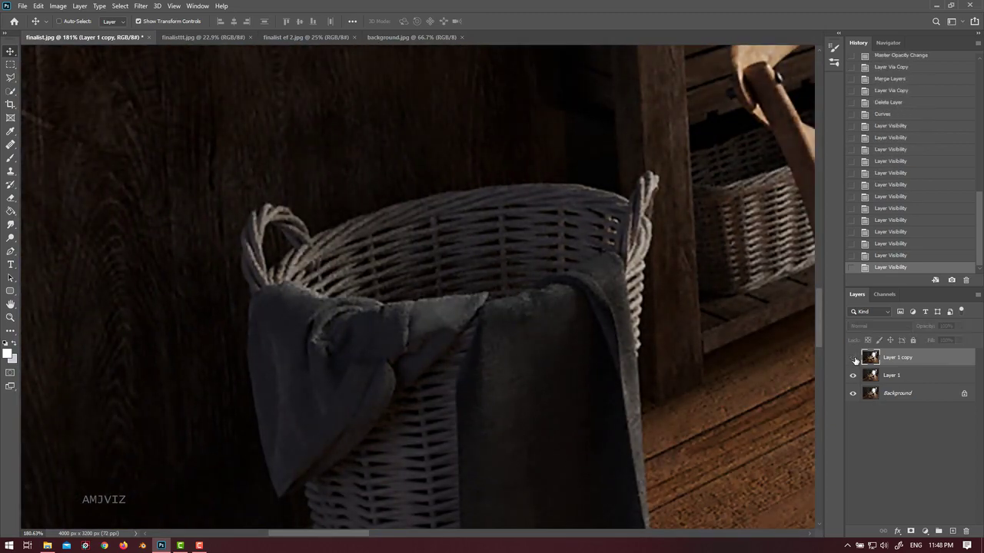
{"action": "left_click", "coordinate": [853, 357]}
- Compare the picture frames and wood panel with Layer 1 copy hidden and shown, leaving the layer visible
{"action": "left_click_drag", "start_coordinate": [699, 229], "coordinate": [625, 436]}
{"action": "left_click_drag", "start_coordinate": [732, 148], "coordinate": [751, 397]}
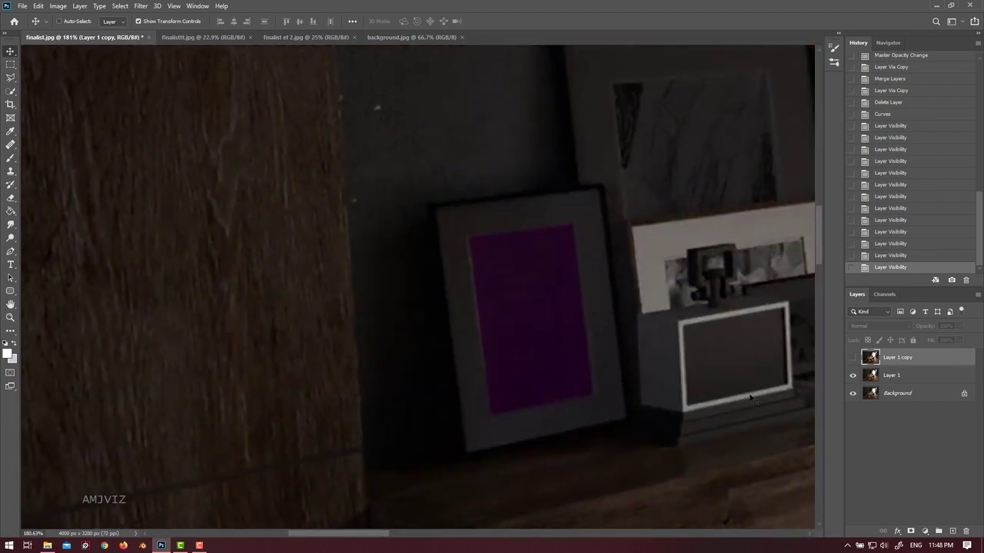
{"action": "left_click", "coordinate": [853, 357]}
{"action": "left_click", "coordinate": [853, 358]}
{"action": "left_click", "coordinate": [853, 357]}
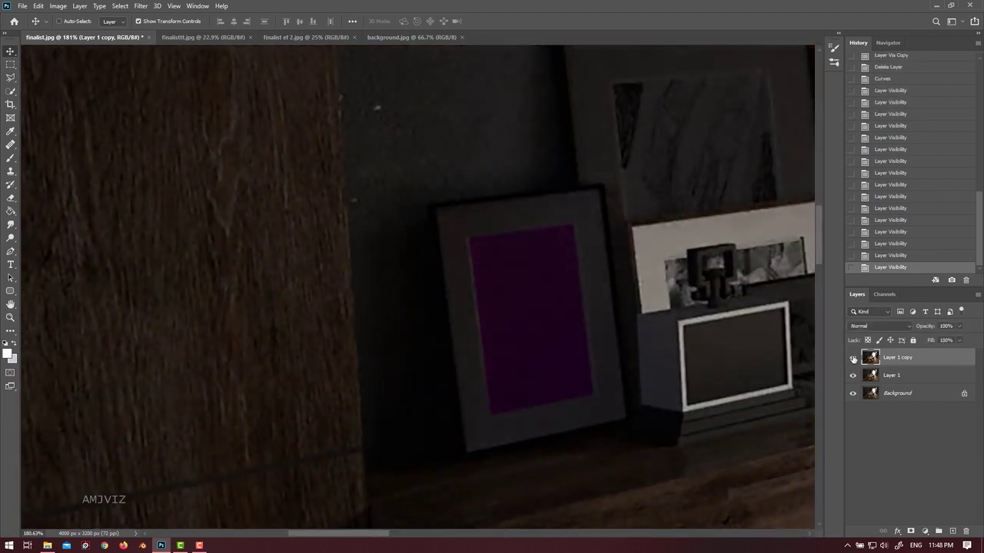
{"action": "scroll", "coordinate": [465, 323], "scroll_direction": "right", "scroll_amount": 5}
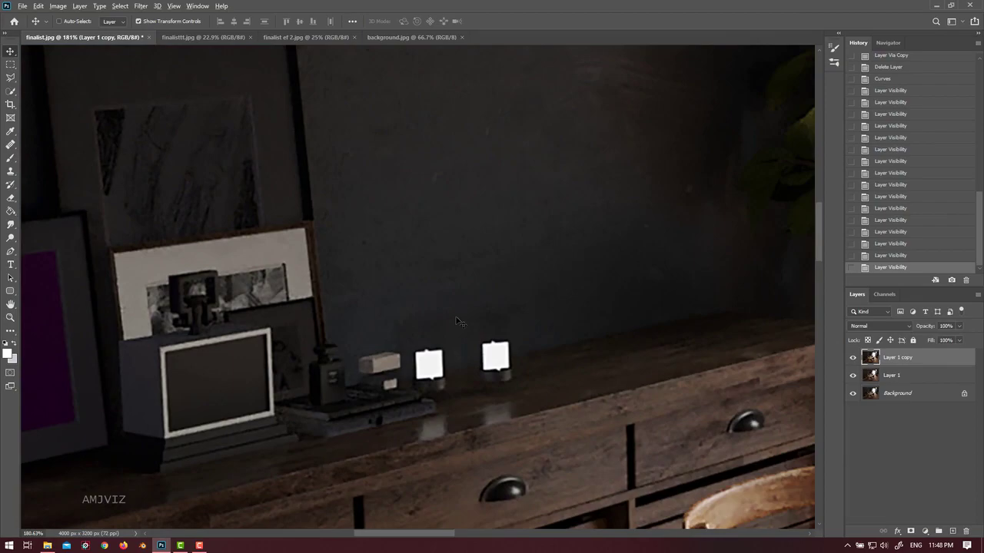
- Examine the adjusted render as a whole and close up around the sideboard, dining table and chairs
{"action": "scroll", "coordinate": [456, 321], "scroll_direction": "down", "scroll_amount": 6}
{"action": "scroll", "coordinate": [366, 318], "scroll_direction": "up", "scroll_amount": 2}
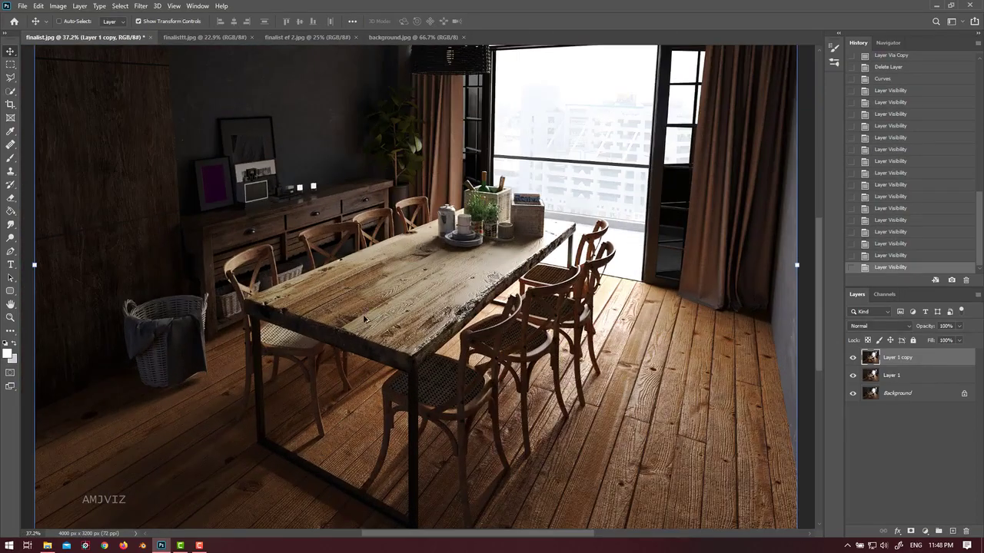
{"action": "scroll", "coordinate": [366, 319], "scroll_direction": "up", "scroll_amount": 3}
{"action": "scroll", "coordinate": [464, 230], "scroll_direction": "down", "scroll_amount": 2}
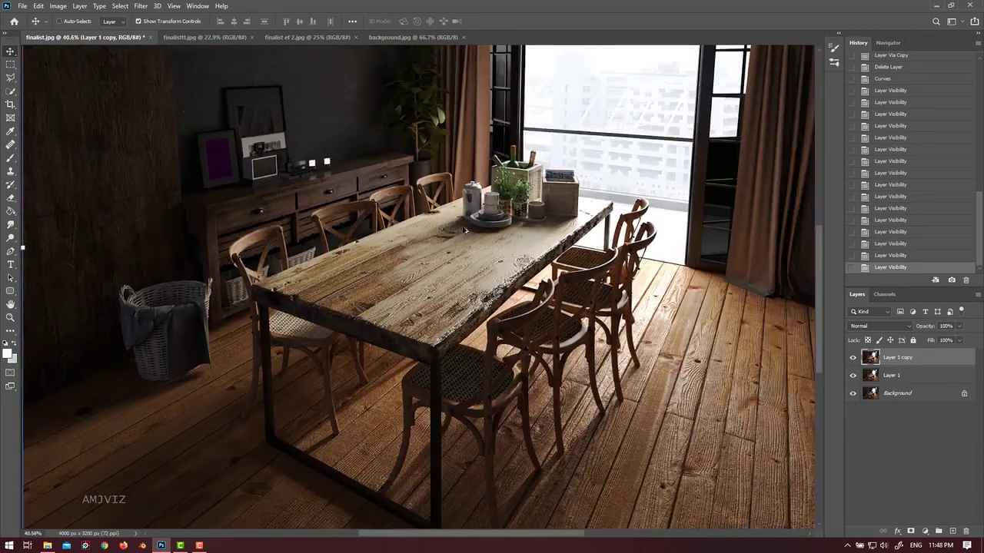
{"action": "scroll", "coordinate": [465, 230], "scroll_direction": "down", "scroll_amount": 2}
{"action": "scroll", "coordinate": [509, 222], "scroll_direction": "up", "scroll_amount": 6}
{"action": "left_click_drag", "start_coordinate": [538, 235], "coordinate": [753, 356]}
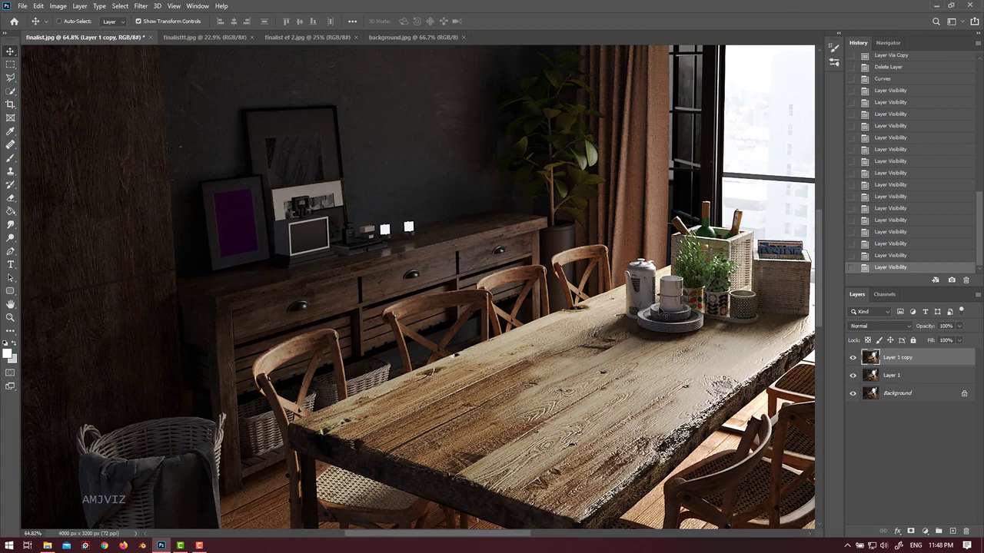
{"action": "scroll", "coordinate": [664, 313], "scroll_direction": "down", "scroll_amount": 5}
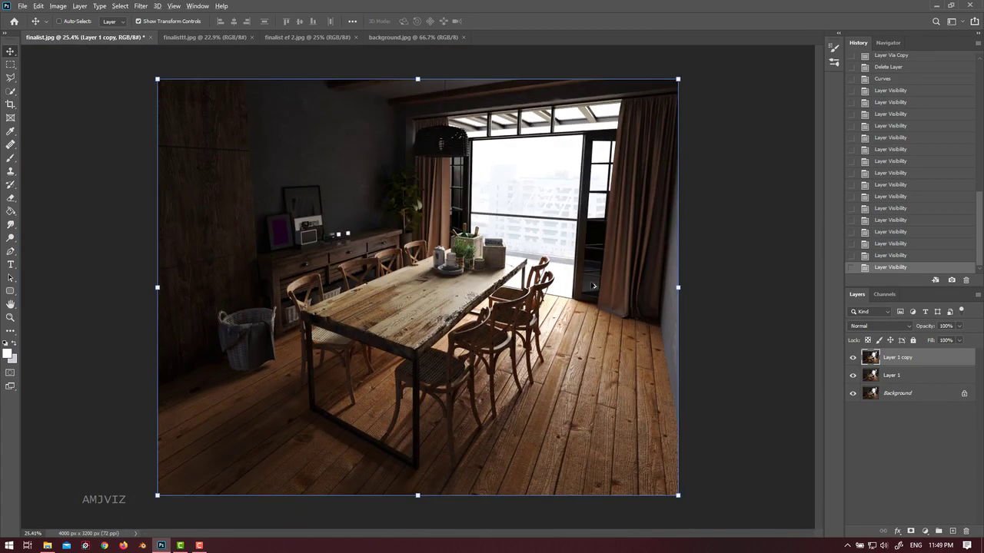
{"action": "scroll", "coordinate": [632, 281], "scroll_direction": "up", "scroll_amount": 3}
{"action": "scroll", "coordinate": [632, 279], "scroll_direction": "down", "scroll_amount": 3}
{"action": "scroll", "coordinate": [450, 306], "scroll_direction": "up", "scroll_amount": 1}
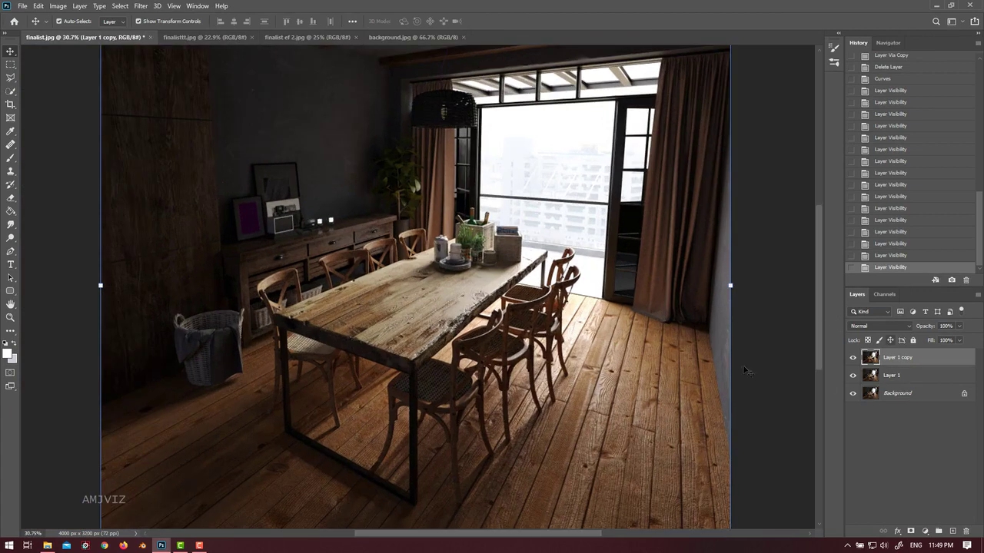
- Duplicate Layer 1 copy and set the duplicate's blend mode to Soft Light
{"action": "key", "text": "ctrl+j"}
{"action": "left_click", "coordinate": [58, 6]}
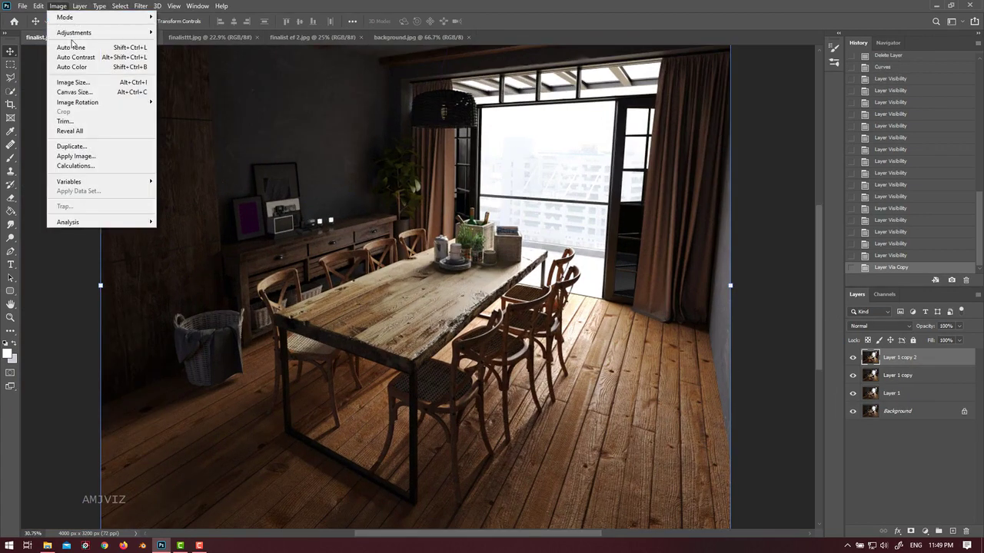
{"action": "left_click", "coordinate": [447, 3]}
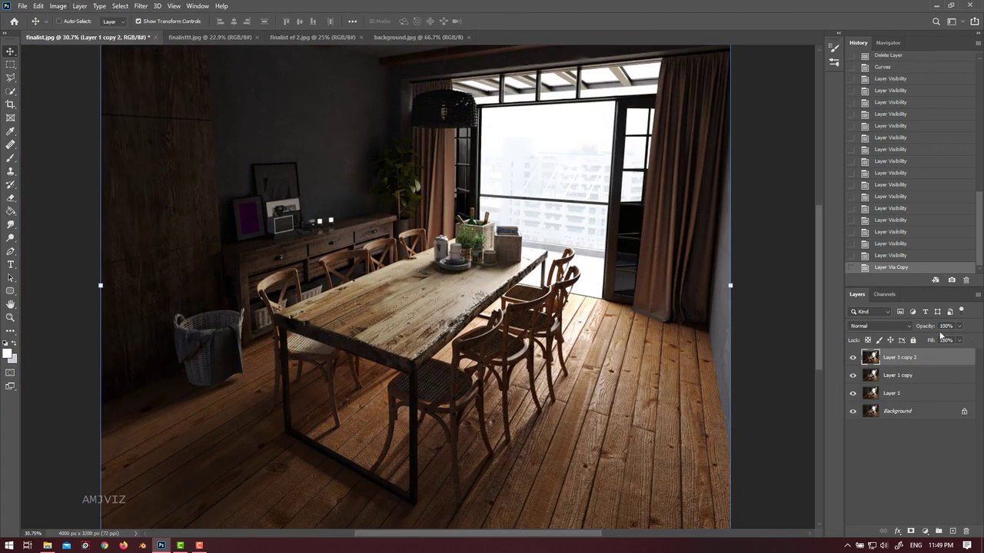
{"action": "left_click", "coordinate": [897, 328]}
{"action": "left_click", "coordinate": [878, 413]}
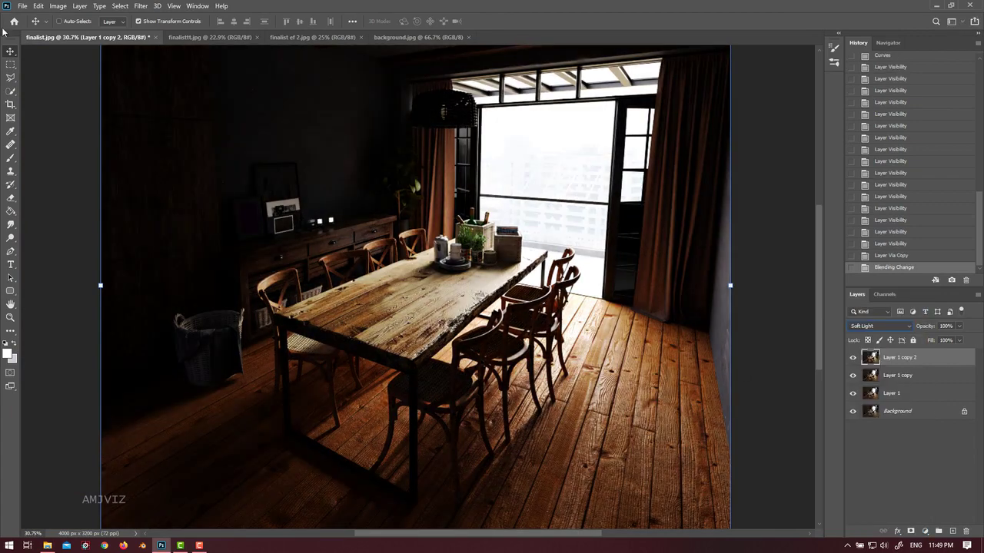
- Start a Black & White adjustment on the Soft Light layer, Layer 1 copy 2, and set Reds to 300%
{"action": "left_click", "coordinate": [59, 6]}
{"action": "mouse_move", "coordinate": [93, 33]}
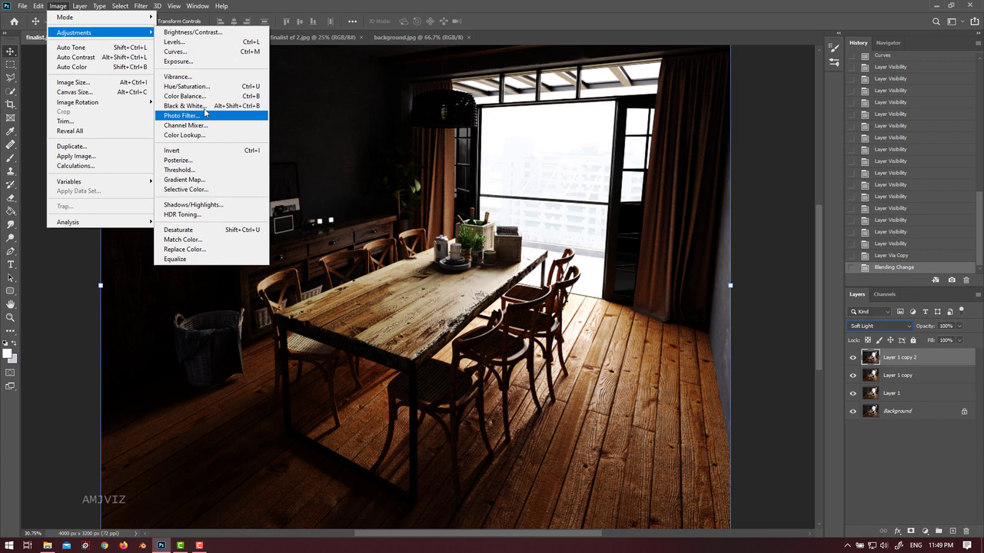
{"action": "left_click", "coordinate": [189, 106]}
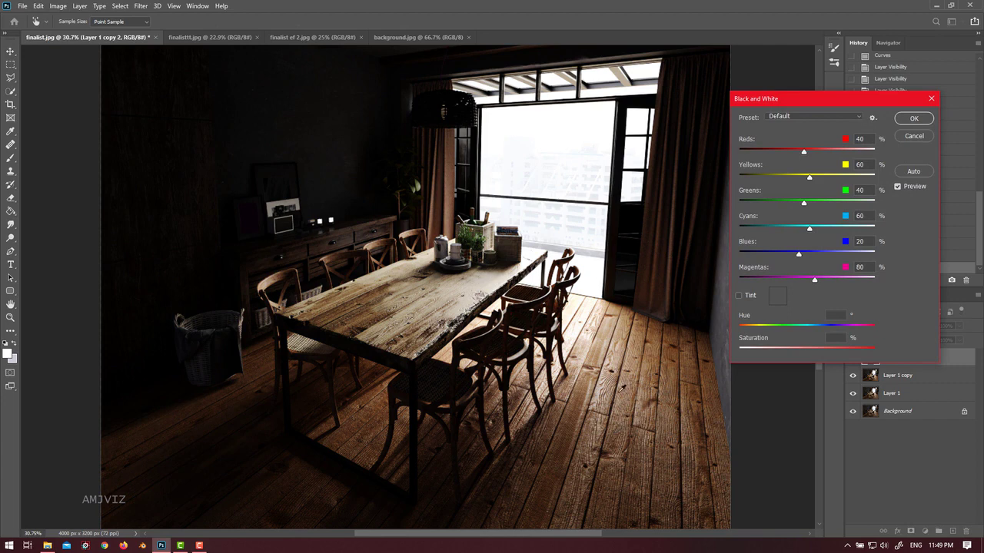
{"action": "left_click_drag", "start_coordinate": [592, 449], "coordinate": [1, 459]}
{"action": "left_click_drag", "start_coordinate": [165, 335], "coordinate": [435, 292]}
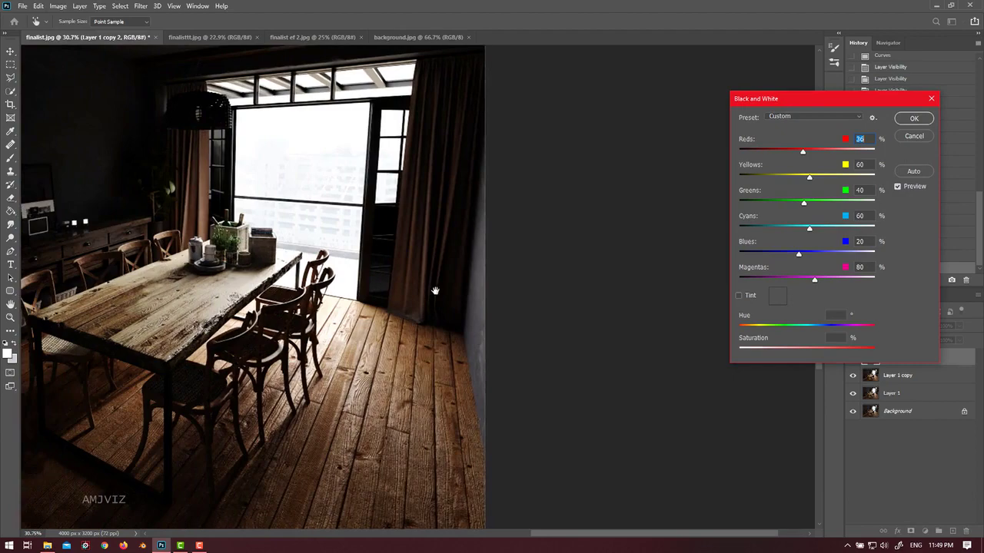
{"action": "key", "text": "Tab"}
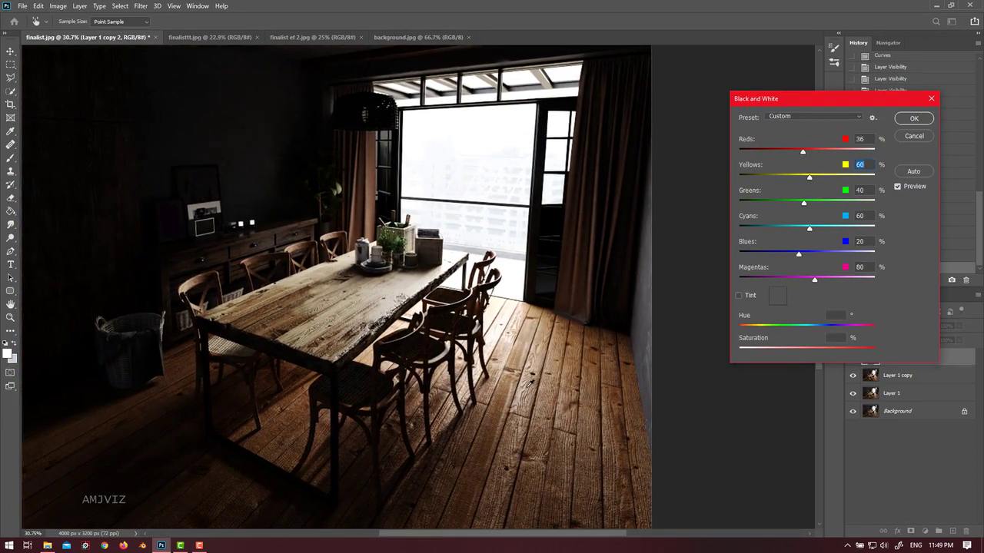
{"action": "left_click_drag", "start_coordinate": [528, 386], "coordinate": [0, 379]}
{"action": "scroll", "coordinate": [181, 329], "scroll_direction": "left", "scroll_amount": 15}
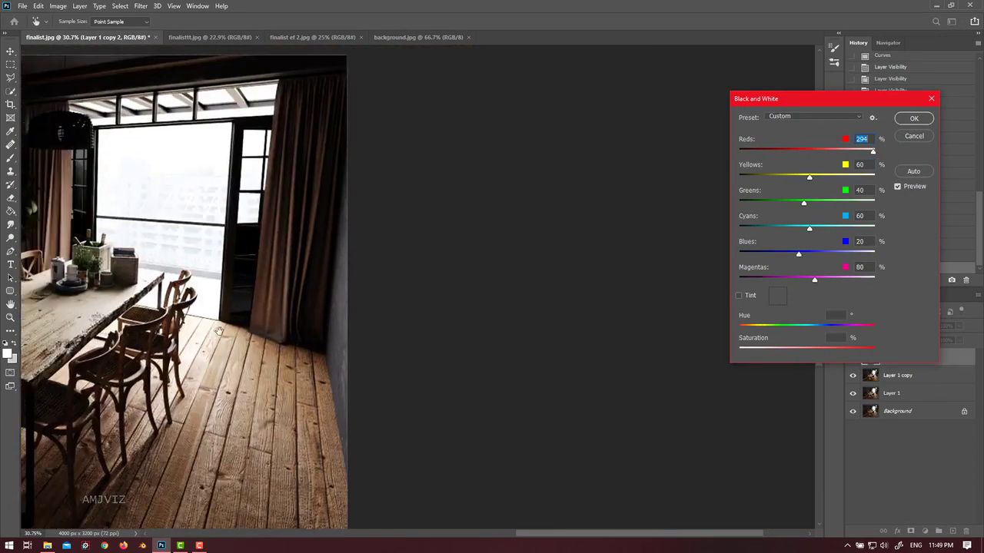
{"action": "scroll", "coordinate": [524, 329], "scroll_direction": "left", "scroll_amount": 3}
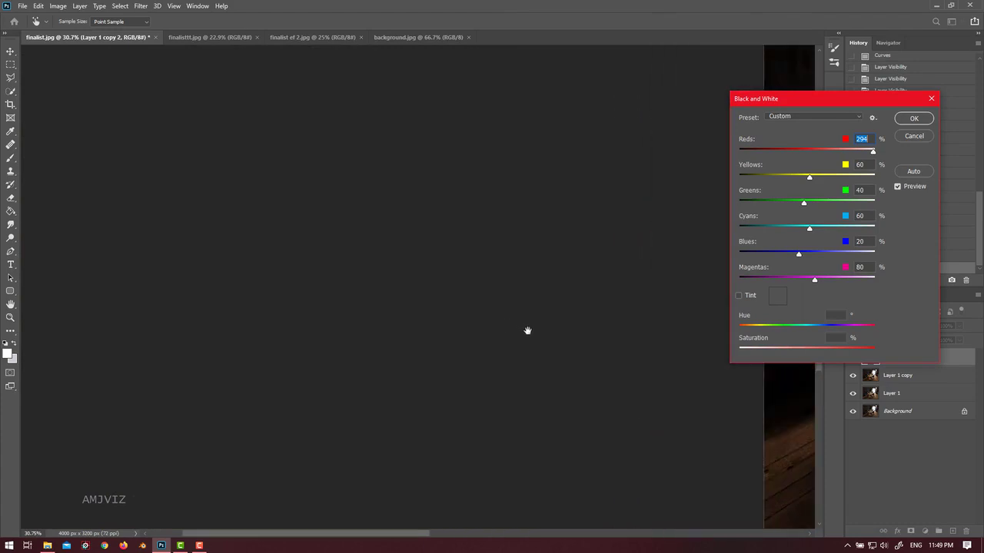
{"action": "scroll", "coordinate": [492, 319], "scroll_direction": "right", "scroll_amount": 12}
{"action": "left_click_drag", "start_coordinate": [553, 302], "coordinate": [523, 299]}
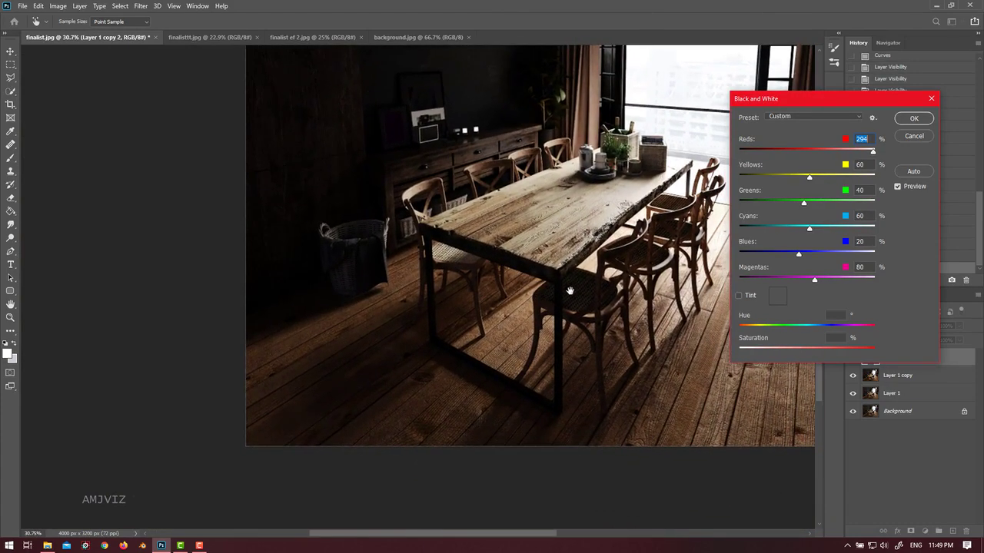
{"action": "left_click_drag", "start_coordinate": [578, 279], "coordinate": [495, 368]}
{"action": "left_click_drag", "start_coordinate": [659, 383], "coordinate": [667, 390]}
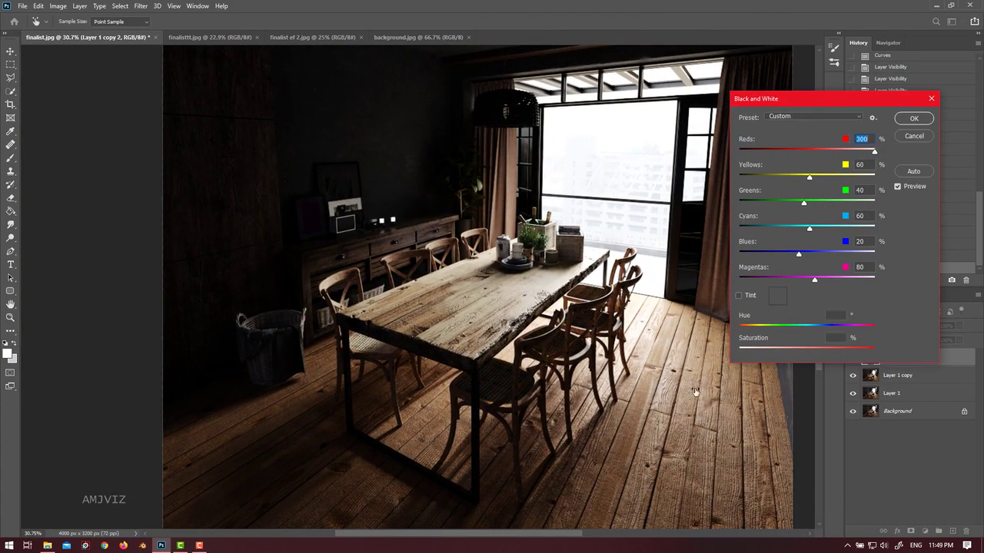
- Set Yellows to 300%, Greens to -8%, Cyans to 55%, Blues to 108% and Magentas to -157%, and apply the Black & White adjustment
{"action": "left_click_drag", "start_coordinate": [813, 181], "coordinate": [946, 193]}
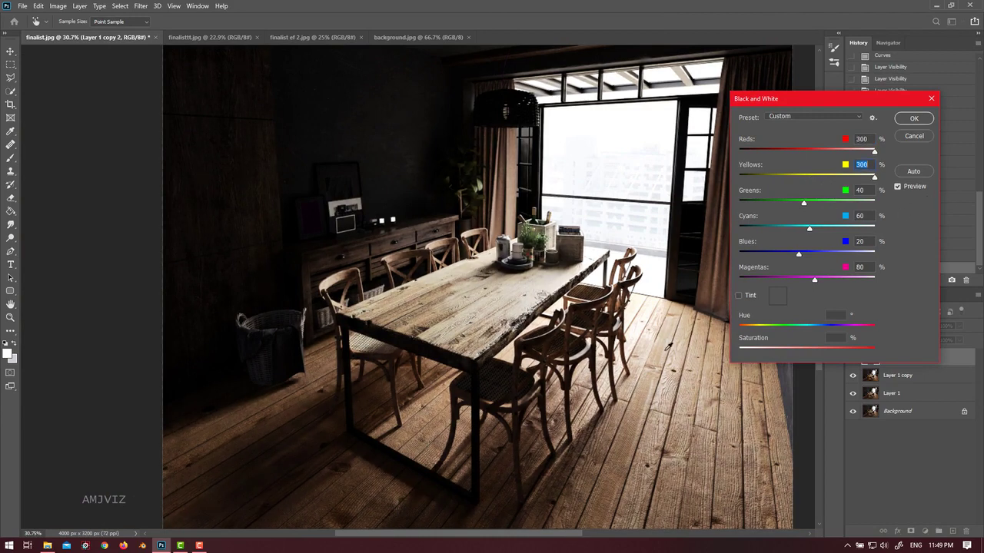
{"action": "left_click_drag", "start_coordinate": [804, 204], "coordinate": [859, 211]}
{"action": "left_click_drag", "start_coordinate": [759, 212], "coordinate": [781, 224]}
{"action": "left_click_drag", "start_coordinate": [832, 239], "coordinate": [820, 265]}
{"action": "left_click_drag", "start_coordinate": [874, 280], "coordinate": [751, 294]}
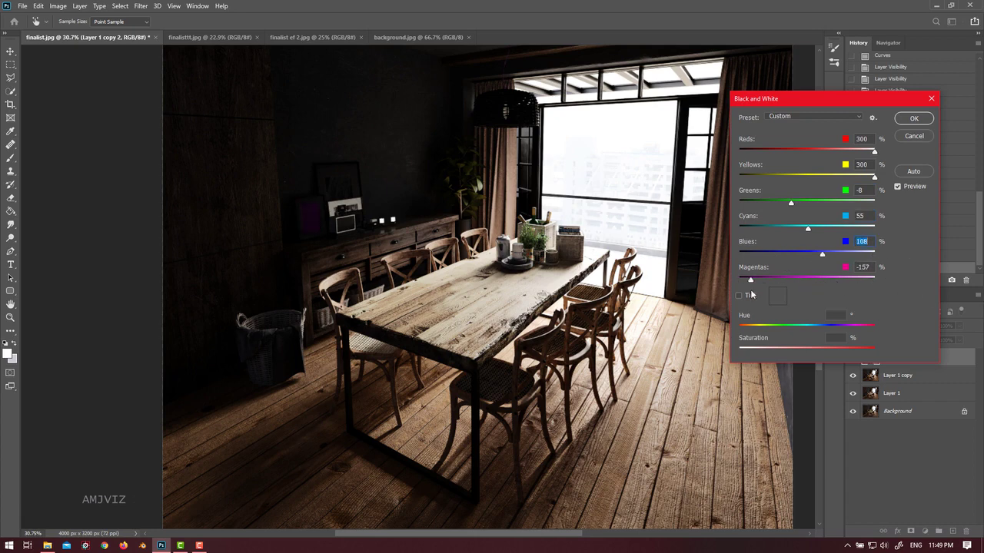
{"action": "left_click", "coordinate": [914, 118]}
- Set the opacity of the black-and-white Soft Light layer to 45% and check the render up close
{"action": "scroll", "coordinate": [591, 381], "scroll_direction": "down", "scroll_amount": 2}
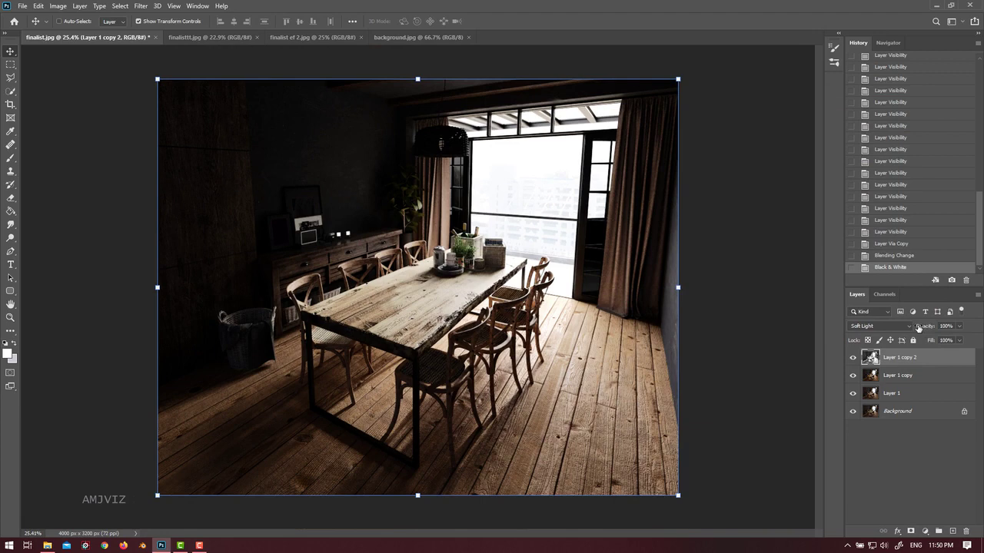
{"action": "left_click_drag", "start_coordinate": [919, 331], "coordinate": [873, 339]}
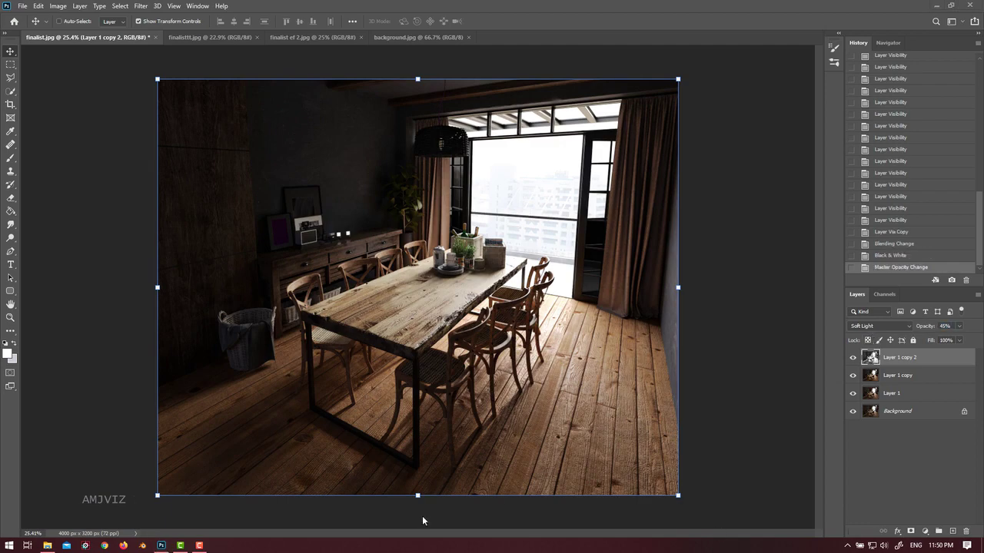
{"action": "scroll", "coordinate": [390, 239], "scroll_direction": "up", "scroll_amount": 3}
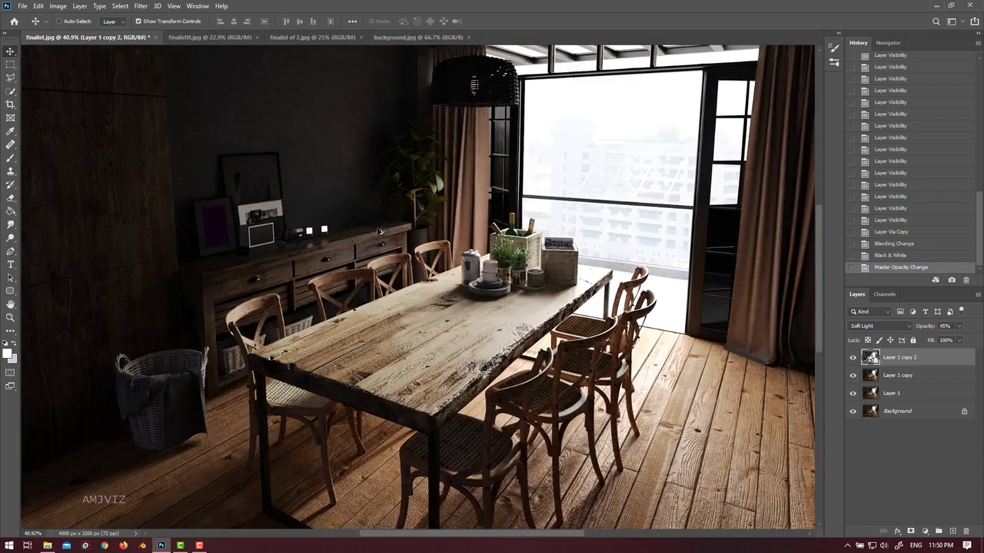
{"action": "scroll", "coordinate": [391, 240], "scroll_direction": "down", "scroll_amount": 2}
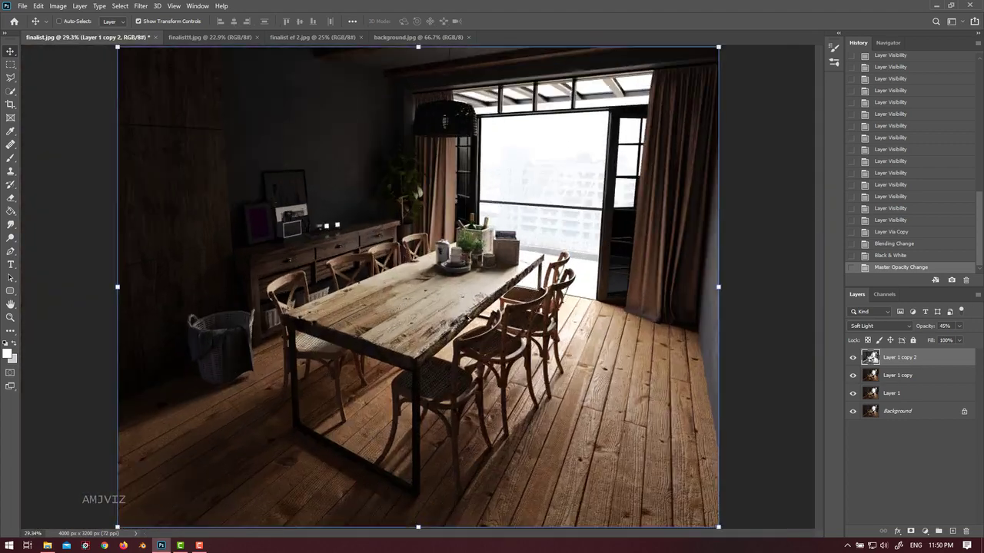
- Merge Layer 1 copy 2 with Layer 1 copy and duplicate the merged layer
{"action": "left_click", "coordinate": [911, 377], "text": "ctrl"}
{"action": "key", "text": "ctrl+e"}
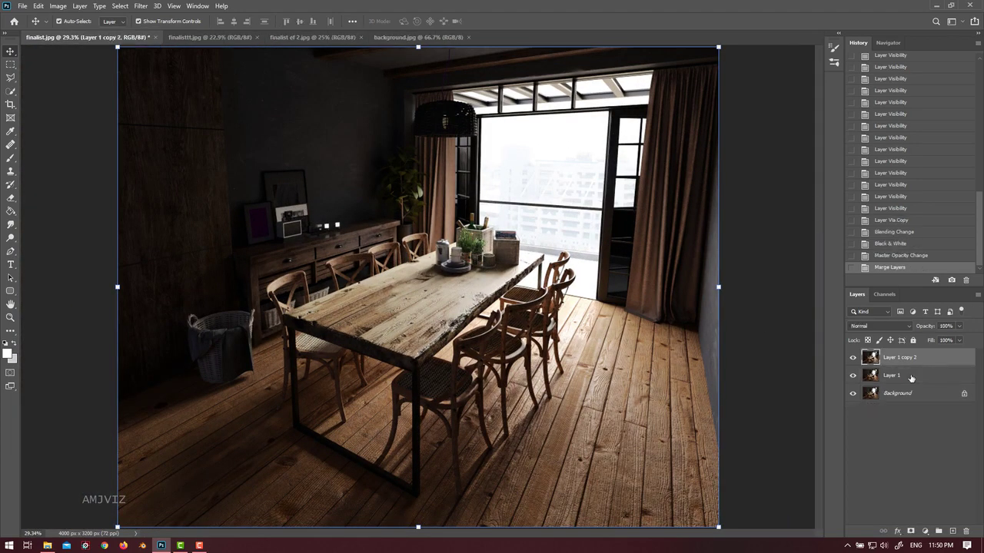
{"action": "key", "text": "ctrl+j"}
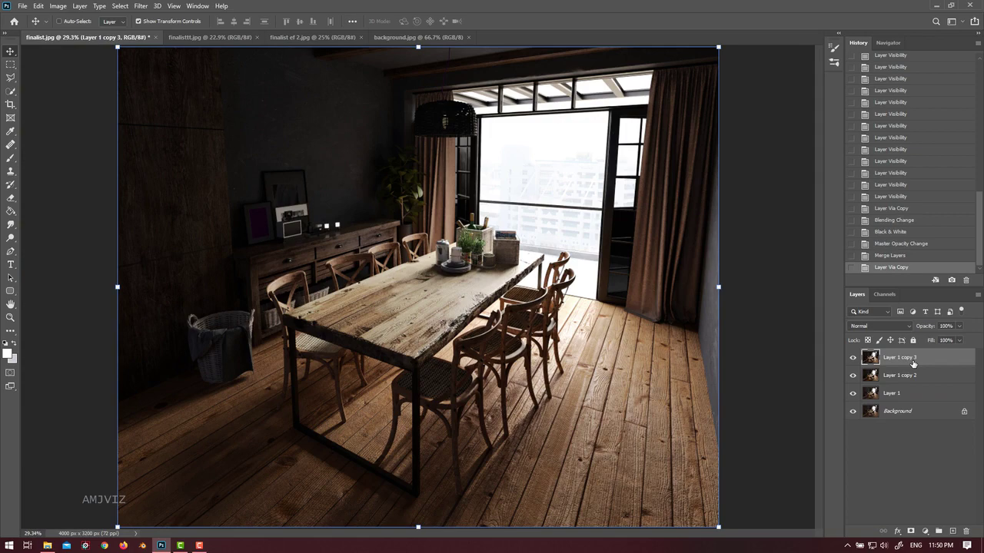
- Inspect the dark wall for noise and open the Camera Raw Filter on Layer 1 copy 3
{"action": "scroll", "coordinate": [421, 141], "scroll_direction": "up", "scroll_amount": 10}
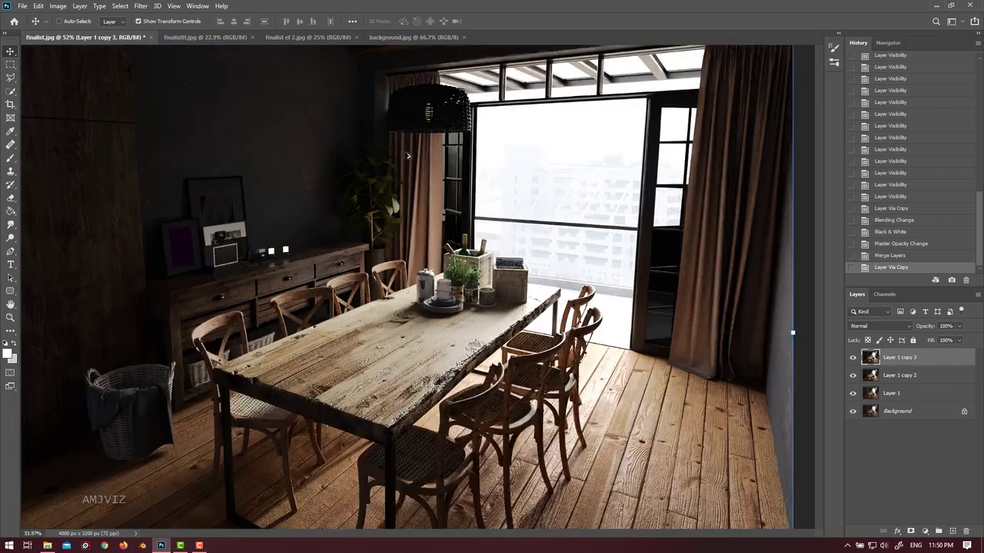
{"action": "left_click_drag", "start_coordinate": [369, 176], "coordinate": [474, 219]}
{"action": "scroll", "coordinate": [472, 219], "scroll_direction": "up", "scroll_amount": 3}
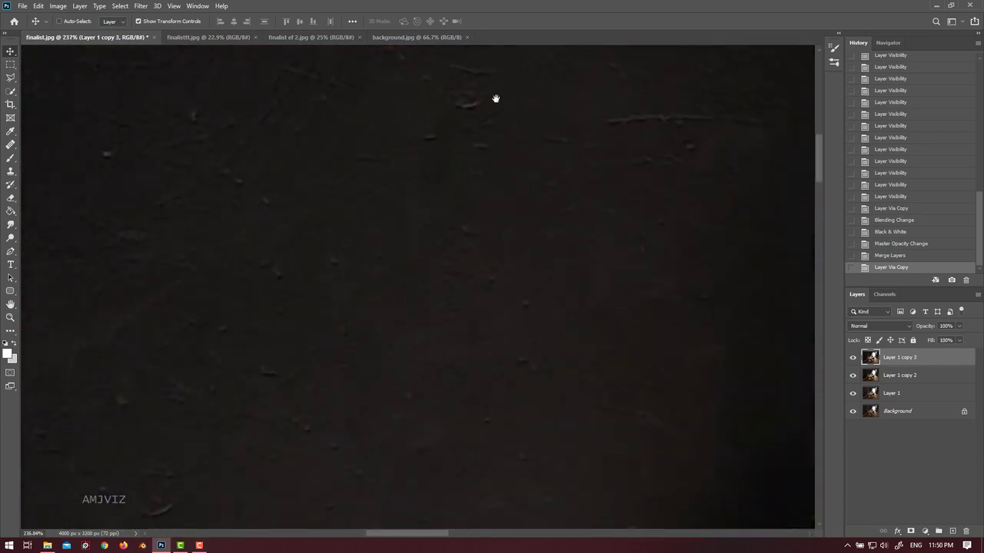
{"action": "scroll", "coordinate": [413, 134], "scroll_direction": "down", "scroll_amount": 9}
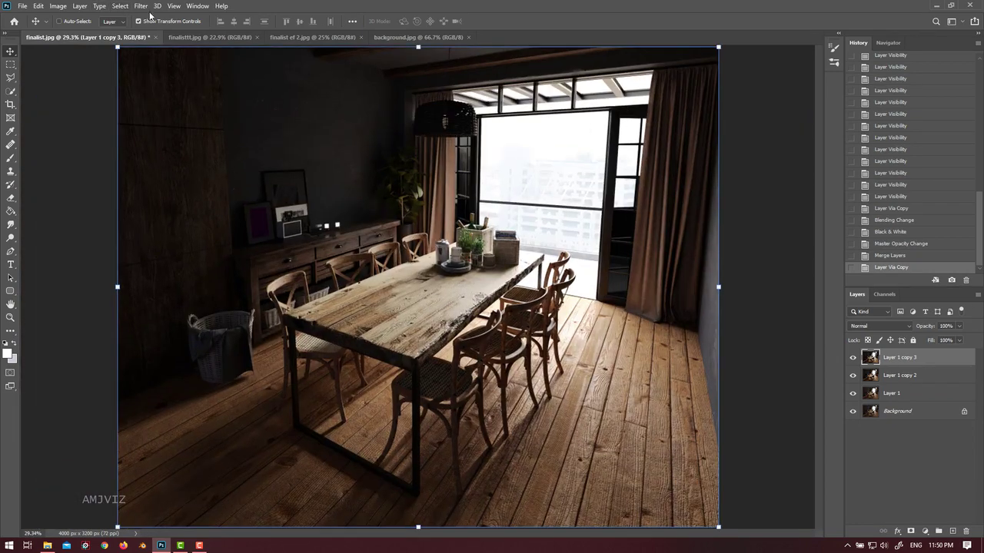
{"action": "left_click", "coordinate": [142, 6]}
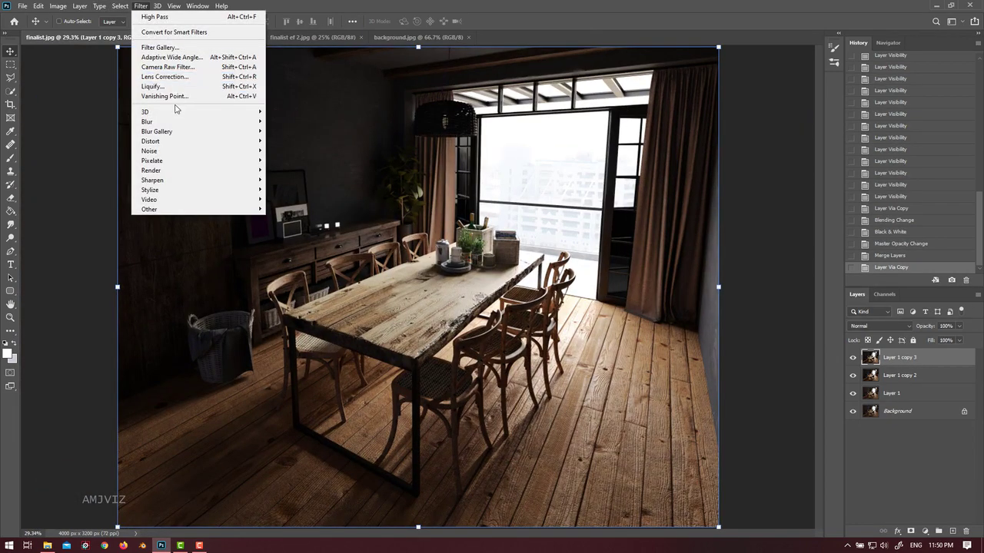
{"action": "mouse_move", "coordinate": [176, 112]}
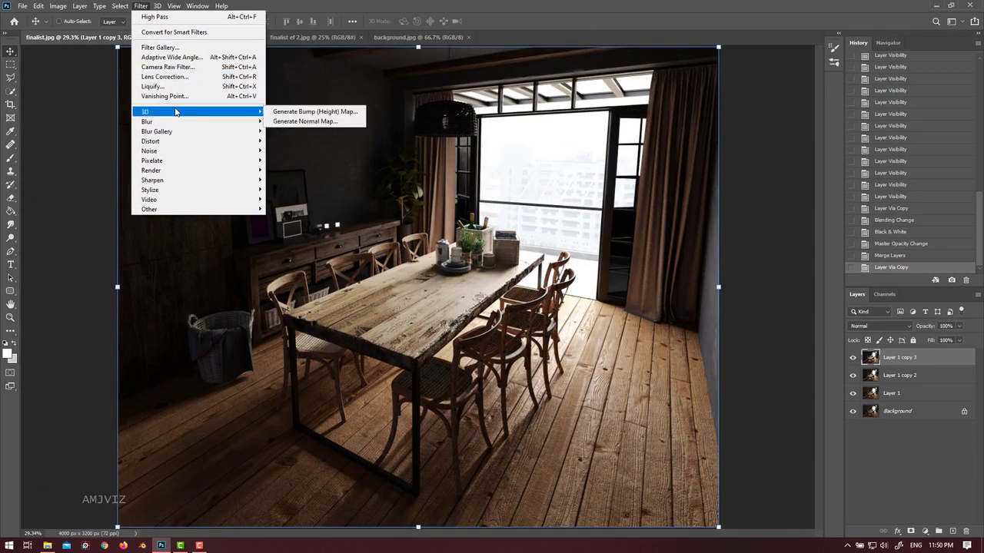
{"action": "left_click", "coordinate": [192, 67]}
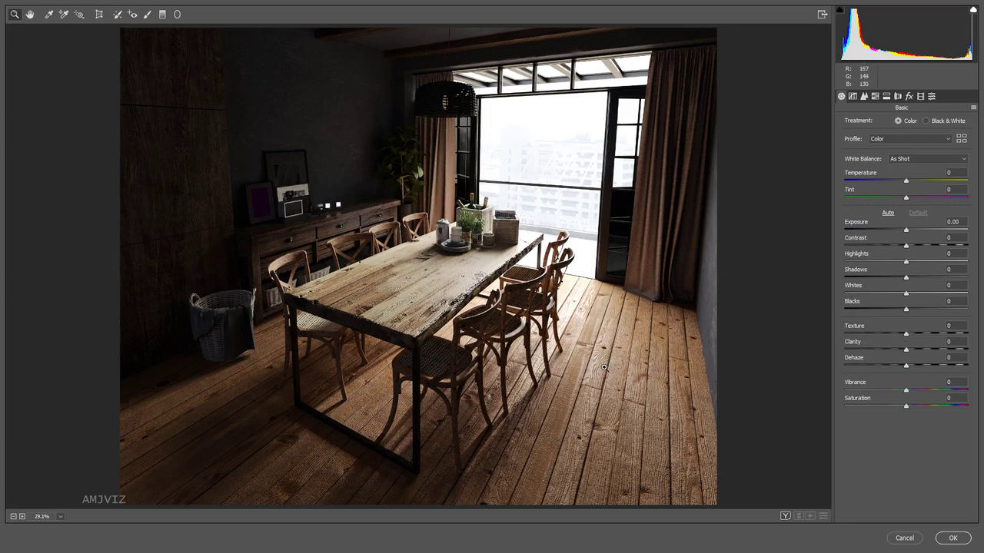
- Try a Clarity of -5 in the Camera Raw Filter and check the sideboard, chairs and whole render
{"action": "scroll", "coordinate": [336, 245], "scroll_direction": "up", "scroll_amount": 5}
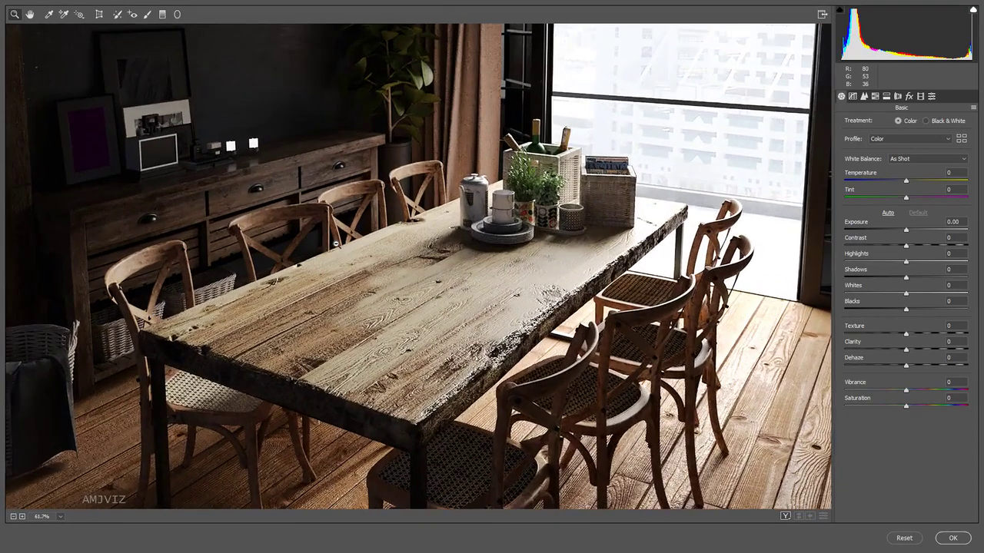
{"action": "scroll", "coordinate": [336, 245], "scroll_direction": "up", "scroll_amount": 4}
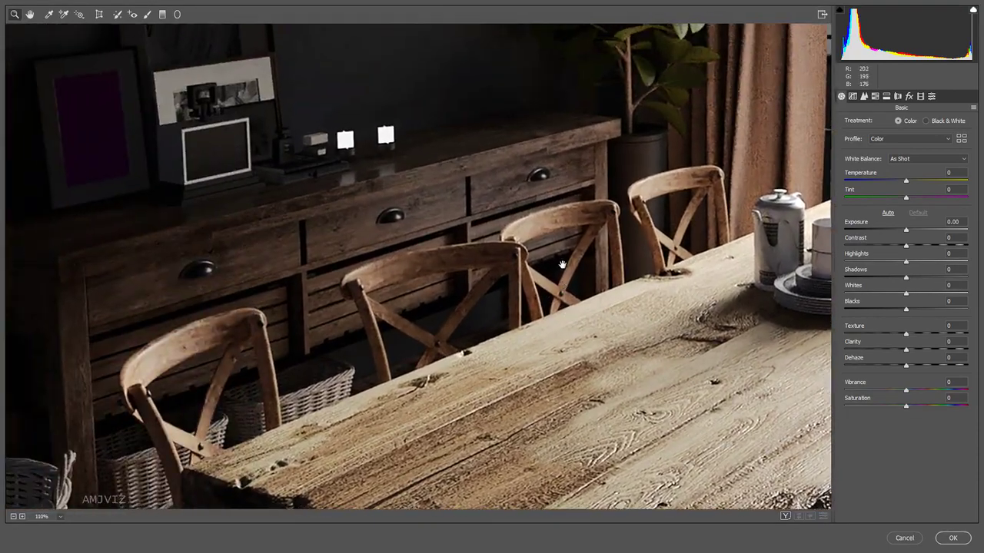
{"action": "left_click_drag", "start_coordinate": [562, 264], "coordinate": [543, 353]}
{"action": "mouse_move", "coordinate": [906, 351]}
{"action": "left_mouse_down"}
{"action": "mouse_move", "coordinate": [928, 351]}
{"action": "mouse_move", "coordinate": [902, 351]}
{"action": "left_mouse_up"}
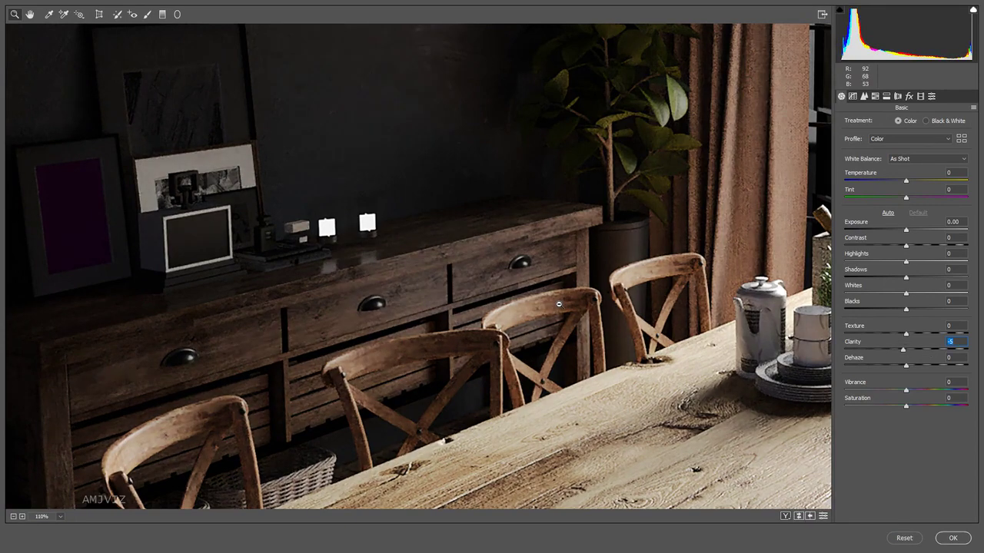
{"action": "scroll", "coordinate": [559, 304], "scroll_direction": "down", "scroll_amount": 6}
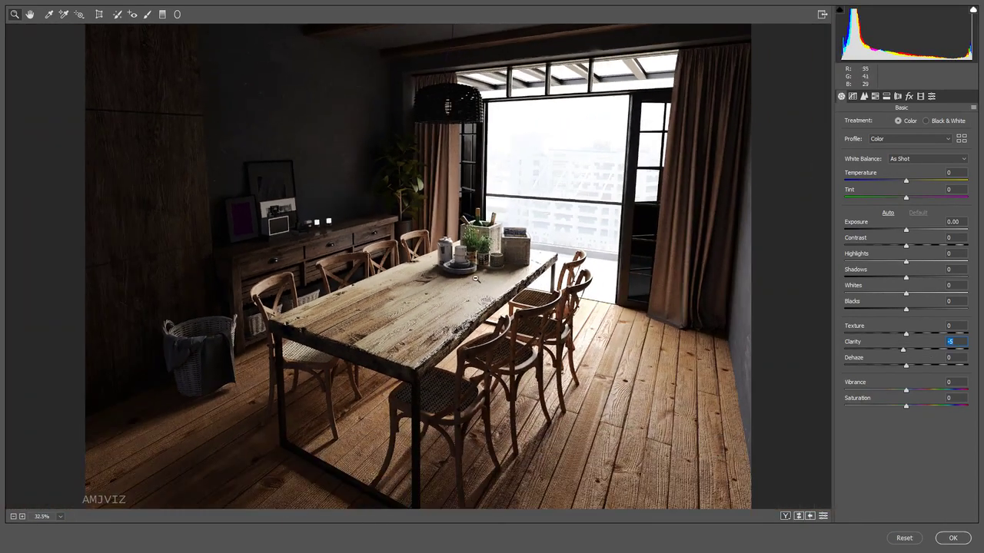
{"action": "scroll", "coordinate": [477, 279], "scroll_direction": "down", "scroll_amount": 1}
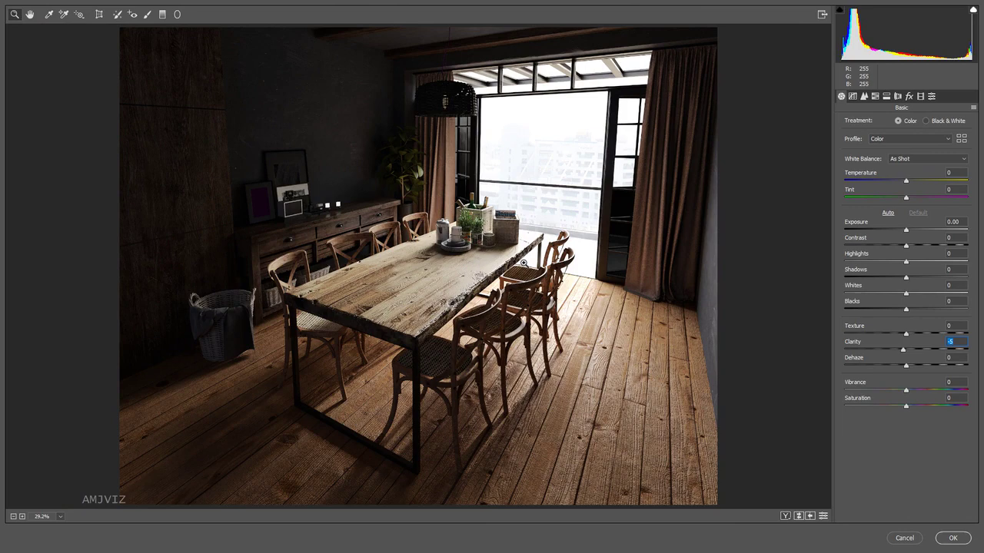
- Test strong positive and negative Clarity values on the render and settle on a Clarity of +44
{"action": "left_click_drag", "start_coordinate": [902, 350], "coordinate": [966, 372]}
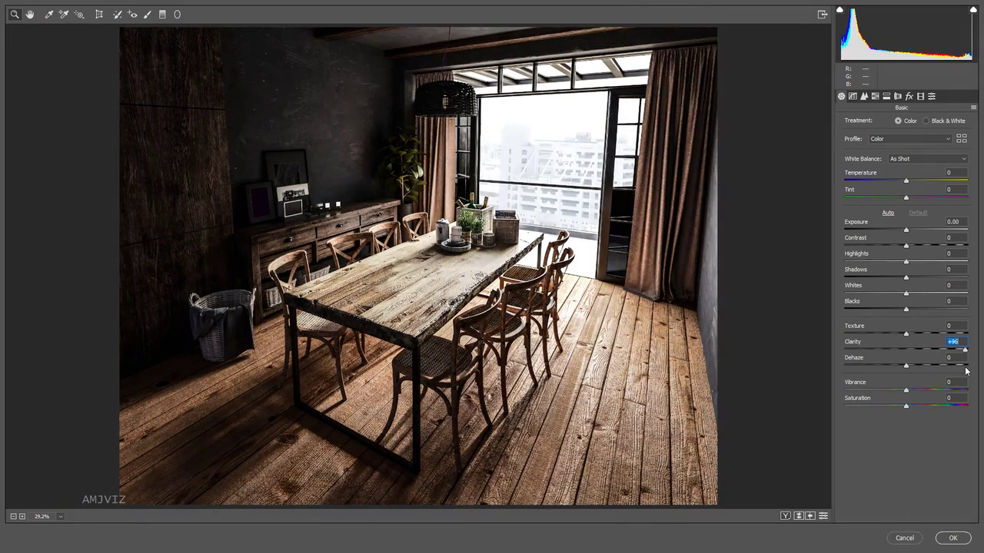
{"action": "key", "text": "ctrl+minus"}
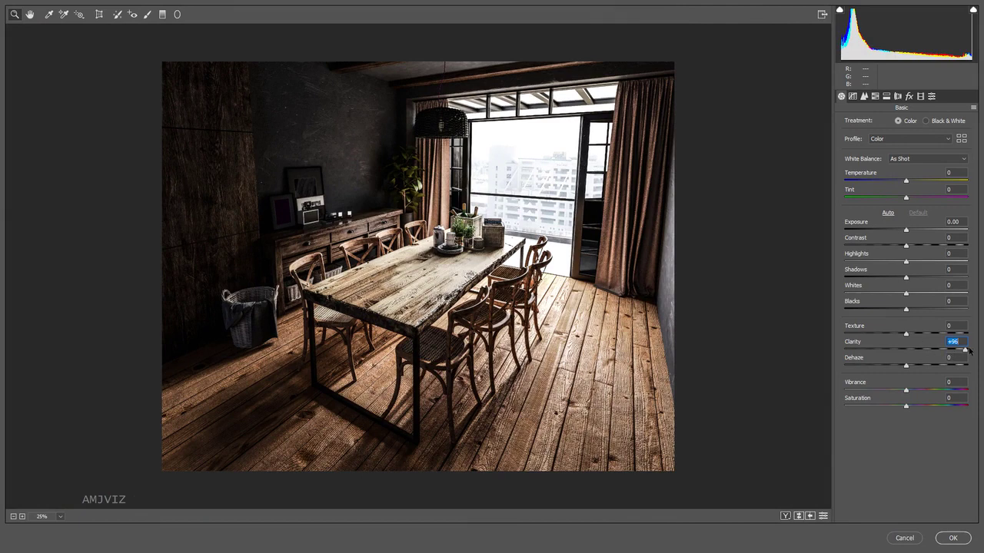
{"action": "key", "text": "Tab"}
{"action": "left_click", "coordinate": [853, 350]}
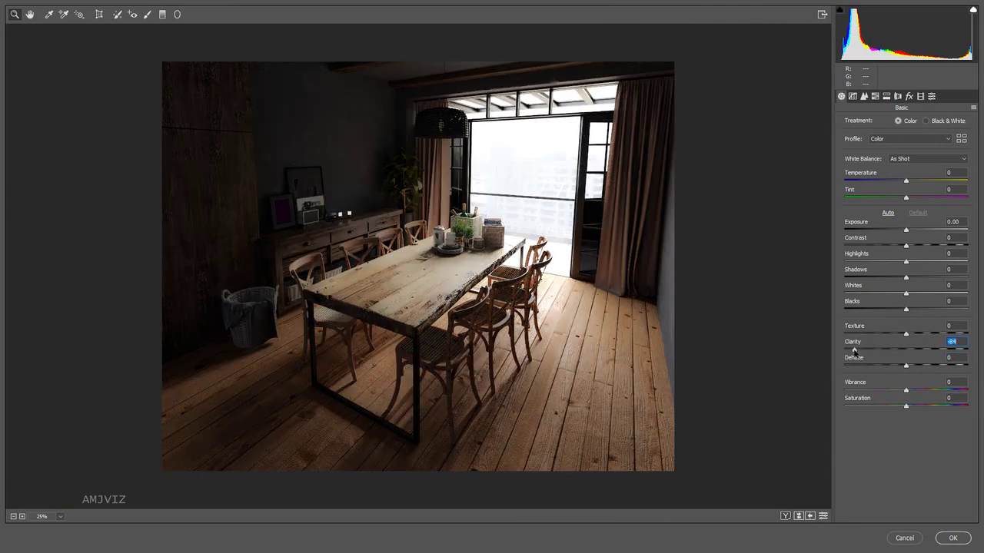
{"action": "left_click_drag", "start_coordinate": [853, 351], "coordinate": [982, 367]}
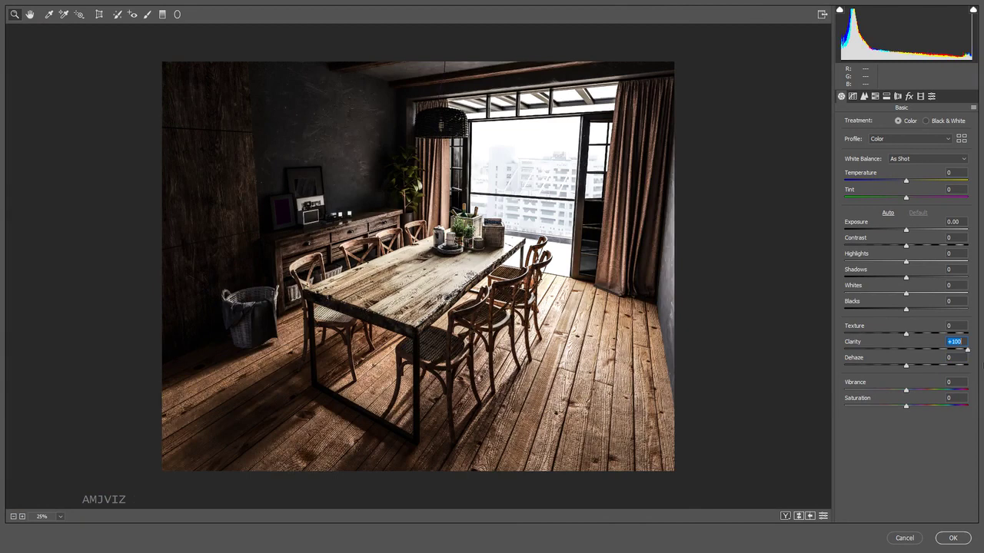
{"action": "left_click_drag", "start_coordinate": [962, 368], "coordinate": [933, 375]}
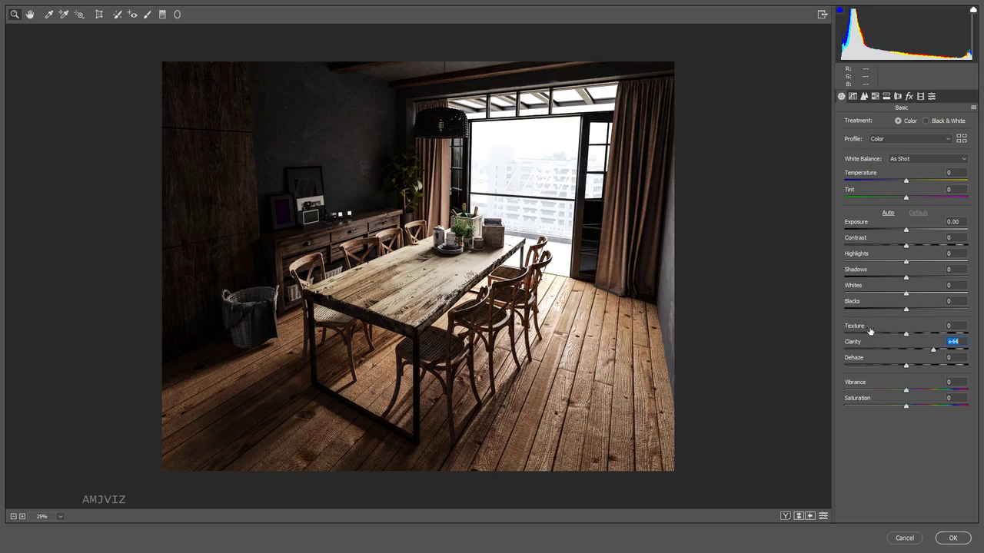
- Try a Texture of +40 in the Camera Raw Filter and check the dark wall, tabletop and floorboards up close
{"action": "key", "text": "alt"}
{"action": "scroll", "coordinate": [352, 181], "scroll_direction": "up", "scroll_amount": 5}
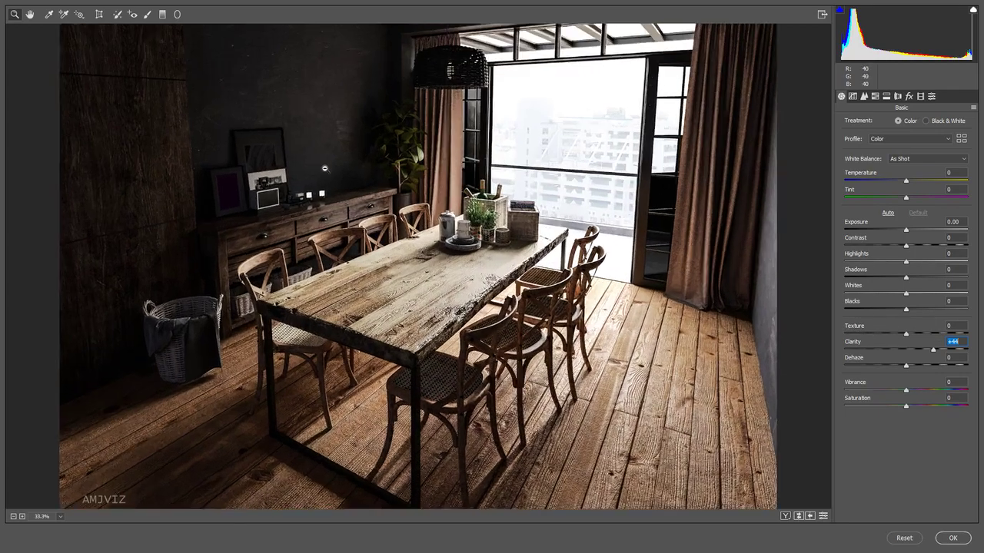
{"action": "scroll", "coordinate": [317, 128], "scroll_direction": "up", "scroll_amount": 4}
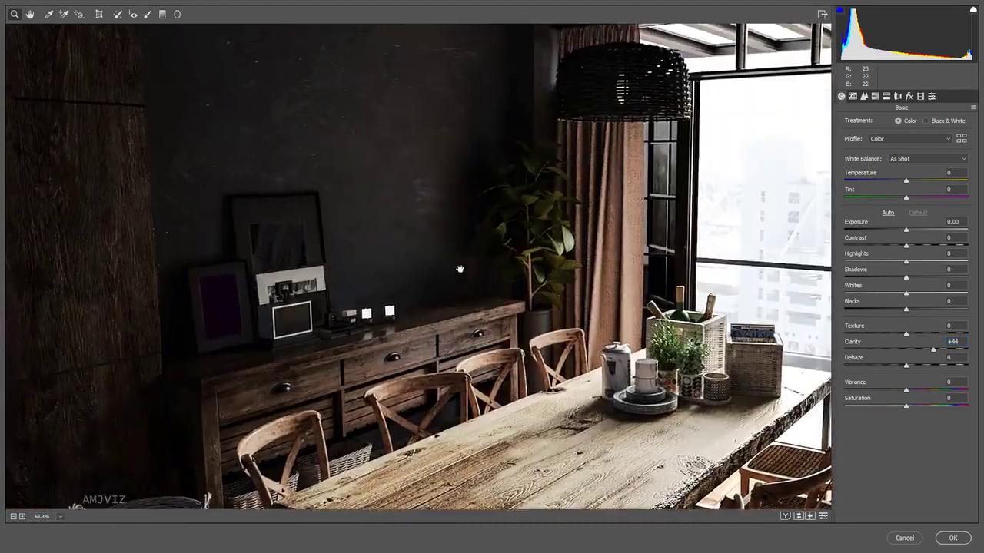
{"action": "scroll", "coordinate": [414, 171], "scroll_direction": "up", "scroll_amount": 6}
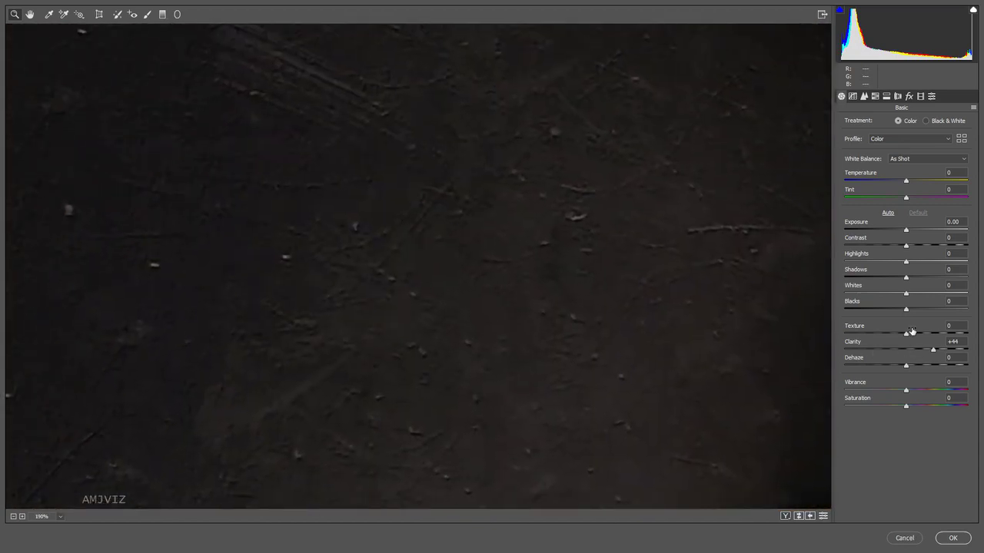
{"action": "left_click_drag", "start_coordinate": [906, 333], "coordinate": [931, 335]}
{"action": "scroll", "coordinate": [580, 259], "scroll_direction": "down", "scroll_amount": 6}
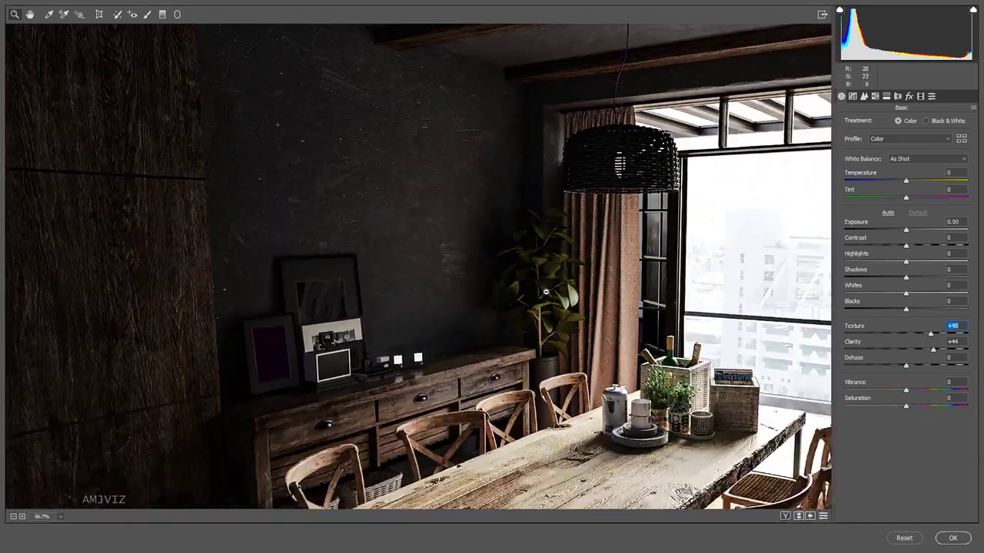
{"action": "scroll", "coordinate": [573, 319], "scroll_direction": "down", "scroll_amount": 1}
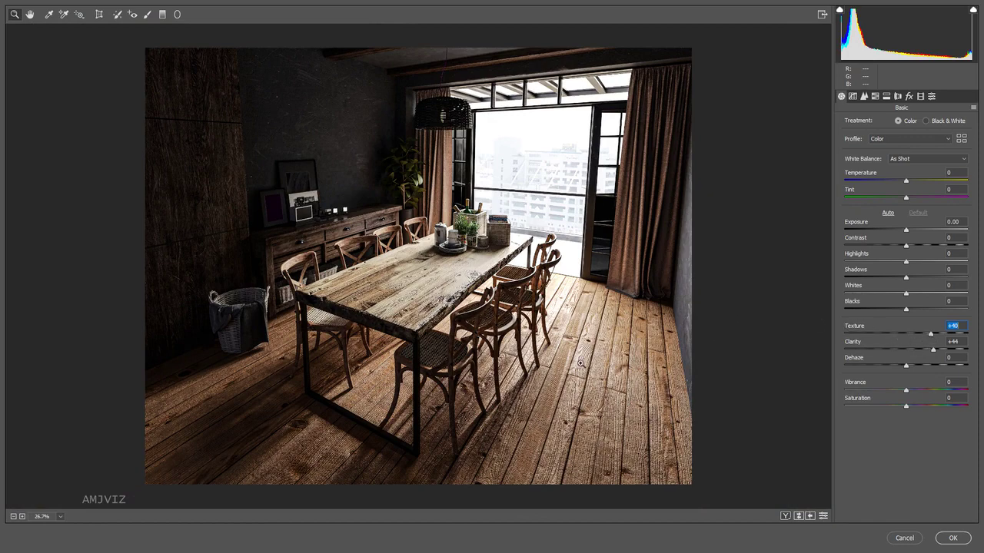
{"action": "scroll", "coordinate": [580, 363], "scroll_direction": "up", "scroll_amount": 5}
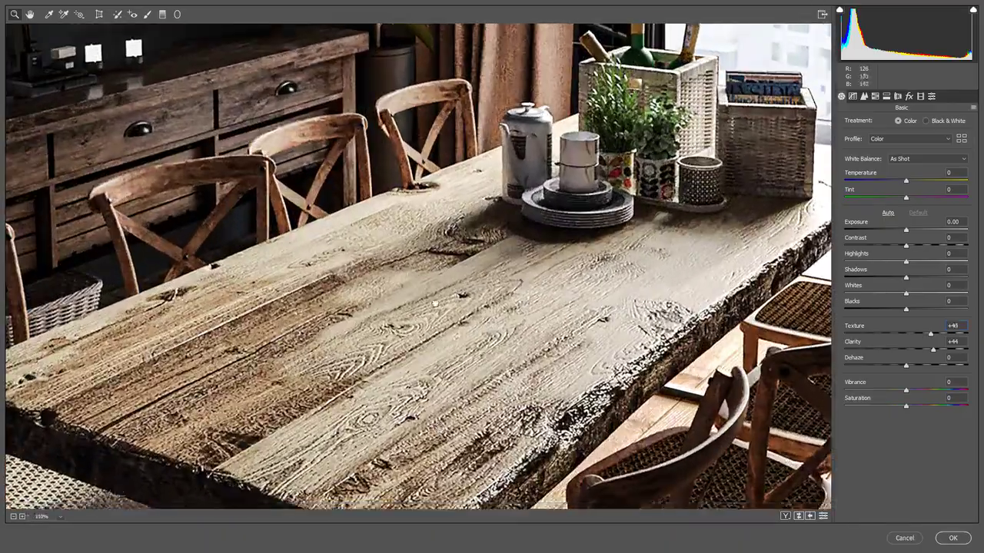
{"action": "left_click_drag", "start_coordinate": [435, 303], "coordinate": [419, 76]}
{"action": "left_click_drag", "start_coordinate": [466, 346], "coordinate": [438, 92]}
{"action": "left_click_drag", "start_coordinate": [468, 266], "coordinate": [442, 257]}
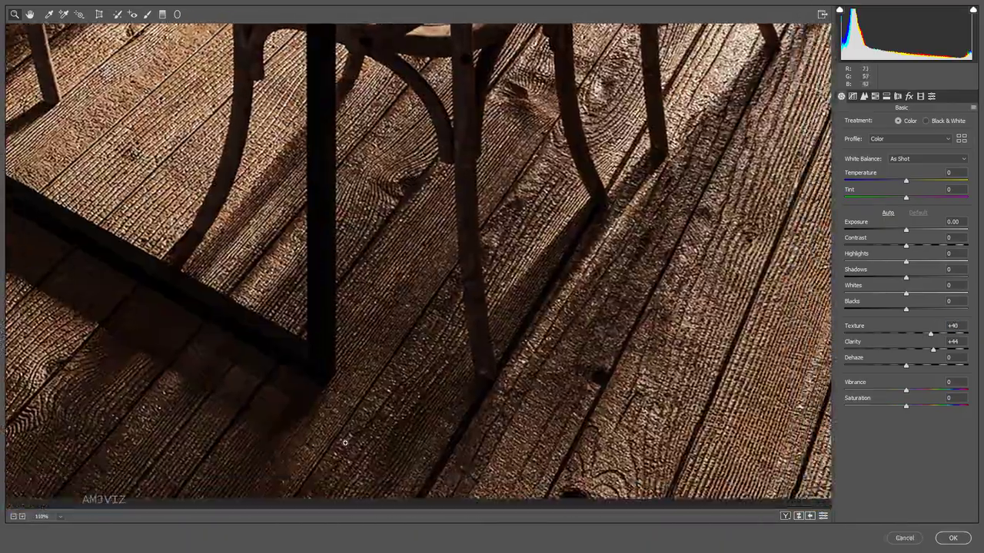
- Try a Texture of +12 and check the chairs, floor, sideboard and dark wall
{"action": "scroll", "coordinate": [345, 443], "scroll_direction": "down", "scroll_amount": 3}
{"action": "mouse_move", "coordinate": [930, 334]}
{"action": "left_mouse_down"}
{"action": "mouse_move", "coordinate": [884, 335]}
{"action": "mouse_move", "coordinate": [925, 336]}
{"action": "mouse_move", "coordinate": [913, 335]}
{"action": "left_mouse_up"}
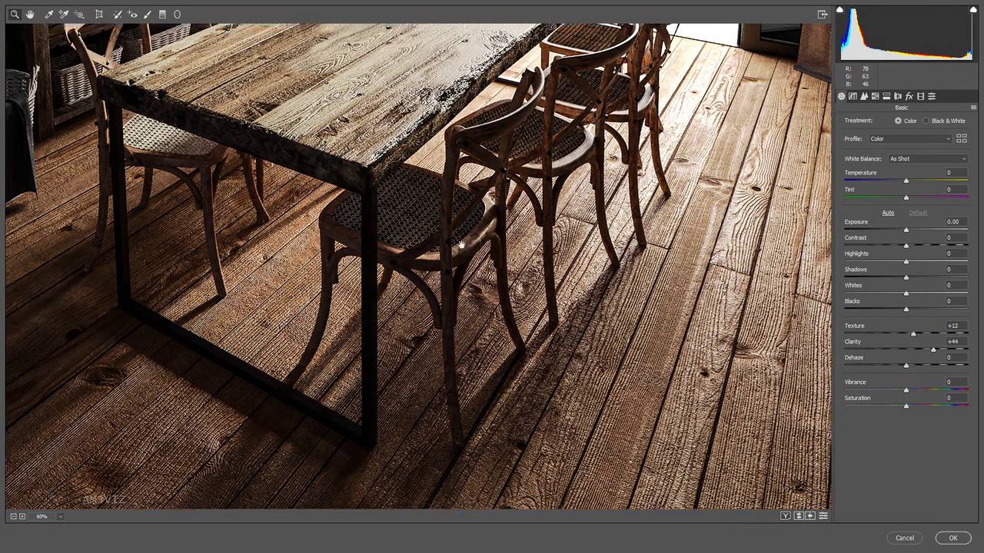
{"action": "left_click_drag", "start_coordinate": [461, 245], "coordinate": [532, 507]}
{"action": "left_click_drag", "start_coordinate": [330, 70], "coordinate": [454, 310]}
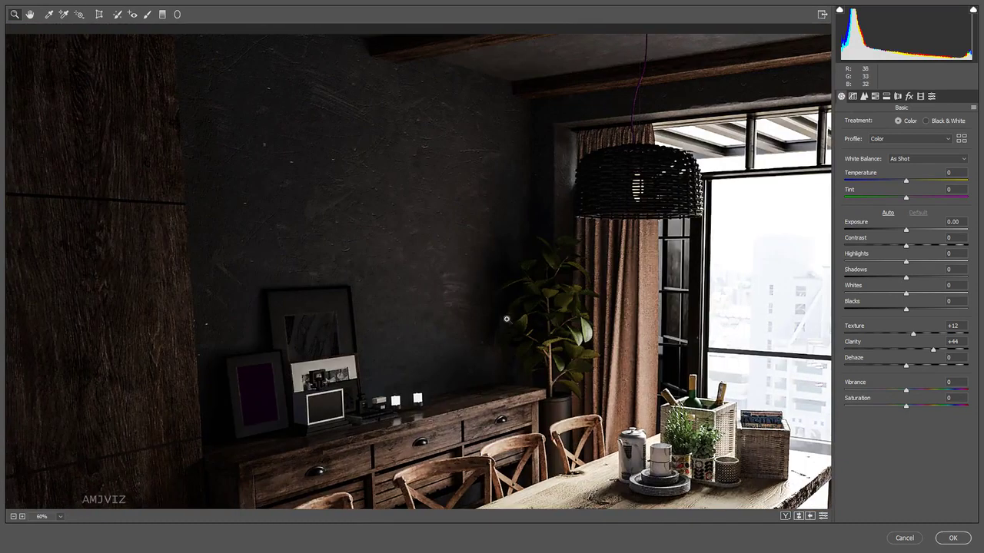
- Set the Texture to +22 and apply the Camera Raw Filter
{"action": "left_click_drag", "start_coordinate": [913, 335], "coordinate": [922, 337]}
{"action": "scroll", "coordinate": [615, 327], "scroll_direction": "down", "scroll_amount": 5}
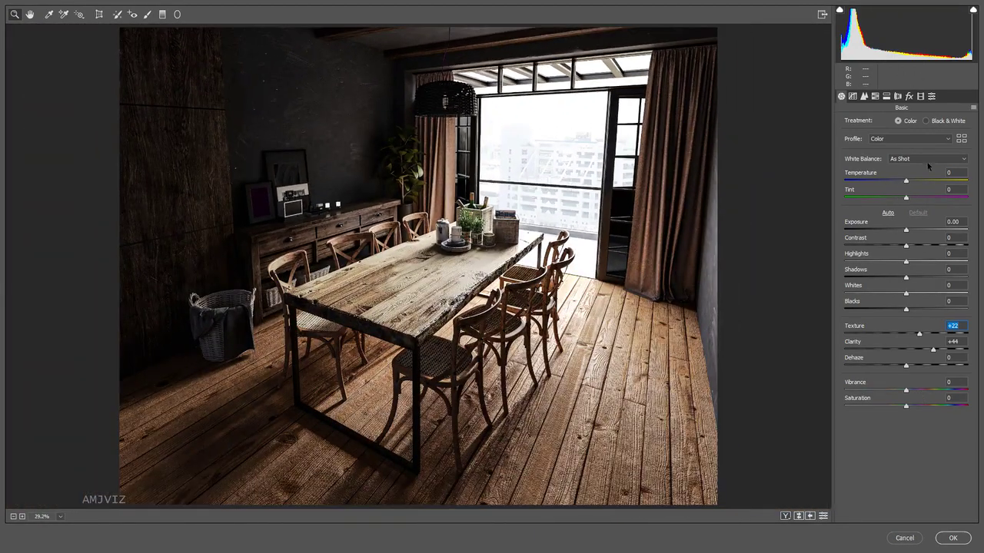
{"action": "left_click", "coordinate": [953, 537]}
- Duplicate Layer 1 copy 3 and inspect the tabletop detail and the whole render
{"action": "key", "text": "ctrl+j"}
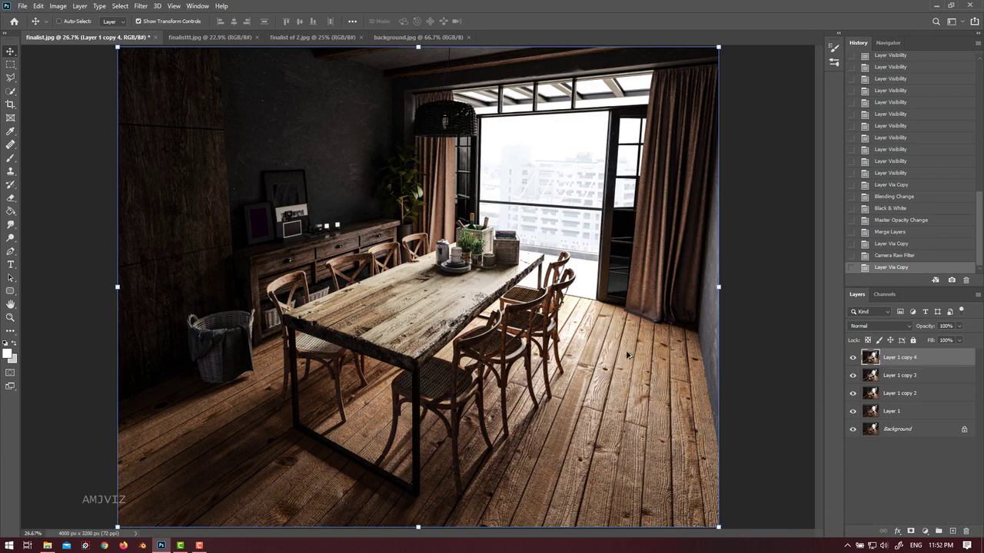
{"action": "scroll", "coordinate": [628, 355], "scroll_direction": "down", "scroll_amount": 1}
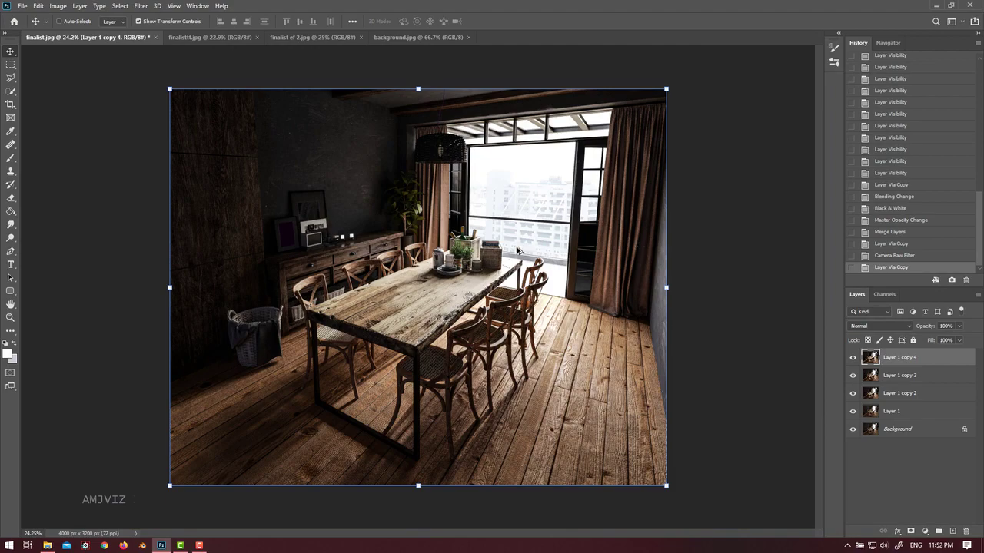
{"action": "scroll", "coordinate": [419, 281], "scroll_direction": "up", "scroll_amount": 5}
{"action": "scroll", "coordinate": [407, 281], "scroll_direction": "up", "scroll_amount": 2}
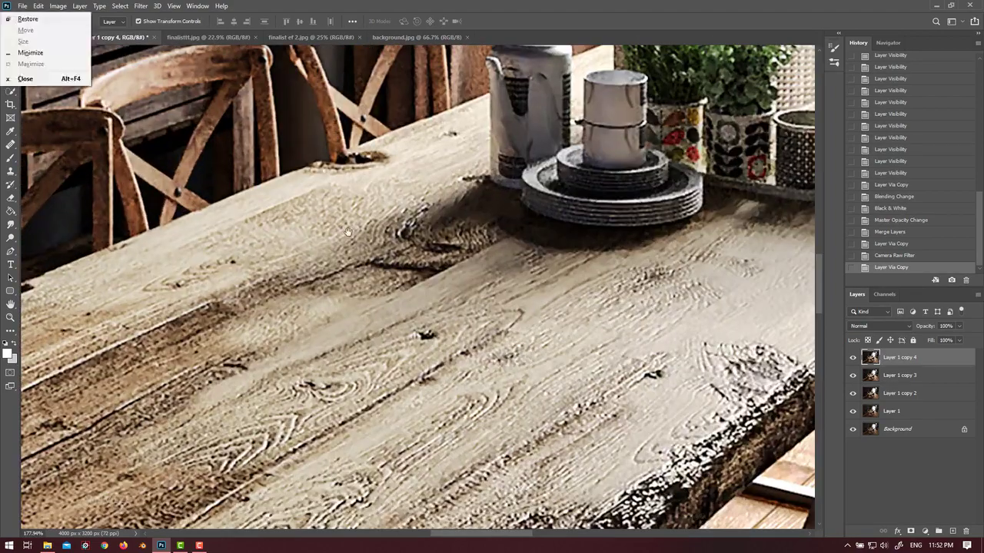
{"action": "scroll", "coordinate": [419, 269], "scroll_direction": "down", "scroll_amount": 5}
{"action": "scroll", "coordinate": [424, 261], "scroll_direction": "down", "scroll_amount": 5}
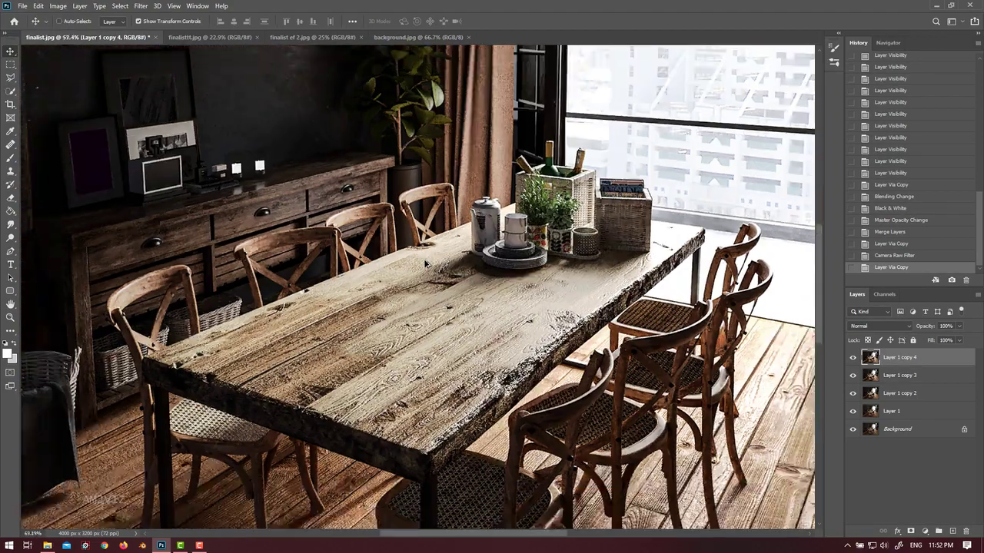
{"action": "scroll", "coordinate": [427, 263], "scroll_direction": "up", "scroll_amount": 1}
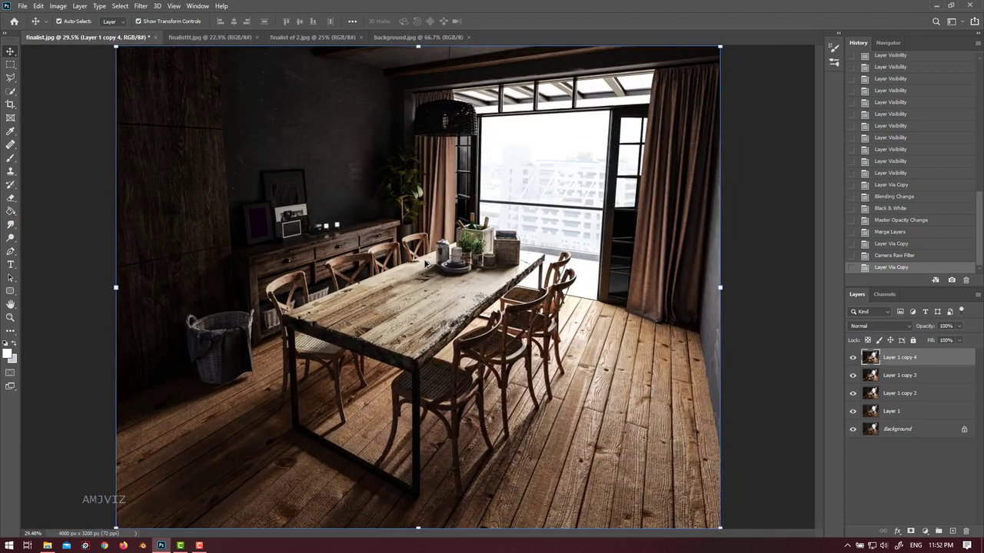
- Shift the midtones and shadows of Layer 1 copy 4 toward cool cyan and blue tones with Color Balance
{"action": "key", "text": "ctrl+b"}
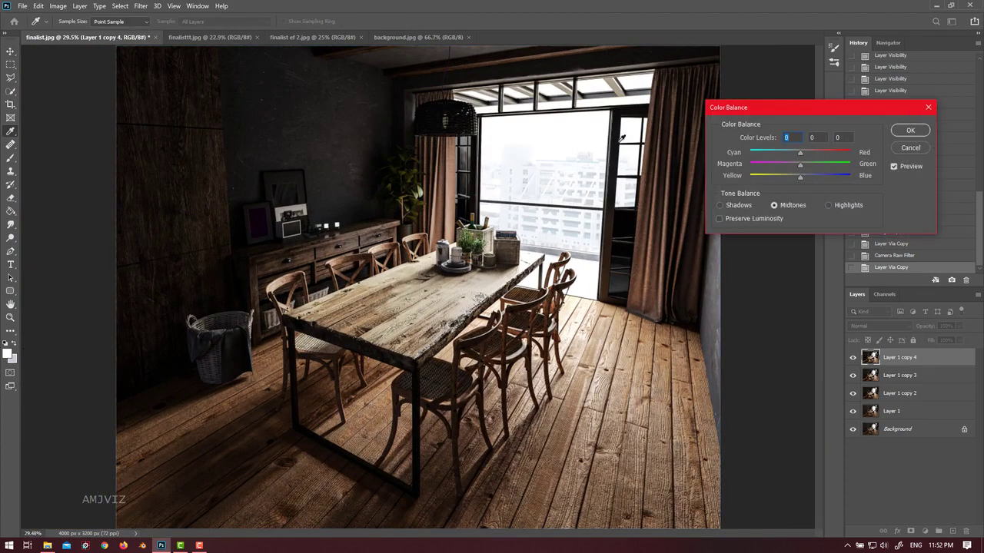
{"action": "left_click", "coordinate": [794, 153]}
{"action": "left_click_drag", "start_coordinate": [816, 179], "coordinate": [799, 183]}
{"action": "left_click", "coordinate": [723, 205]}
{"action": "left_click_drag", "start_coordinate": [800, 176], "coordinate": [806, 175]}
{"action": "left_click_drag", "start_coordinate": [796, 151], "coordinate": [799, 151]}
- Adjust the Color Balance highlights slightly and apply the colour correction to Layer 1 copy 4
{"action": "left_click", "coordinate": [835, 205]}
{"action": "key", "text": "alt"}
{"action": "scroll", "coordinate": [487, 264], "scroll_direction": "down", "scroll_amount": 2}
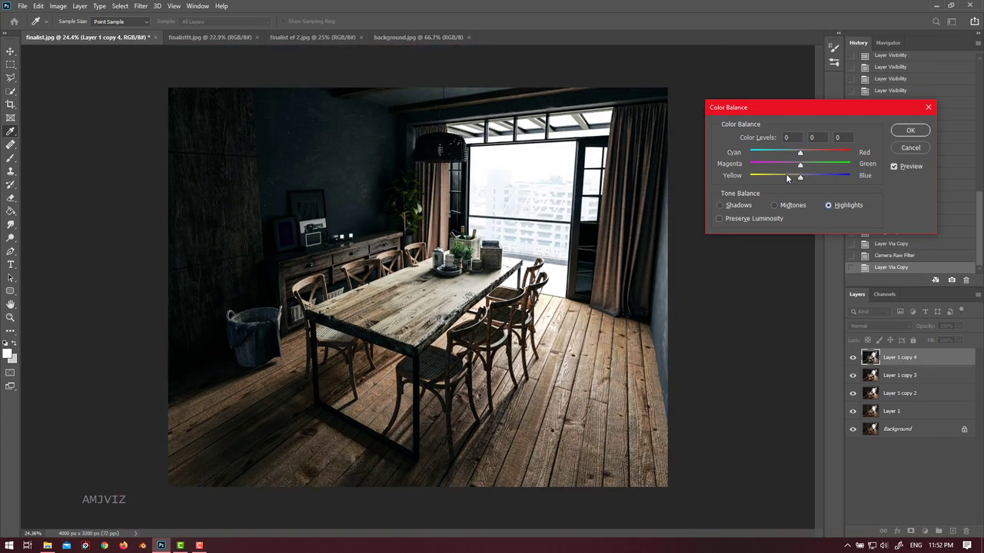
{"action": "left_click_drag", "start_coordinate": [800, 154], "coordinate": [795, 179]}
{"action": "left_click", "coordinate": [906, 131]}
- Compare the graded render with the original Background by repeatedly hiding and showing the edited layers
{"action": "scroll", "coordinate": [427, 255], "scroll_direction": "up", "scroll_amount": 6}
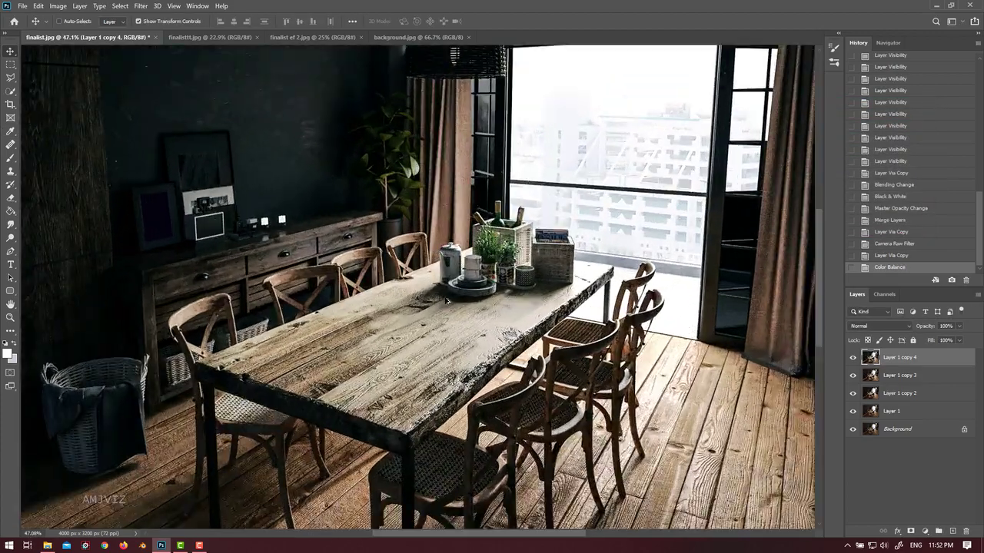
{"action": "scroll", "coordinate": [448, 301], "scroll_direction": "up", "scroll_amount": 9}
{"action": "scroll", "coordinate": [447, 302], "scroll_direction": "down", "scroll_amount": 14}
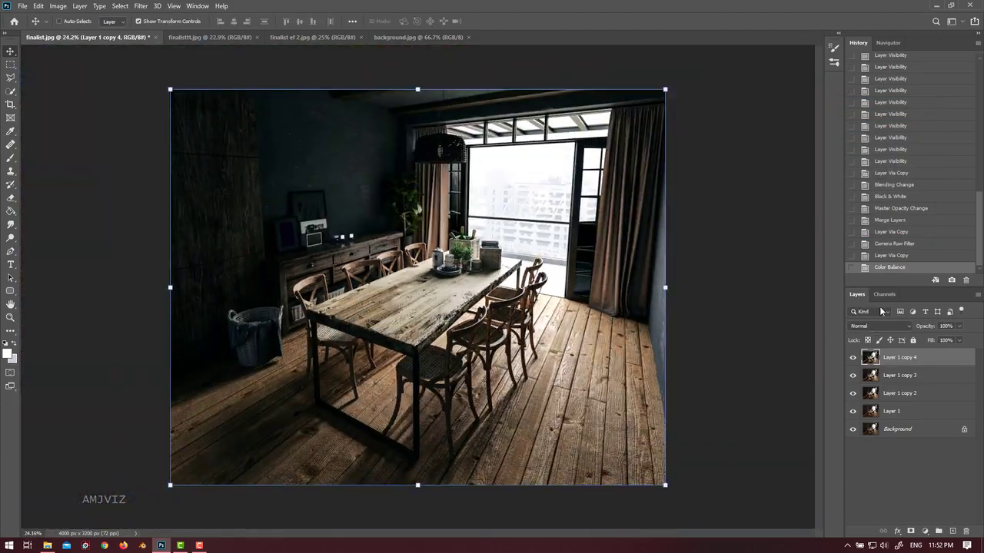
{"action": "left_click_drag", "start_coordinate": [853, 358], "coordinate": [855, 413]}
{"action": "left_click", "coordinate": [851, 358]}
{"action": "left_click", "coordinate": [852, 358]}
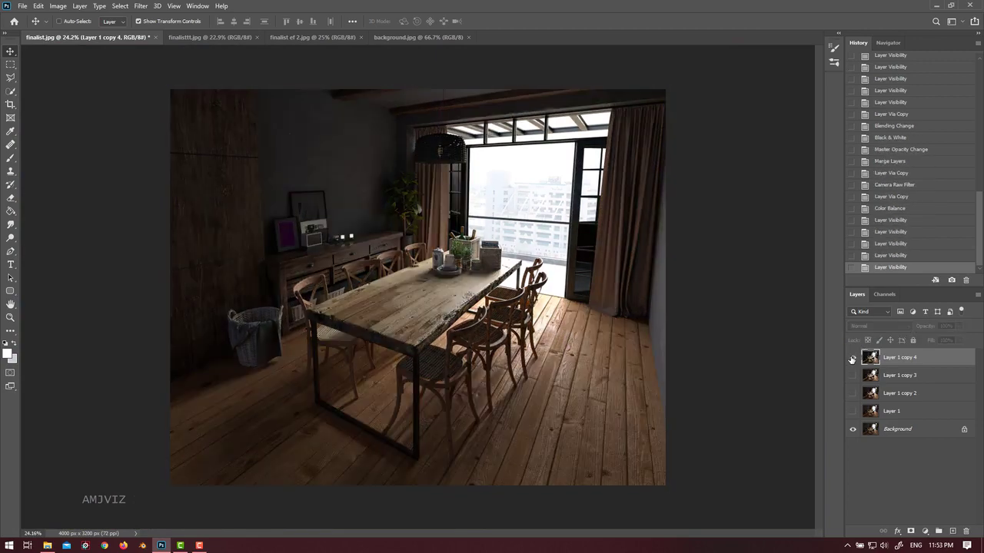
{"action": "left_click", "coordinate": [851, 358]}
{"action": "left_click", "coordinate": [852, 358]}
{"action": "left_click", "coordinate": [852, 358]}
{"action": "left_click", "coordinate": [851, 358]}
{"action": "left_click", "coordinate": [852, 358]}
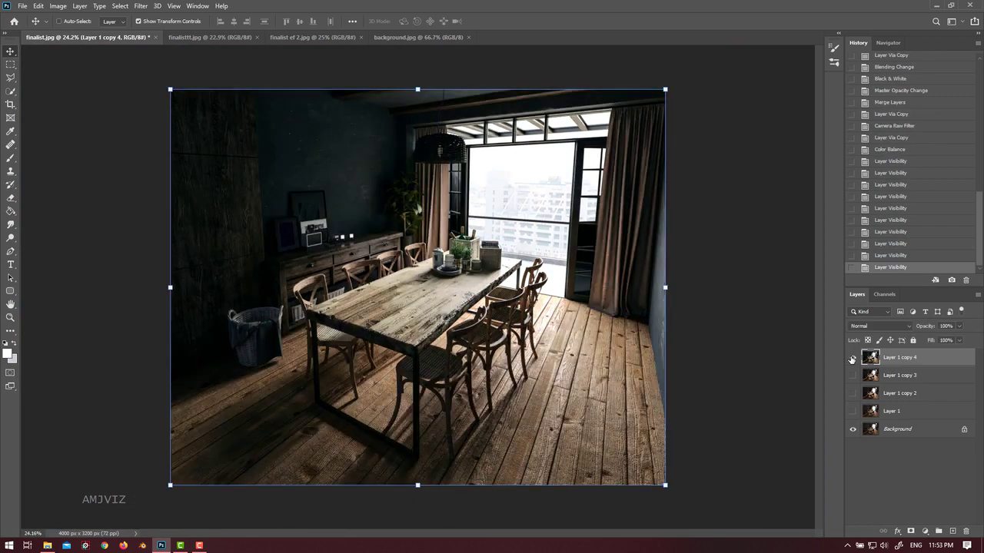
{"action": "left_click", "coordinate": [852, 359]}
{"action": "left_click", "coordinate": [851, 358]}
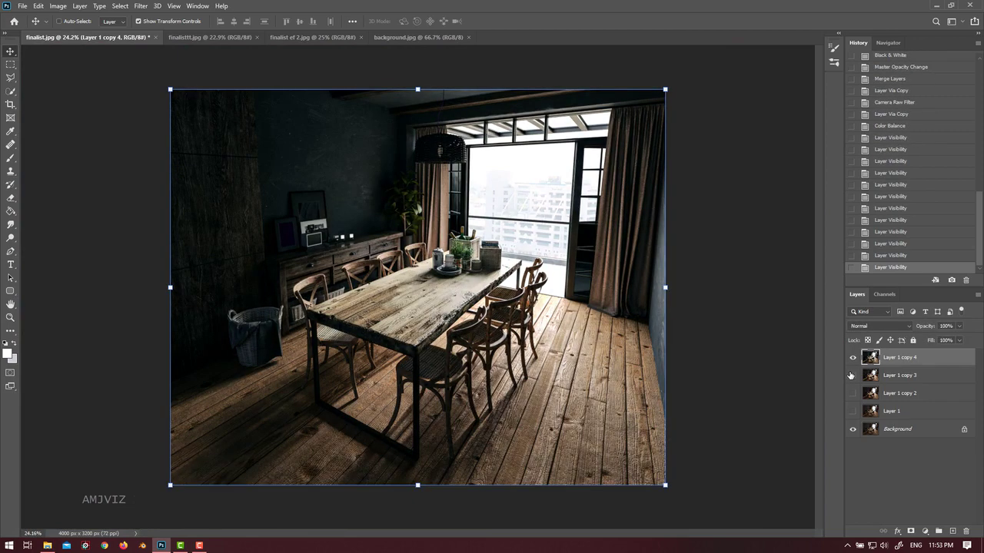
{"action": "left_click_drag", "start_coordinate": [852, 375], "coordinate": [851, 411]}
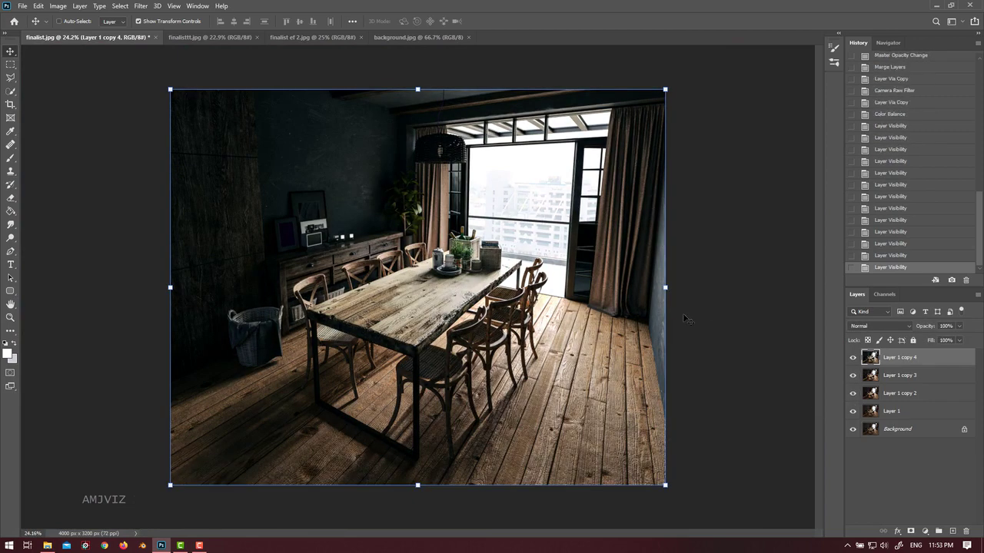
- Inspect the cooler colour grading on the dark wall, sideboard and table, up close and across the whole render
{"action": "scroll", "coordinate": [512, 278], "scroll_direction": "up", "scroll_amount": 10}
{"action": "scroll", "coordinate": [486, 273], "scroll_direction": "down", "scroll_amount": 8}
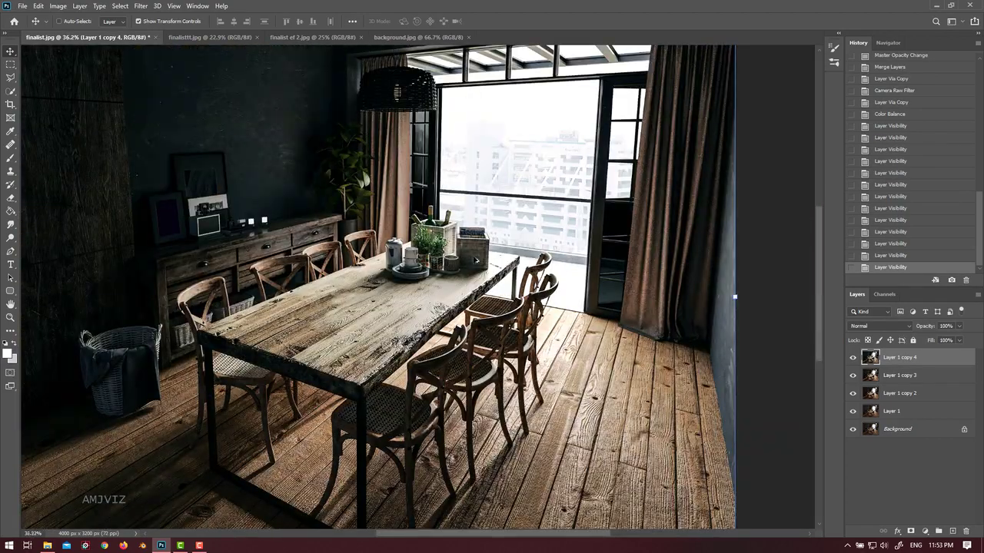
{"action": "scroll", "coordinate": [476, 260], "scroll_direction": "down", "scroll_amount": 1}
{"action": "scroll", "coordinate": [475, 260], "scroll_direction": "down", "scroll_amount": 2}
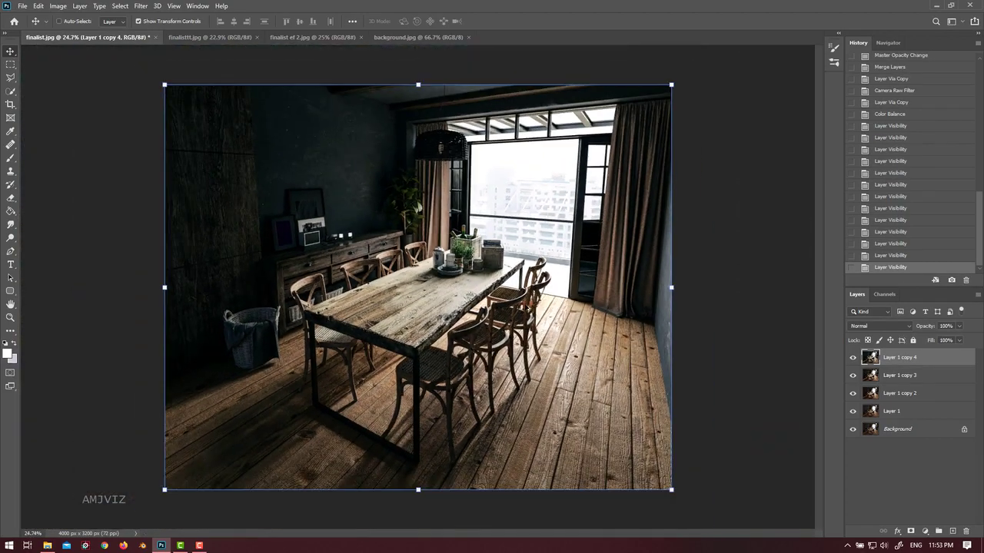
{"action": "scroll", "coordinate": [430, 276], "scroll_direction": "up", "scroll_amount": 4}
{"action": "scroll", "coordinate": [492, 308], "scroll_direction": "down", "scroll_amount": 4}
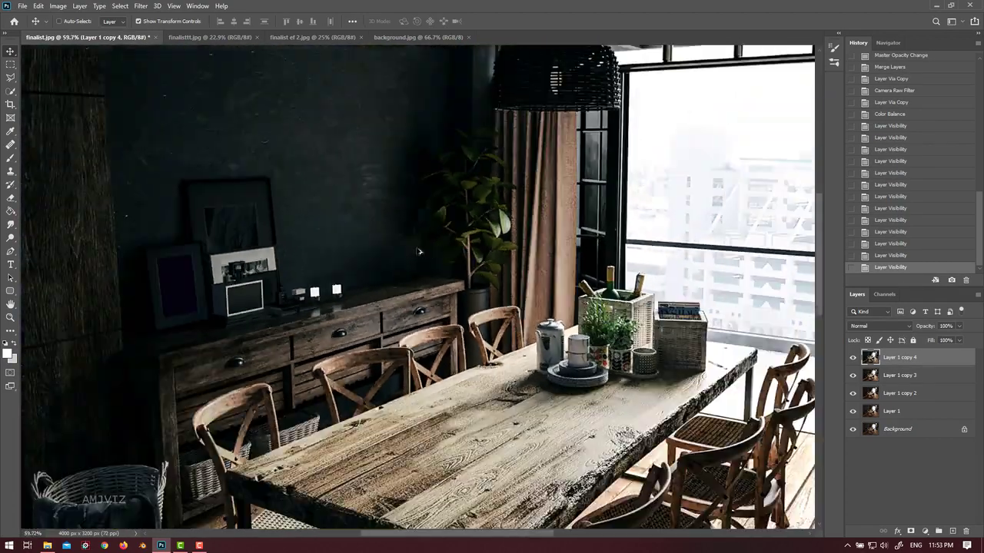
{"action": "left_click", "coordinate": [146, 7]}
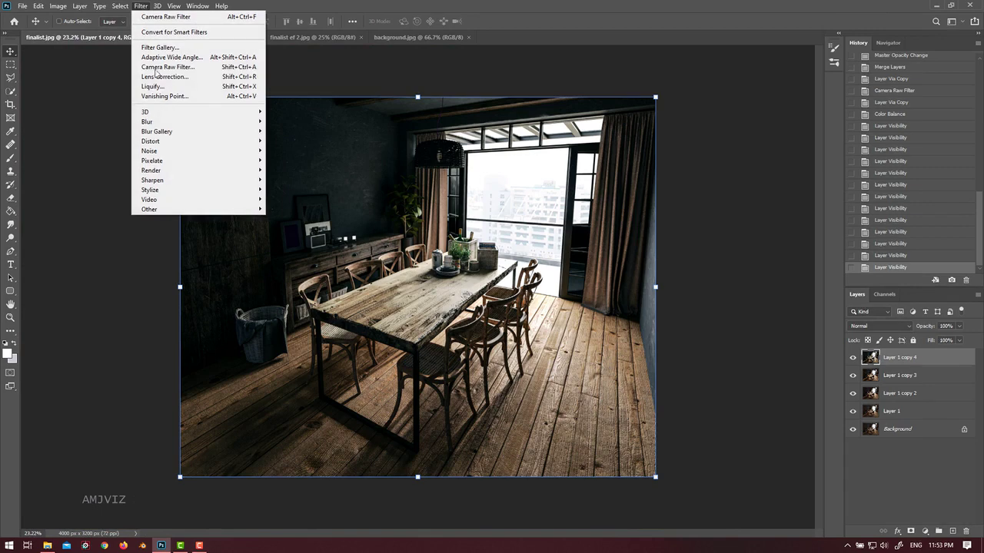
{"action": "mouse_move", "coordinate": [156, 133]}
{"action": "left_click", "coordinate": [718, 417]}
- Examine the sharpness of the table edge, woven chairs and floorboards up close and in the full render
{"action": "scroll", "coordinate": [441, 370], "scroll_direction": "up", "scroll_amount": 8}
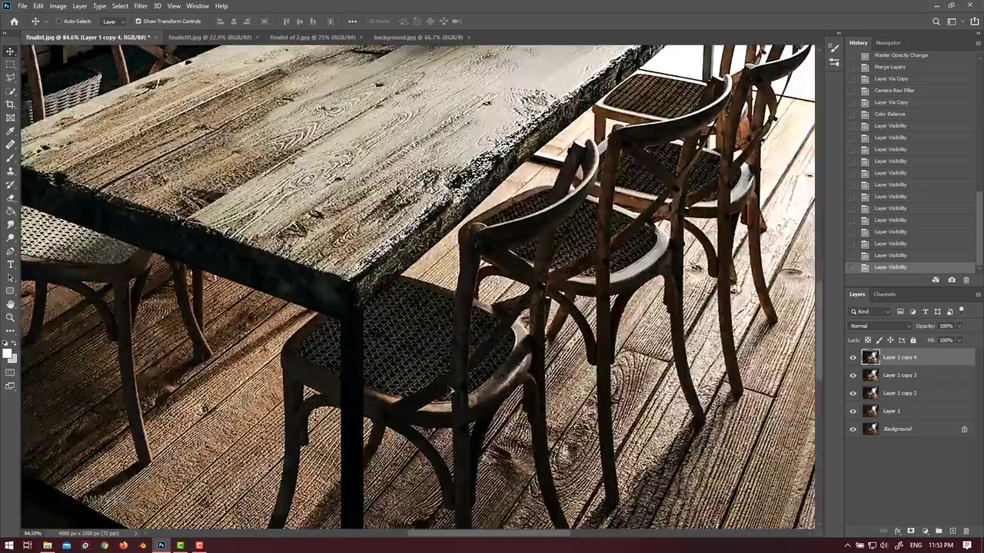
{"action": "left_click_drag", "start_coordinate": [434, 343], "coordinate": [422, 224]}
{"action": "left_click_drag", "start_coordinate": [432, 430], "coordinate": [451, 364]}
{"action": "left_click_drag", "start_coordinate": [439, 181], "coordinate": [447, 365]}
{"action": "scroll", "coordinate": [444, 338], "scroll_direction": "up", "scroll_amount": 6}
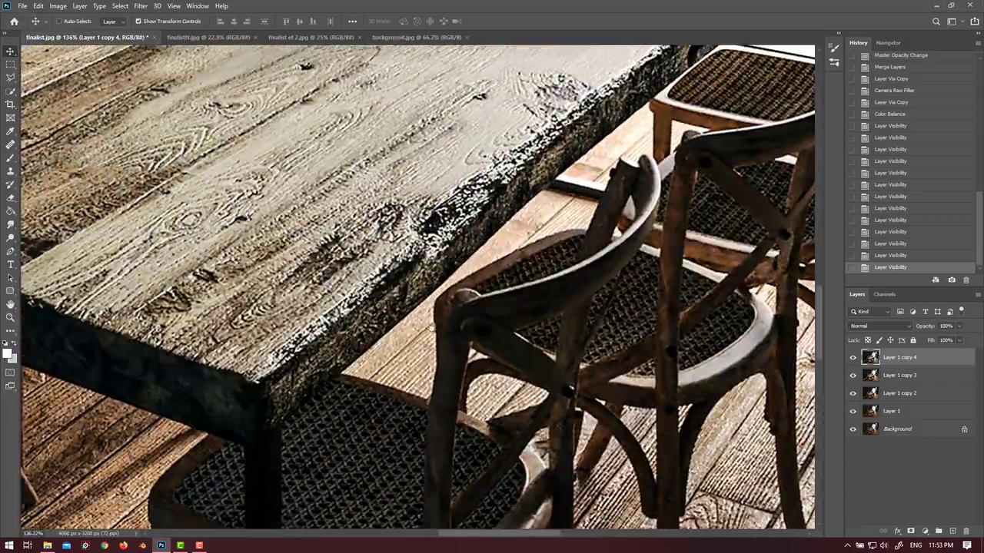
{"action": "scroll", "coordinate": [410, 324], "scroll_direction": "down", "scroll_amount": 3}
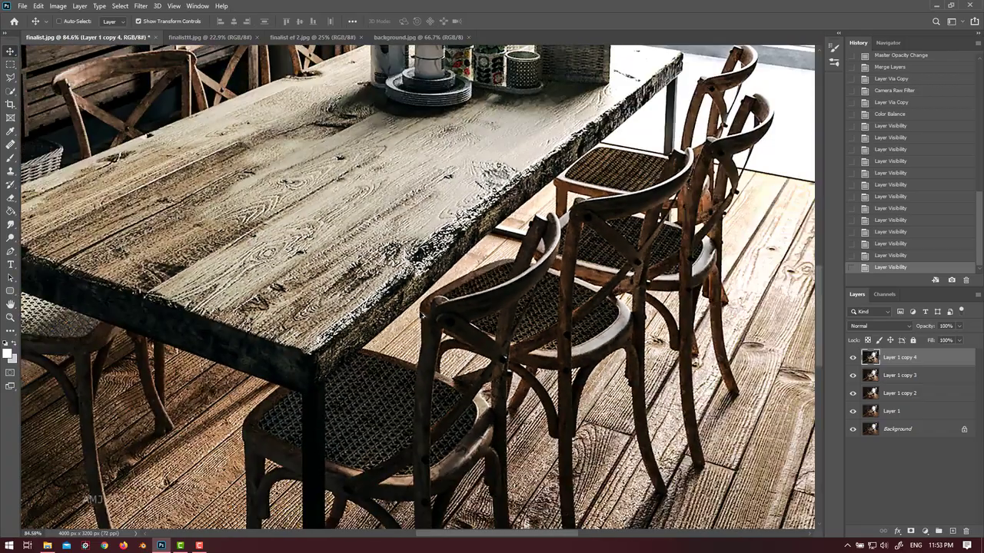
{"action": "scroll", "coordinate": [421, 315], "scroll_direction": "down", "scroll_amount": 4}
{"action": "scroll", "coordinate": [437, 281], "scroll_direction": "up", "scroll_amount": 2}
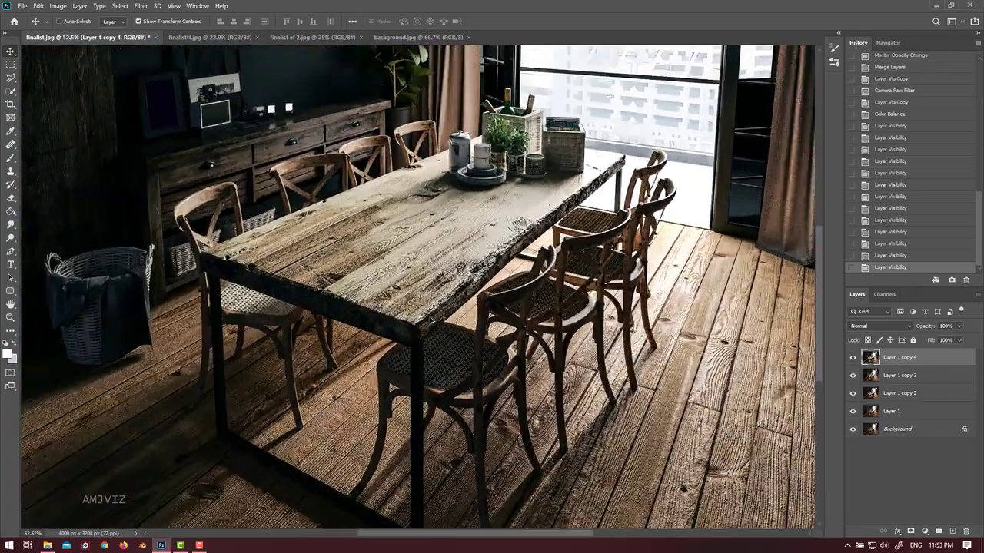
{"action": "scroll", "coordinate": [433, 323], "scroll_direction": "down", "scroll_amount": 2}
{"action": "scroll", "coordinate": [382, 305], "scroll_direction": "down", "scroll_amount": 1}
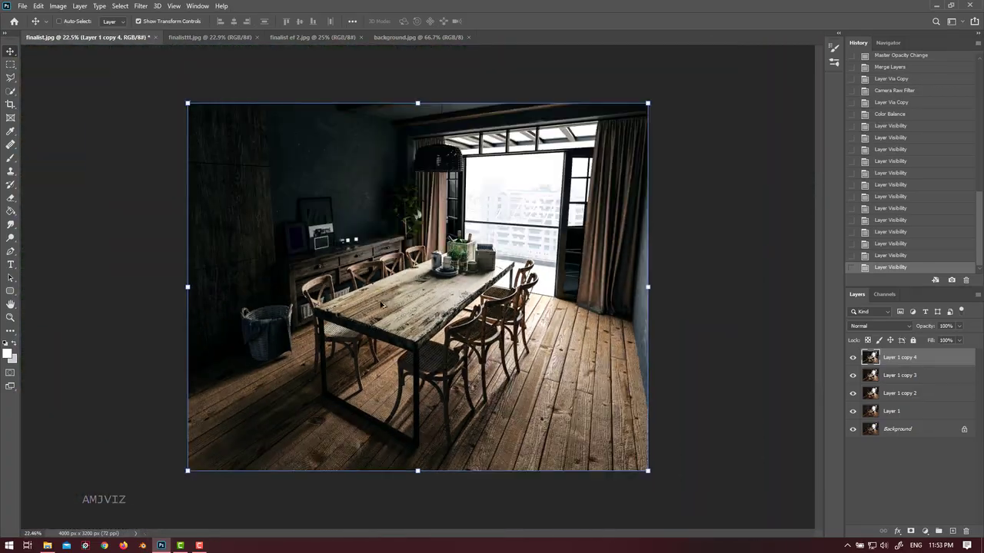
{"action": "scroll", "coordinate": [397, 231], "scroll_direction": "up", "scroll_amount": 2}
{"action": "scroll", "coordinate": [404, 219], "scroll_direction": "up", "scroll_amount": 1}
{"action": "scroll", "coordinate": [407, 211], "scroll_direction": "down", "scroll_amount": 1}
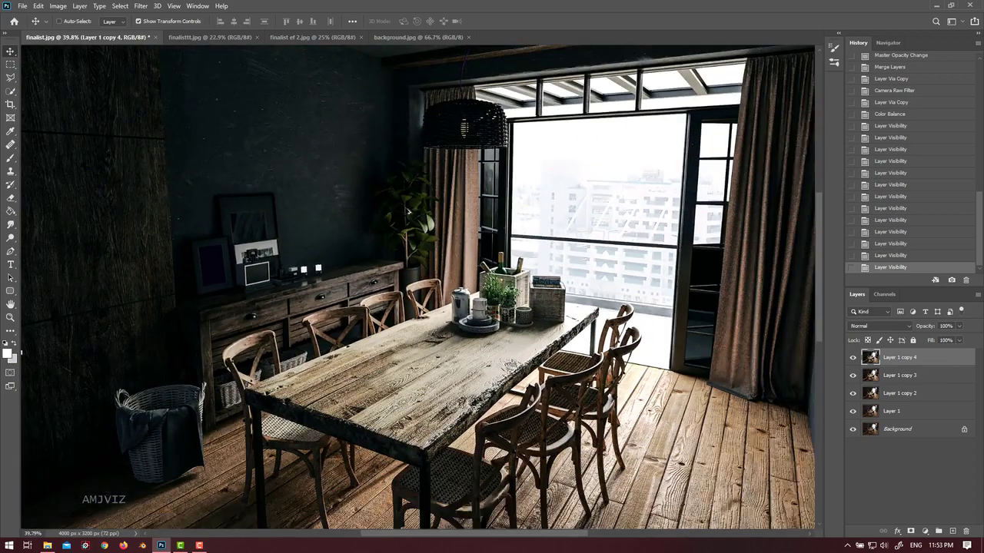
{"action": "scroll", "coordinate": [408, 212], "scroll_direction": "down", "scroll_amount": 2}
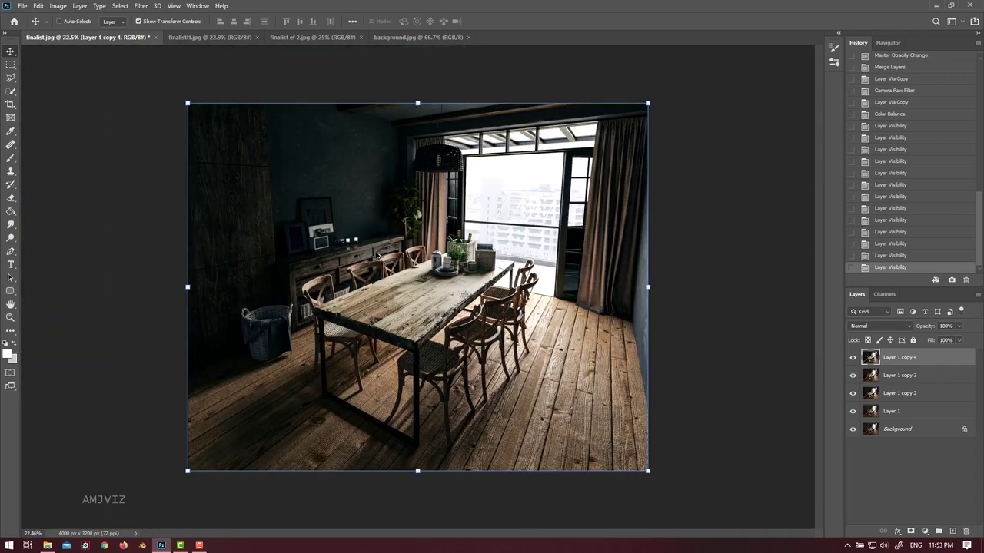
- Darken the edges of Layer 1 copy 4 with a custom Lens Correction vignette, Amount -94 and Midpoint +62
{"action": "left_click", "coordinate": [120, 6]}
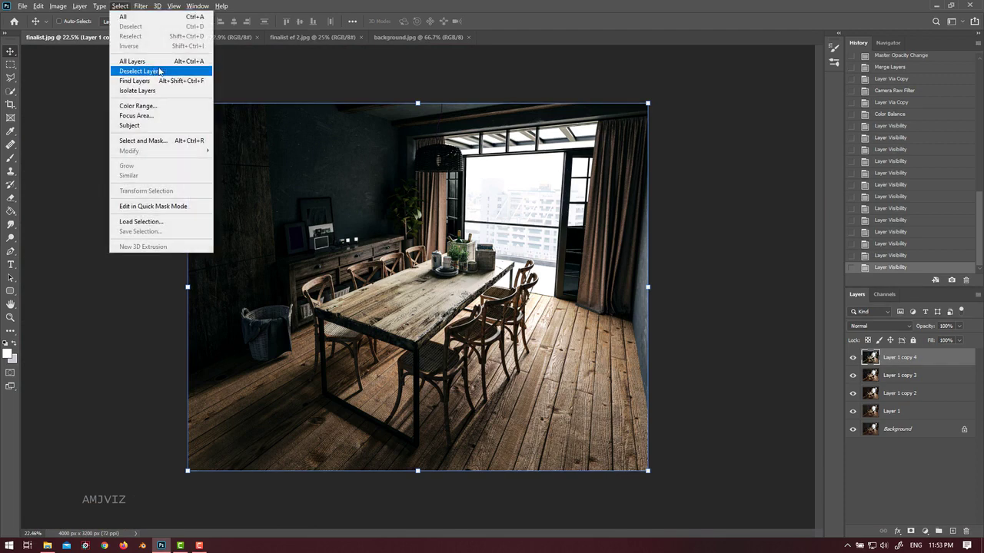
{"action": "mouse_move", "coordinate": [144, 10]}
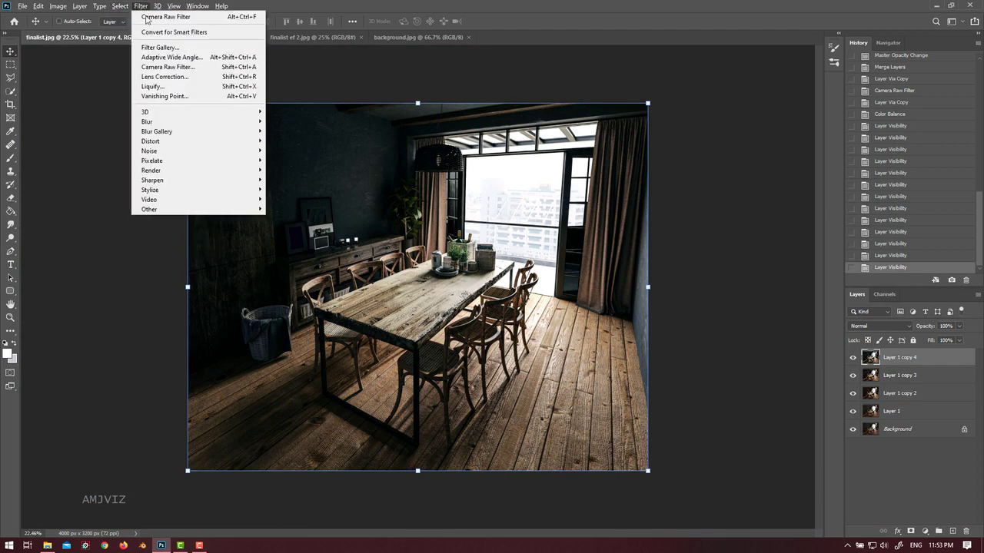
{"action": "left_click", "coordinate": [183, 76]}
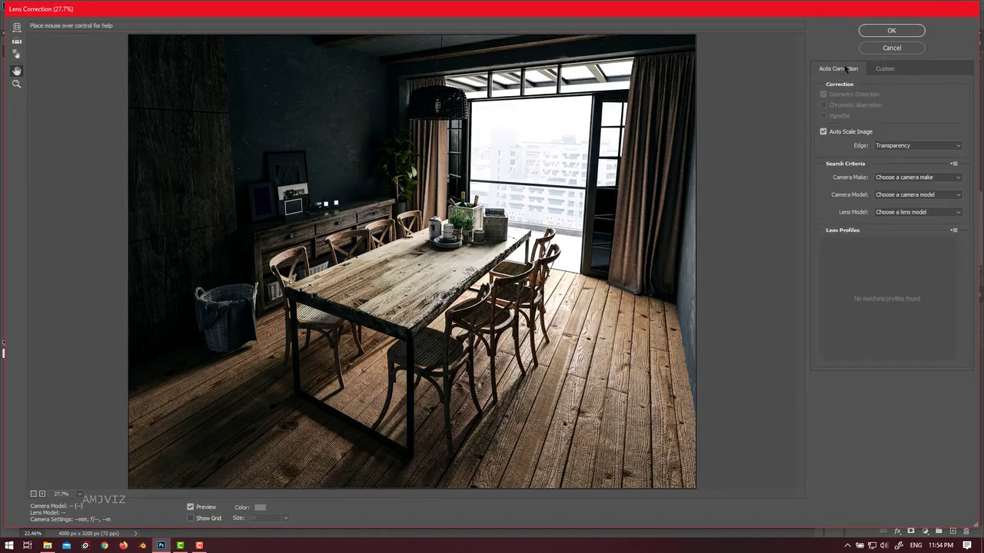
{"action": "left_click", "coordinate": [885, 69]}
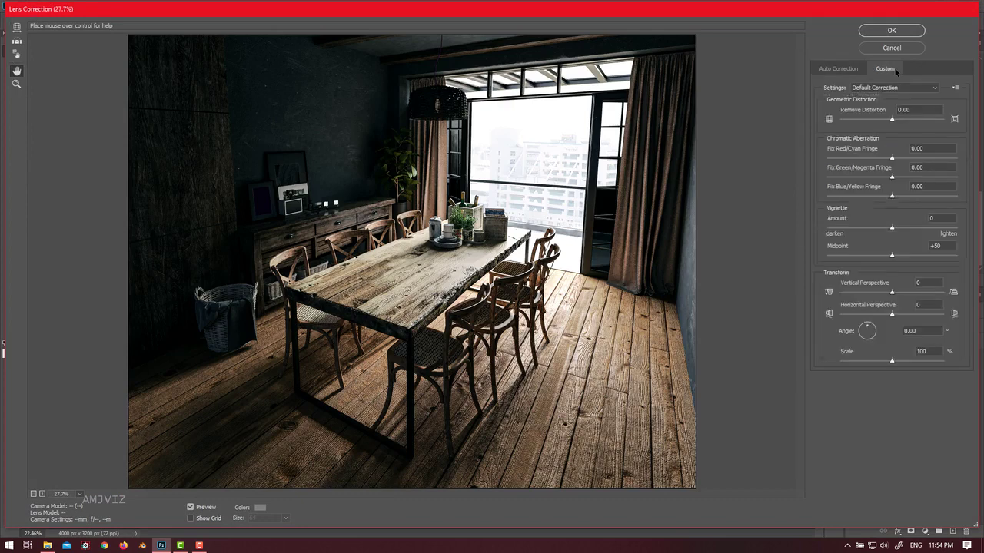
{"action": "left_click_drag", "start_coordinate": [892, 227], "coordinate": [829, 232]}
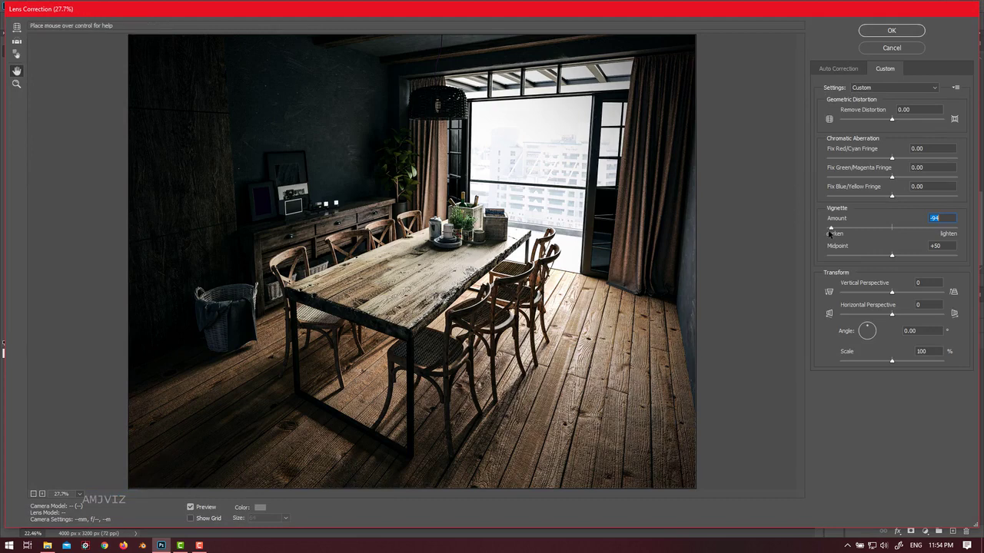
{"action": "left_click_drag", "start_coordinate": [913, 255], "coordinate": [907, 258]}
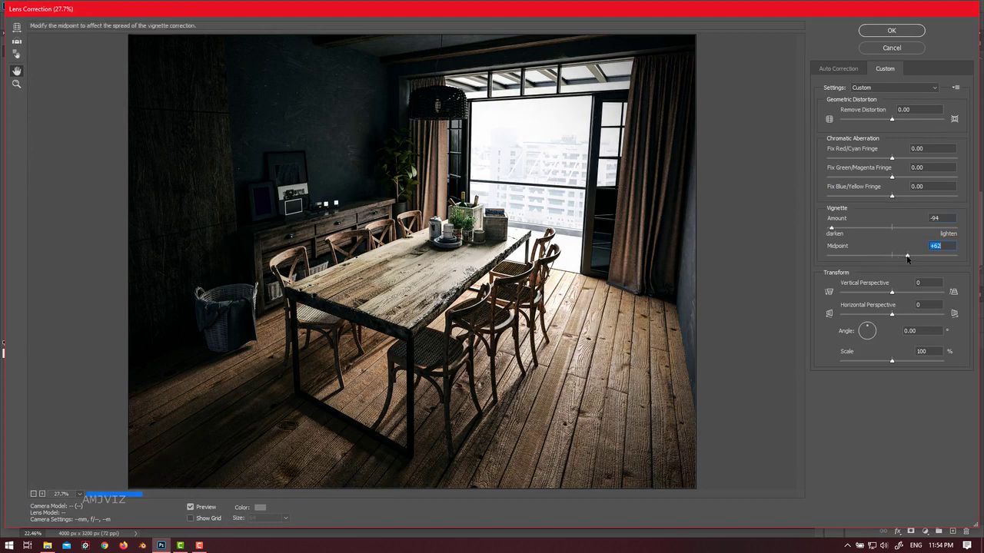
{"action": "left_click", "coordinate": [892, 31]}
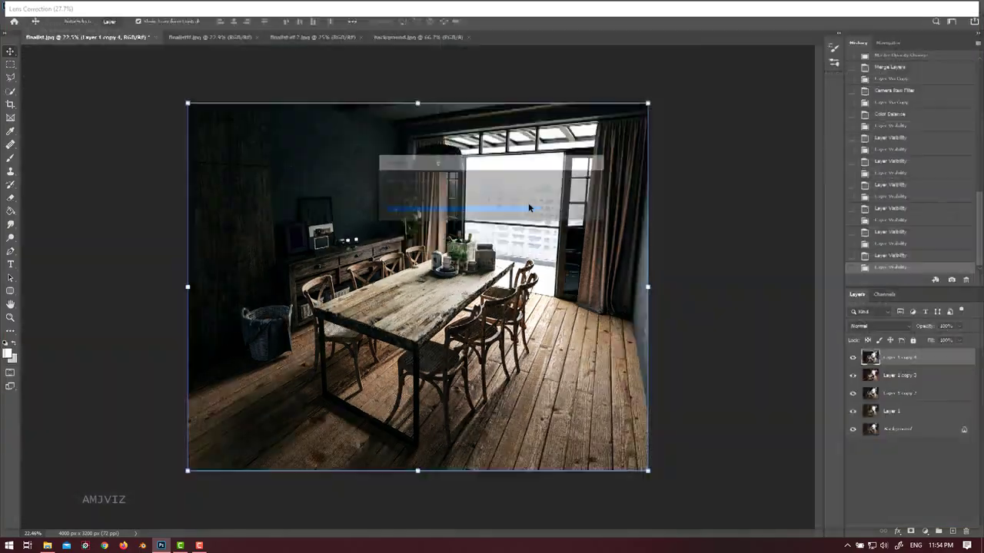
- Inspect the tableware and potted plants on the table up close and in the full vignetted render
{"action": "key", "text": "ctrl+0"}
{"action": "scroll", "coordinate": [469, 285], "scroll_direction": "up", "scroll_amount": 10}
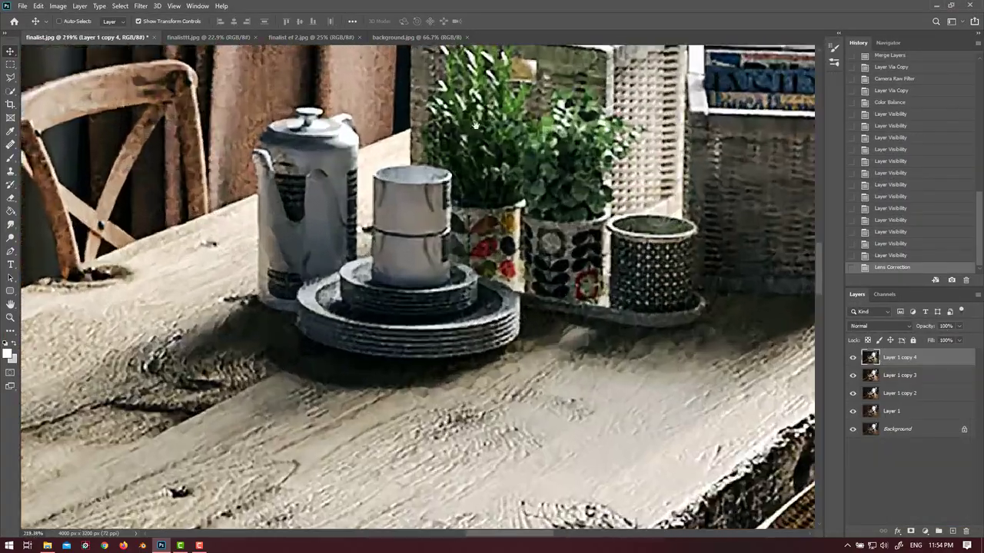
{"action": "left_click_drag", "start_coordinate": [498, 159], "coordinate": [465, 181]}
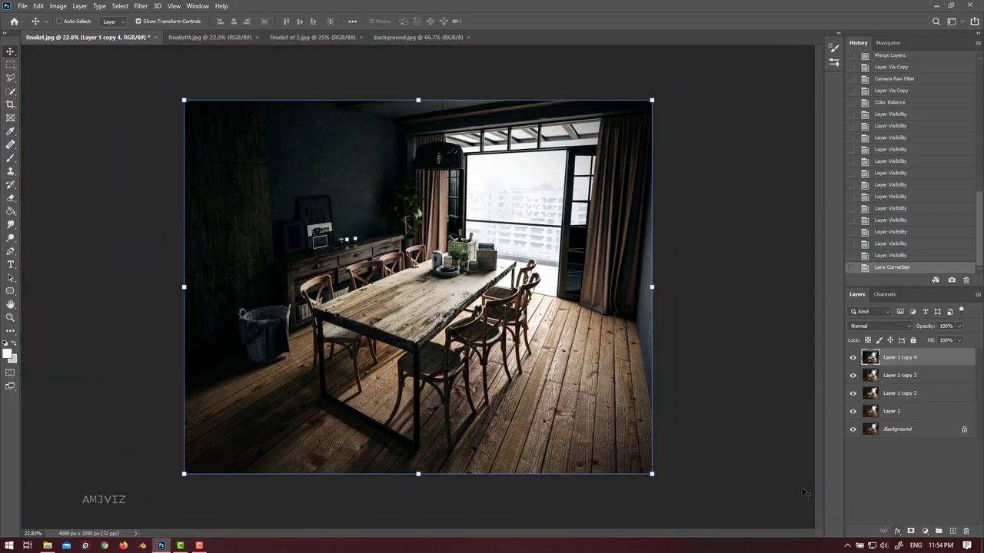
- Compare the vignetted finalist.jpg with the reference renders finalisttt.jpg and finalist ef 2.jpg, examining overall colour and detail
{"action": "left_click", "coordinate": [222, 36]}
{"action": "left_click", "coordinate": [310, 36]}
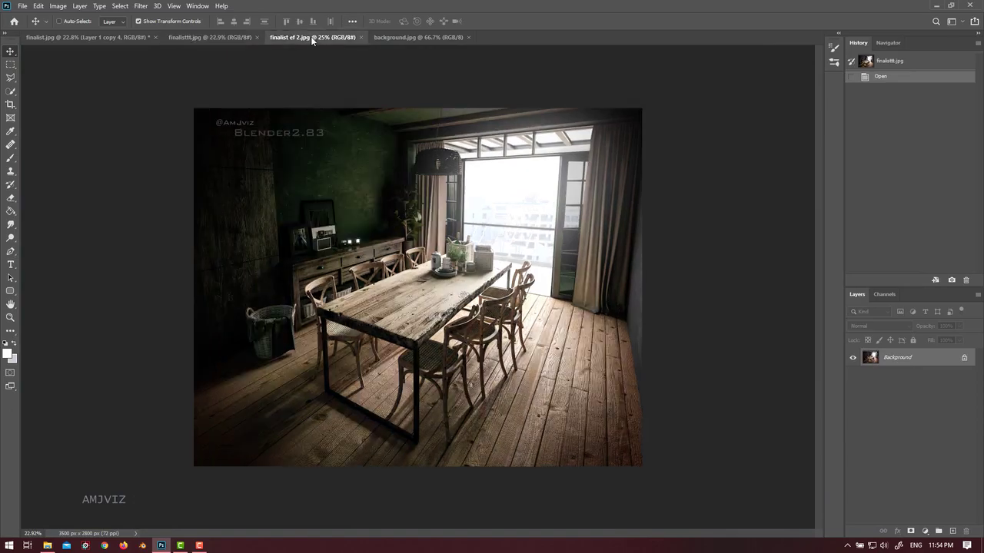
{"action": "scroll", "coordinate": [415, 254], "scroll_direction": "up", "scroll_amount": 3}
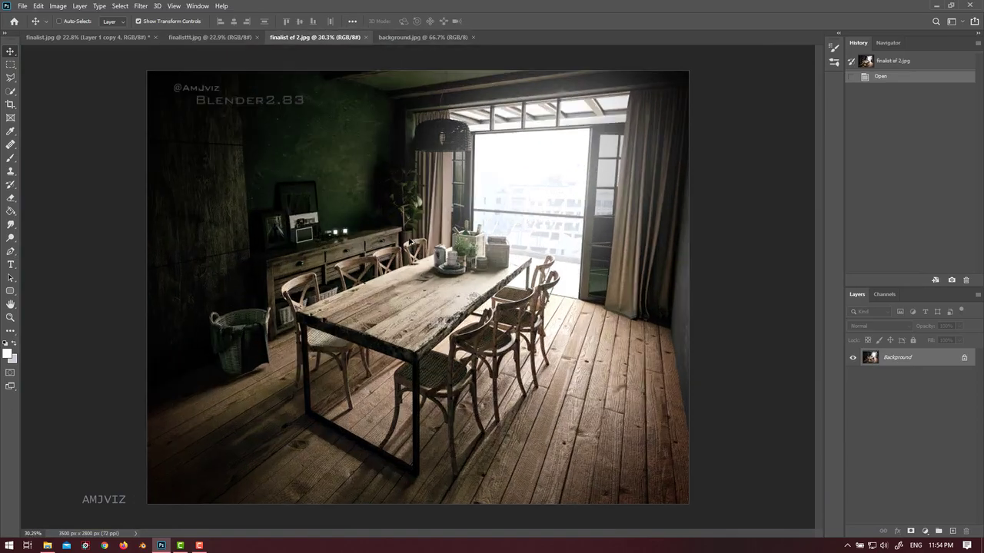
{"action": "scroll", "coordinate": [479, 295], "scroll_direction": "up", "scroll_amount": 6}
{"action": "scroll", "coordinate": [461, 299], "scroll_direction": "down", "scroll_amount": 10}
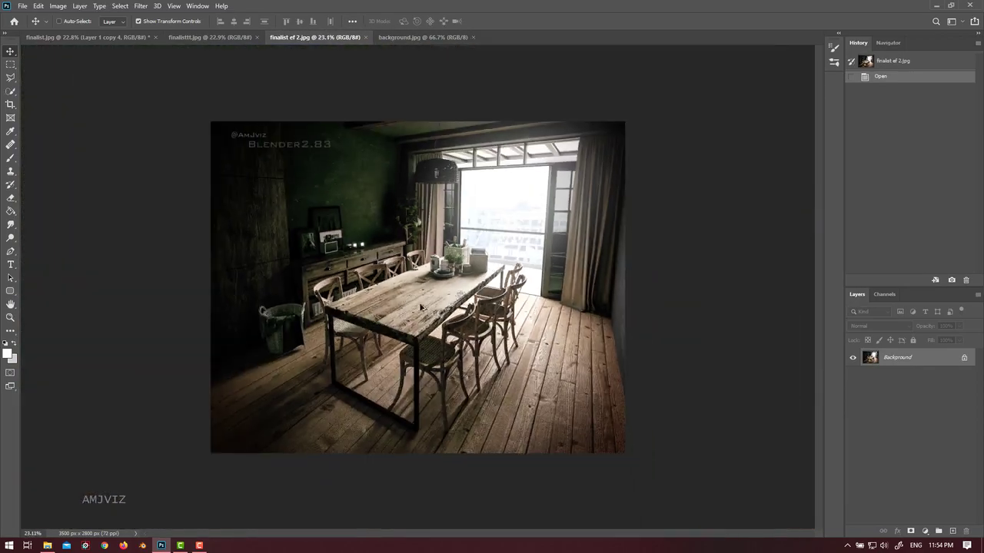
{"action": "scroll", "coordinate": [347, 305], "scroll_direction": "up", "scroll_amount": 2}
{"action": "scroll", "coordinate": [270, 176], "scroll_direction": "up", "scroll_amount": 1}
{"action": "scroll", "coordinate": [271, 176], "scroll_direction": "down", "scroll_amount": 2}
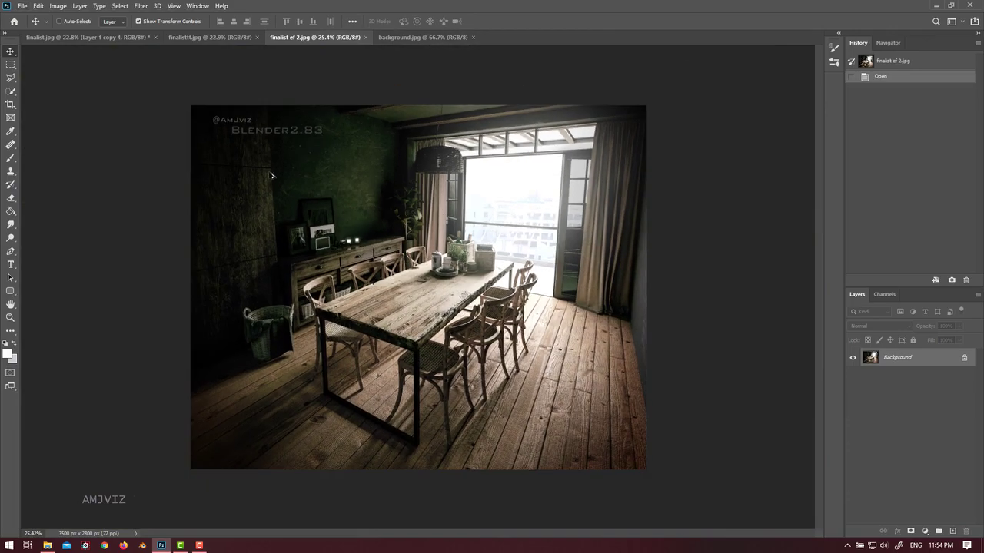
{"action": "left_click", "coordinate": [129, 42]}
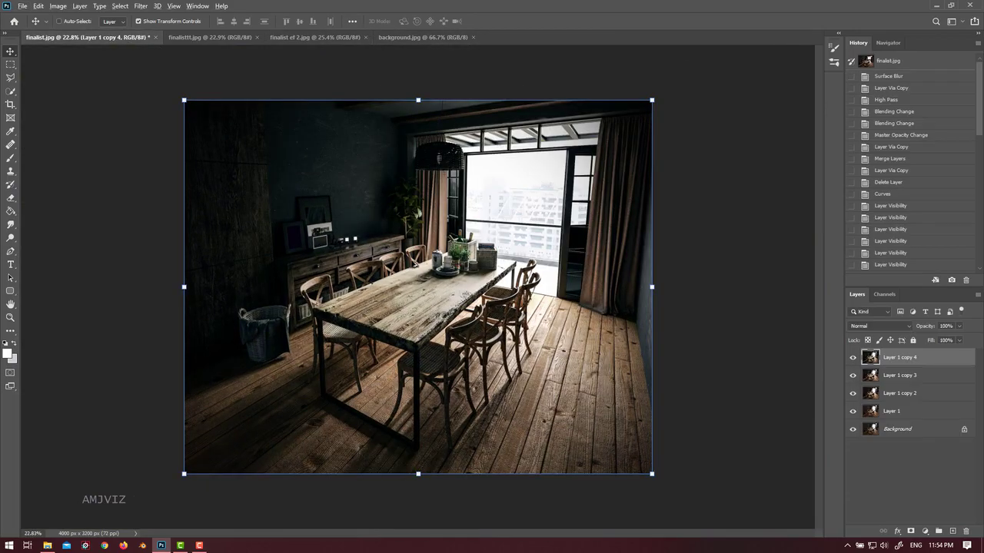
{"action": "scroll", "coordinate": [412, 266], "scroll_direction": "up", "scroll_amount": 2}
{"action": "scroll", "coordinate": [412, 266], "scroll_direction": "up", "scroll_amount": 1}
{"action": "scroll", "coordinate": [412, 266], "scroll_direction": "down", "scroll_amount": 3}
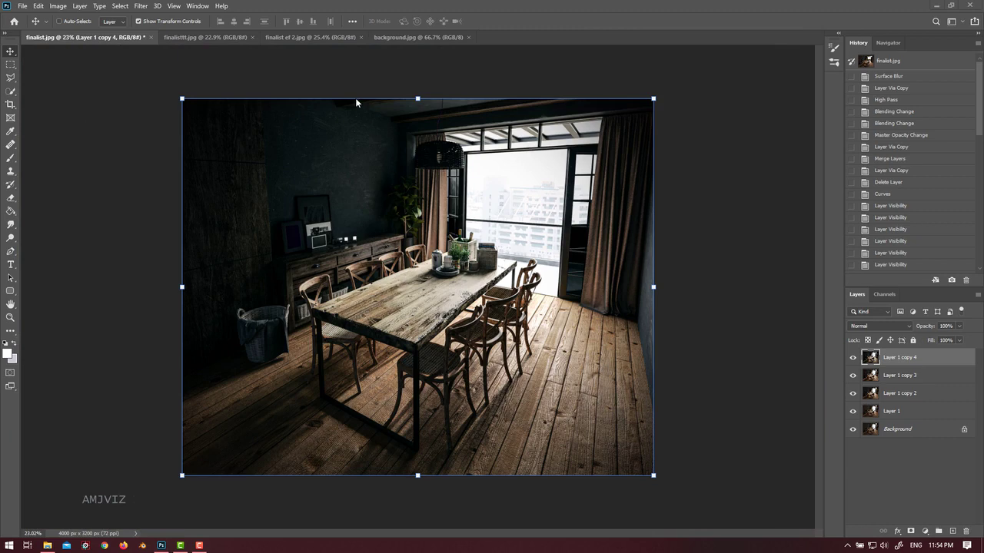
{"action": "left_click", "coordinate": [21, 6]}
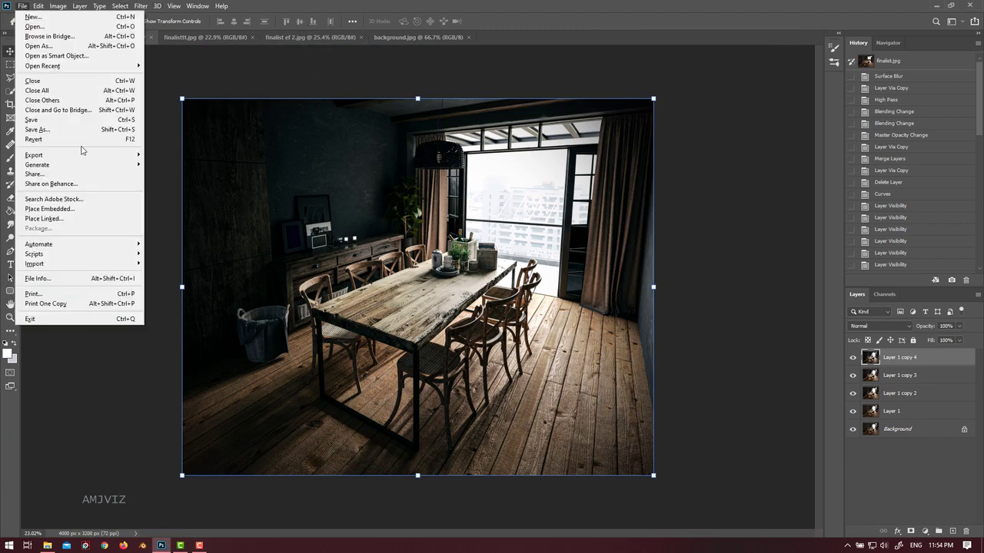
{"action": "left_click", "coordinate": [199, 545]}
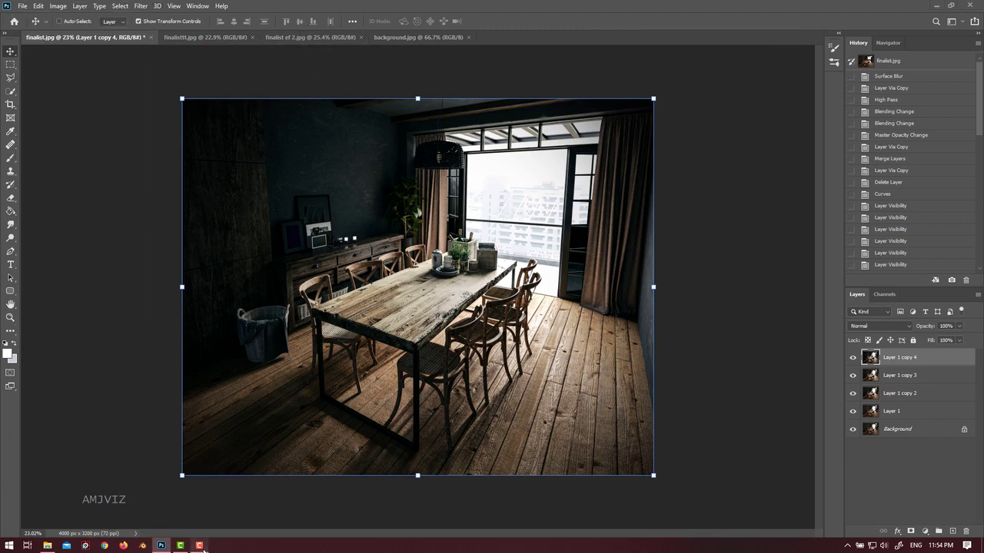